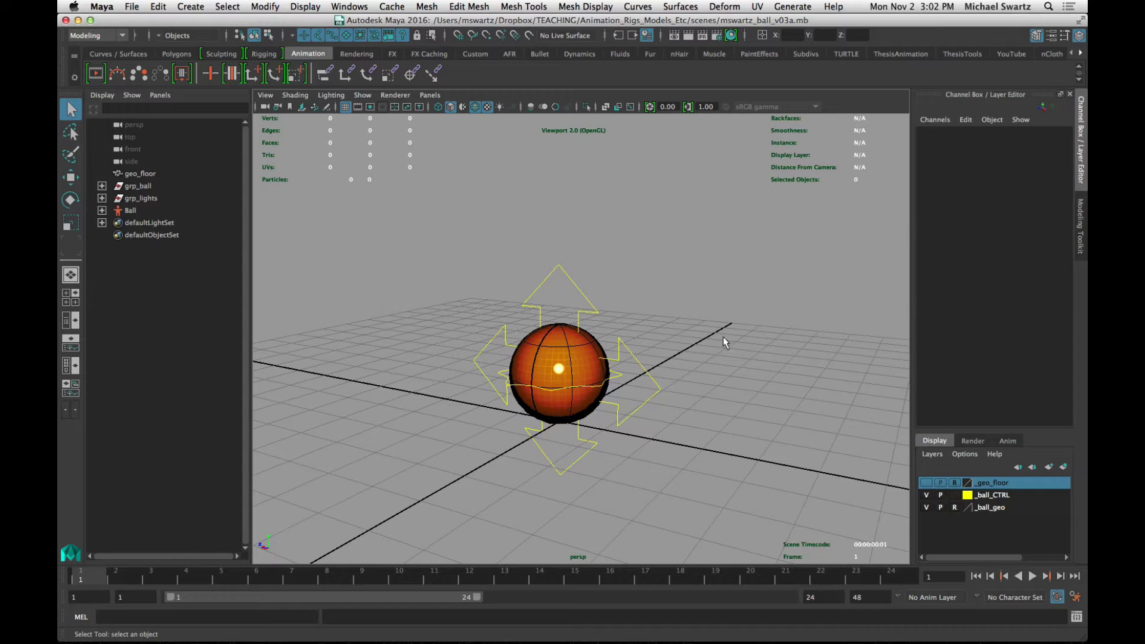
# - Try moving and rotating the ball with its outer four-arrow move control, undoing the trial move
pyautogui.moveTo(463, 277); pyautogui.dragTo(669, 305)
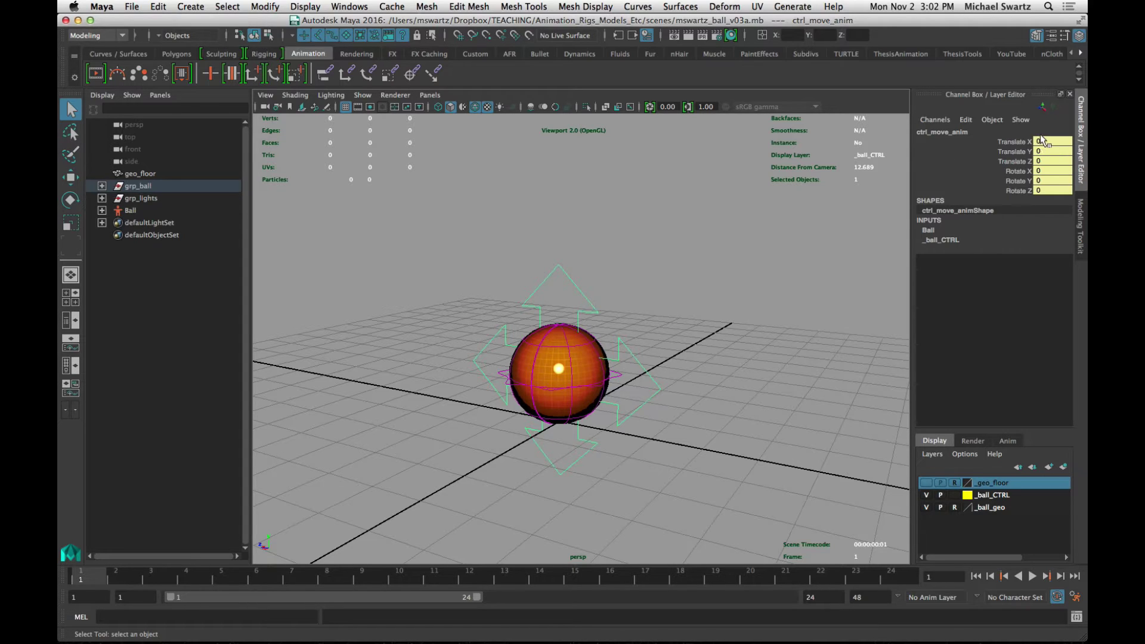
pyautogui.click(617, 376)
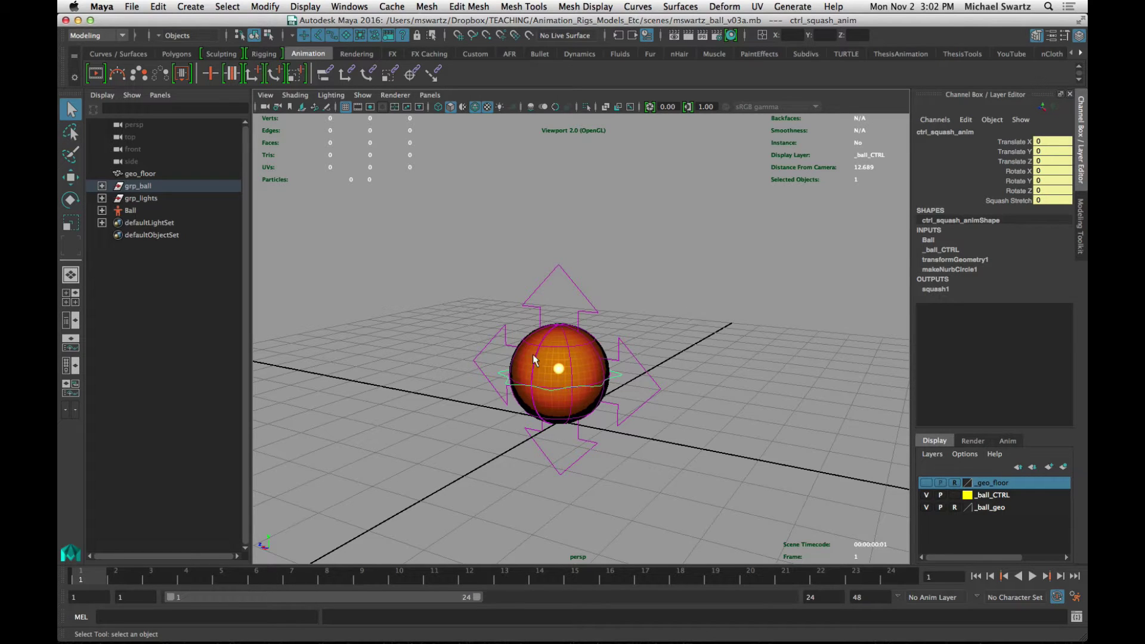
pyautogui.moveTo(519, 280); pyautogui.dragTo(664, 316)
pyautogui.press('w')
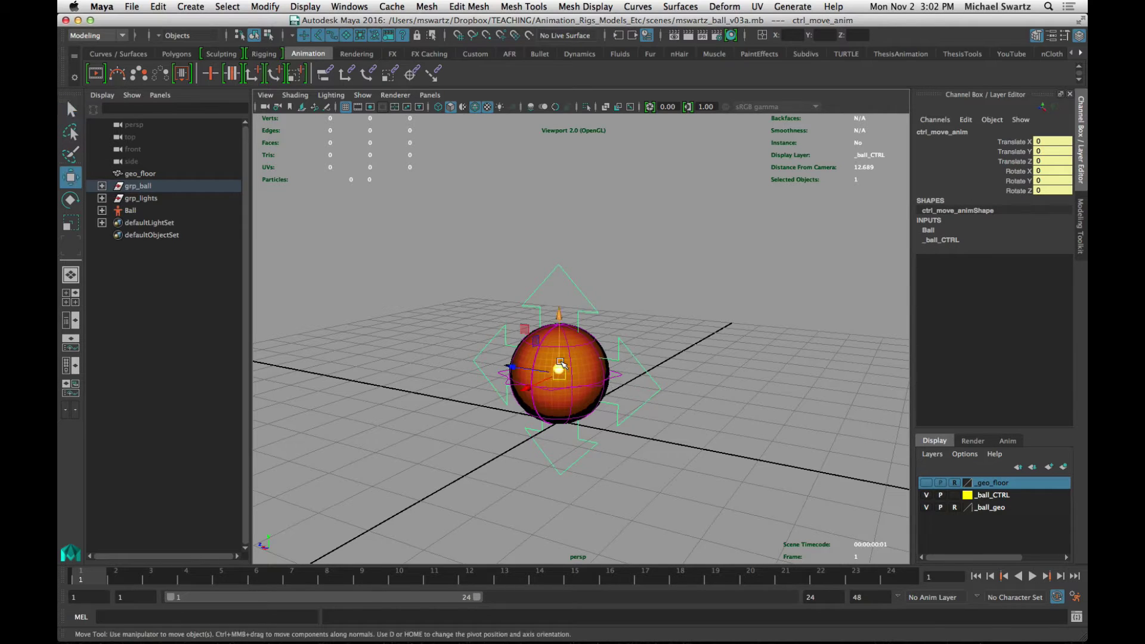
pyautogui.moveTo(561, 368); pyautogui.dragTo(680, 327)
pyautogui.press('z')
pyautogui.press('e')
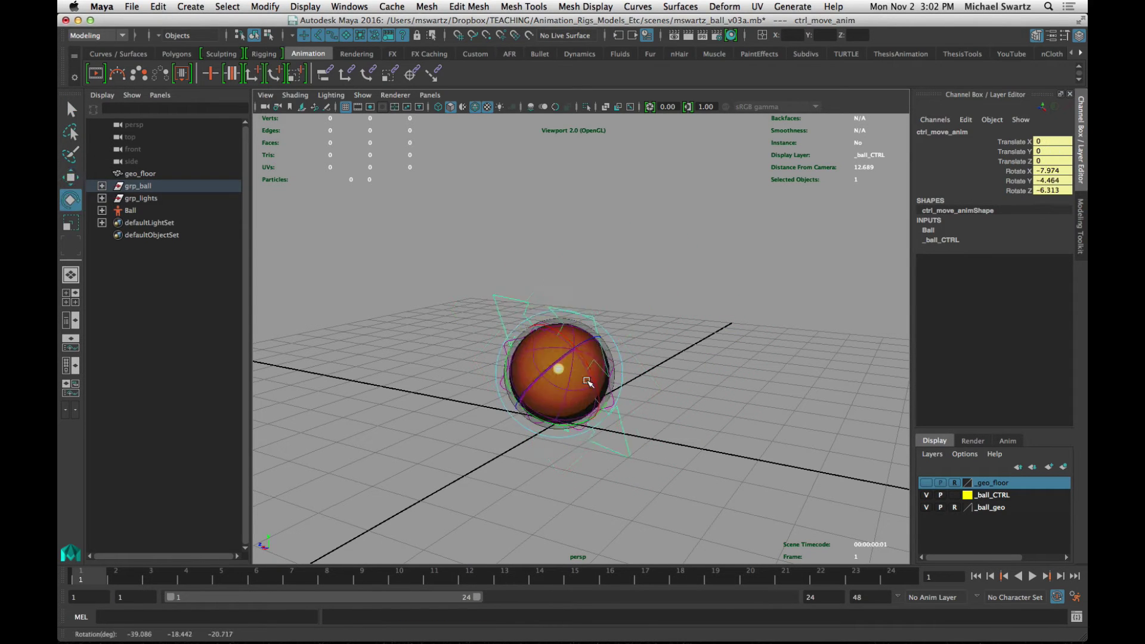
# - Try a Squash Stretch value of -0.9 on the ball's inner squash control and undo it
pyautogui.click(614, 374)
pyautogui.click(618, 374)
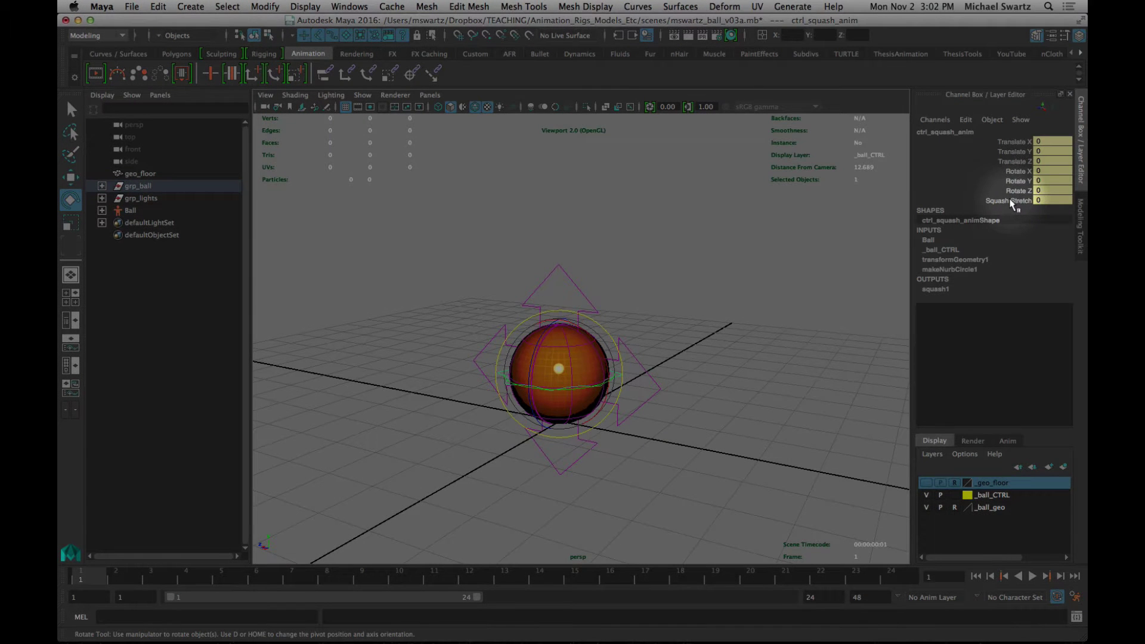
pyautogui.click(1025, 201)
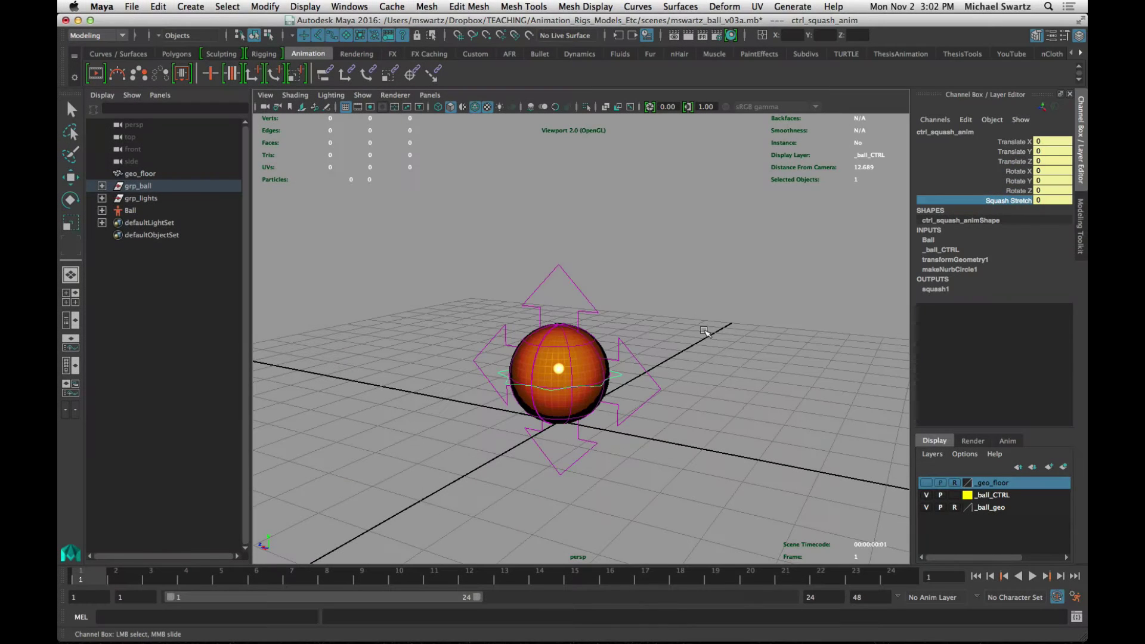
pyautogui.moveTo(708, 333); pyautogui.dragTo(735, 325, button='middle')
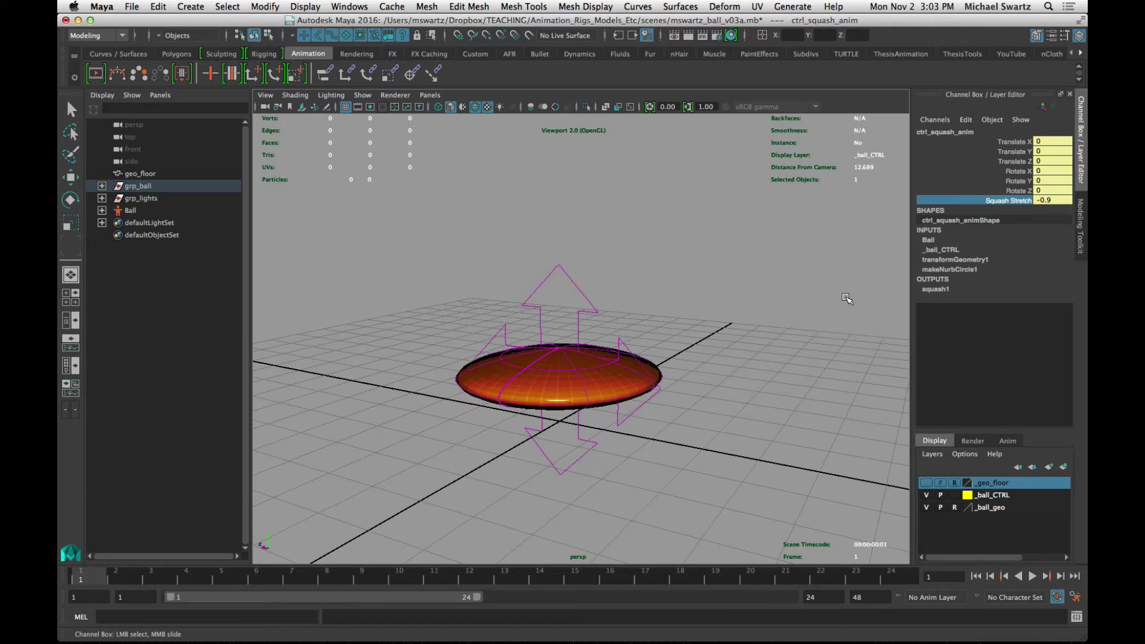
pyautogui.hotkey('ctrl', 'z')
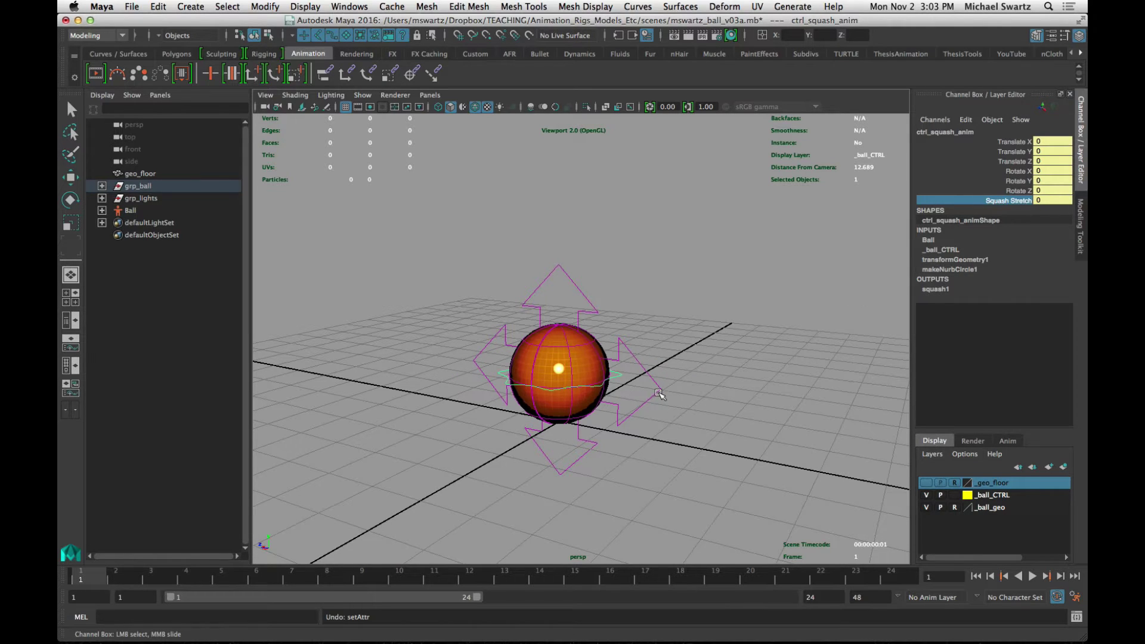
# - Lower the squash control to Translate Y about -0.939, try a Squash Stretch of -0.7, and undo the squash
pyautogui.press('w')
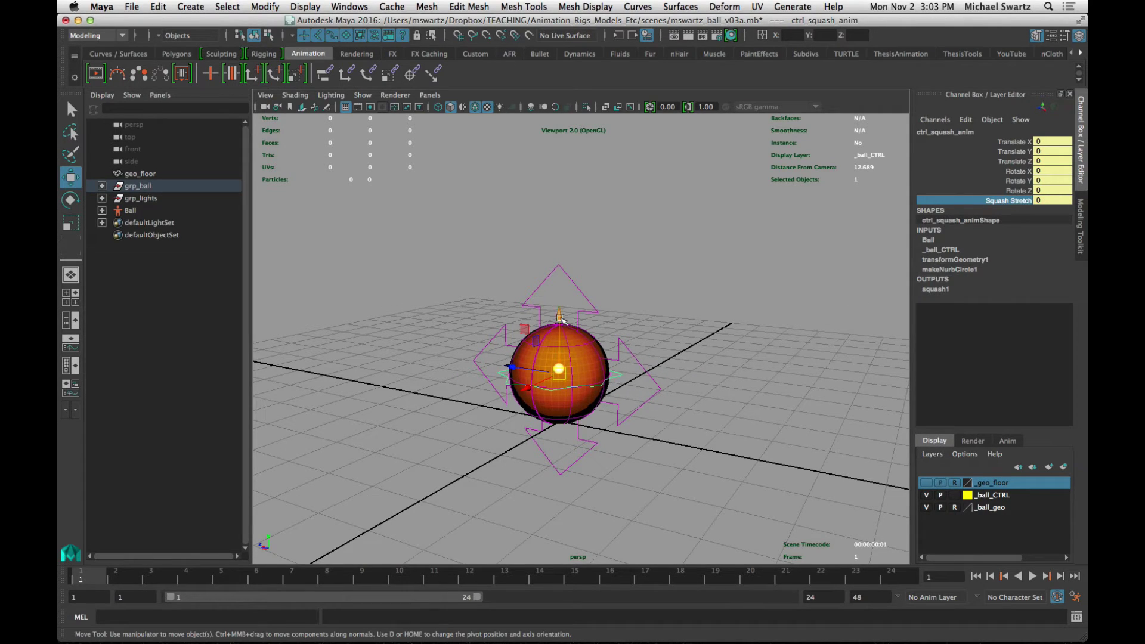
pyautogui.moveTo(559, 320); pyautogui.dragTo(556, 367)
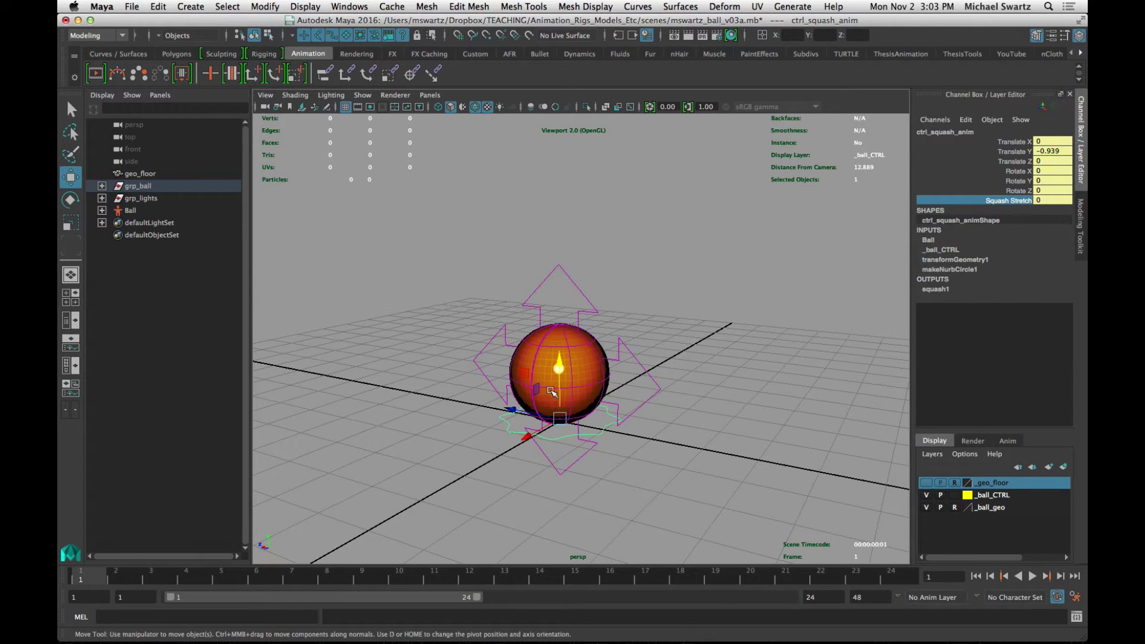
pyautogui.click(1018, 201)
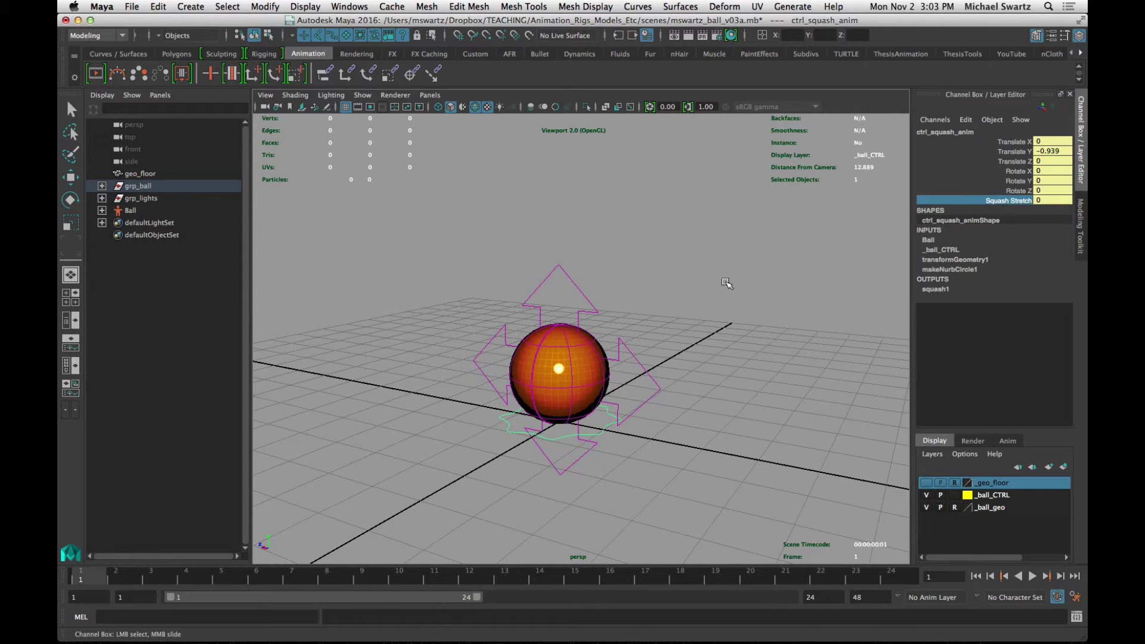
pyautogui.moveTo(728, 281); pyautogui.dragTo(719, 280, button='middle')
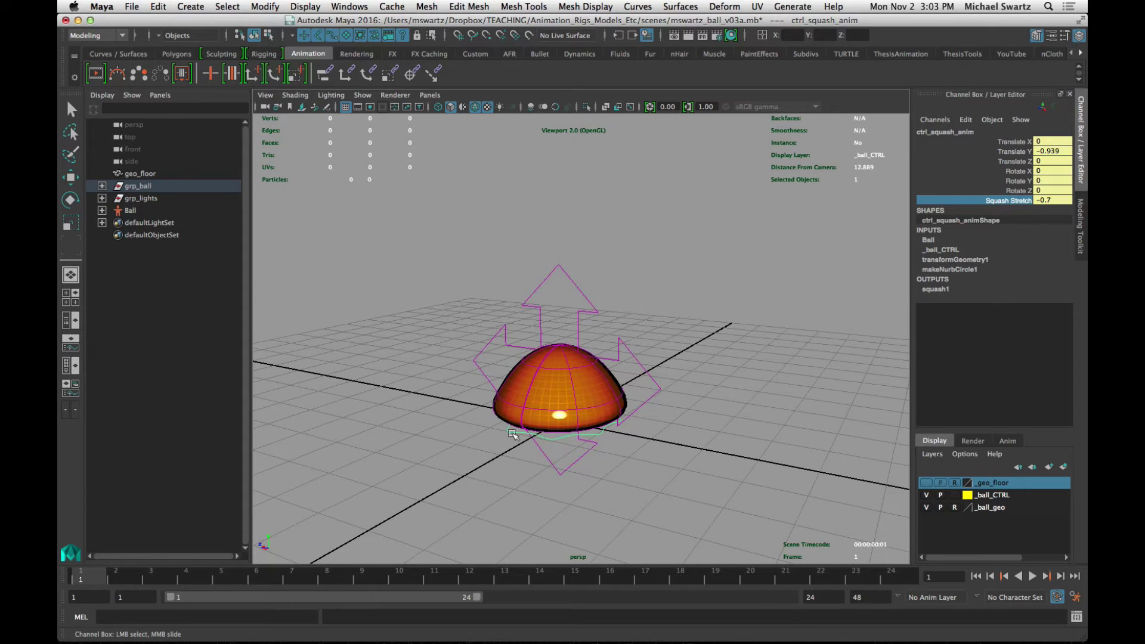
pyautogui.press('z')
# - Rotate the squash control about 47.4° in X and move it to about Translate Y -0.639, Translate Z -0.707
pyautogui.press('e')
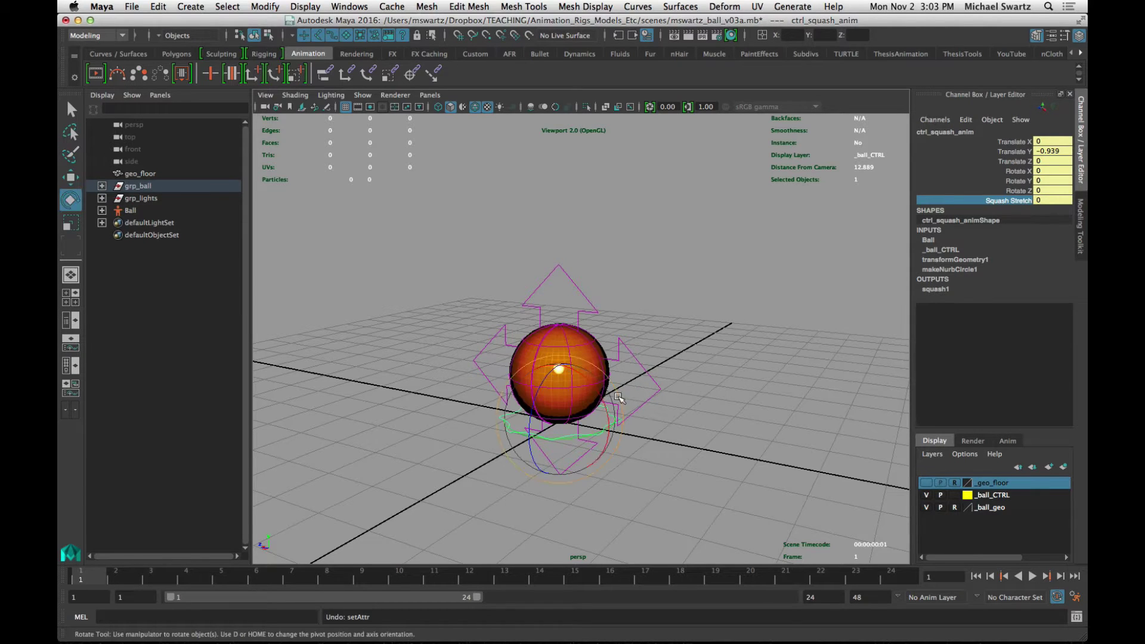
pyautogui.moveTo(606, 389); pyautogui.dragTo(578, 360)
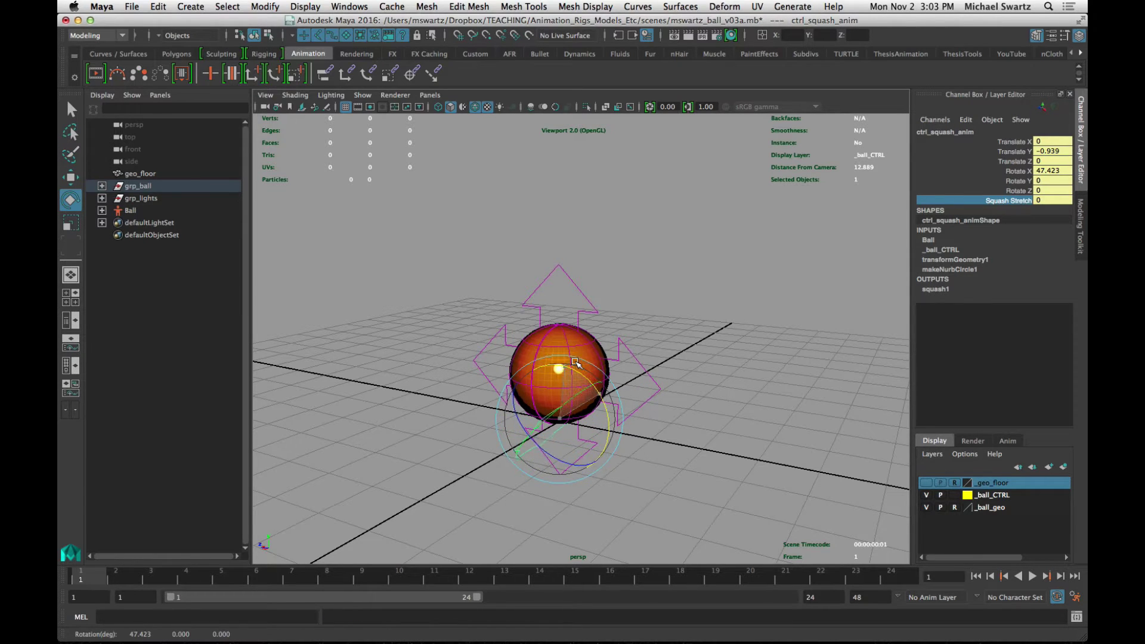
pyautogui.press('w')
pyautogui.keyDown('alt'); pyautogui.moveTo(537, 444); pyautogui.dragTo(634, 417); pyautogui.keyUp('alt')
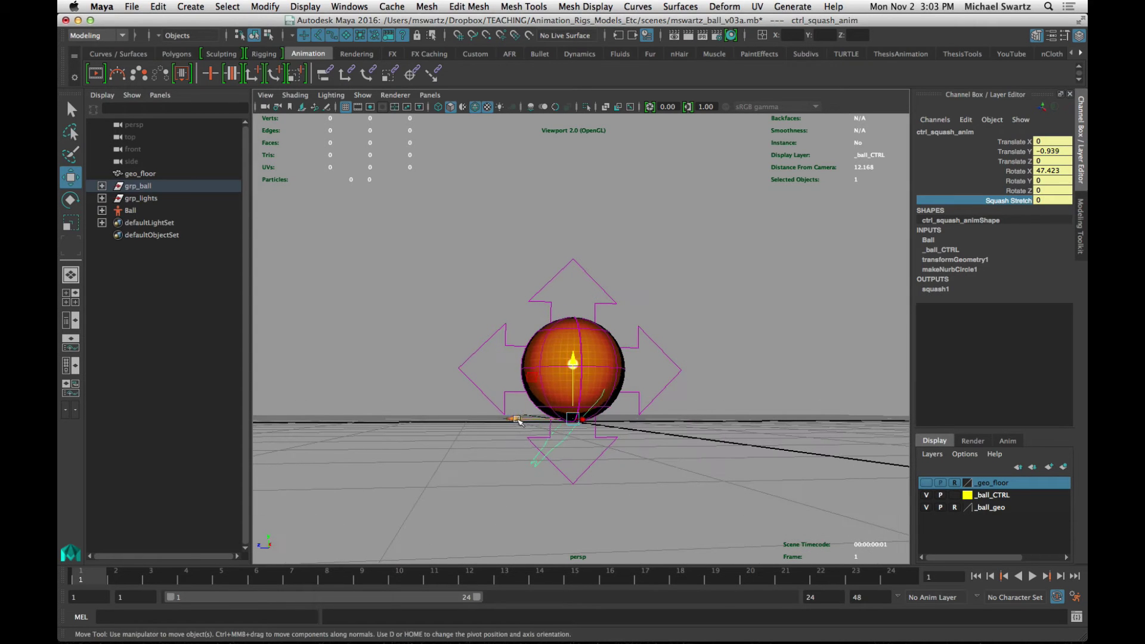
pyautogui.moveTo(519, 417); pyautogui.dragTo(611, 346)
pyautogui.keyDown('alt'); pyautogui.moveTo(674, 383); pyautogui.dragTo(622, 424); pyautogui.keyUp('alt')
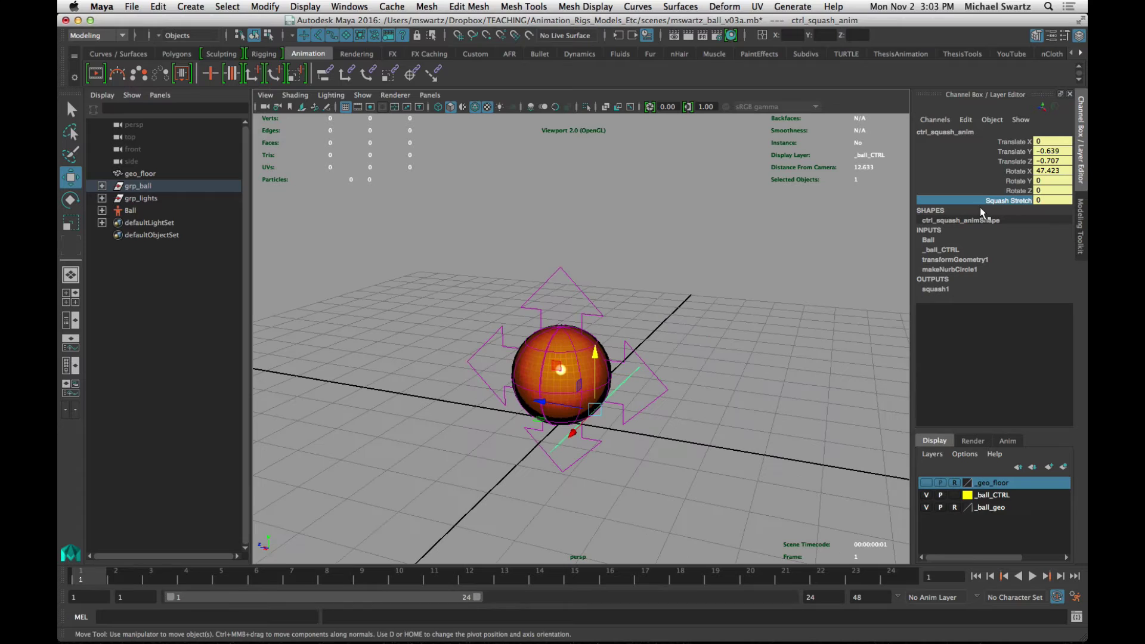
# - Try a diagonal squash with Squash Stretch at -0.7 on the tilted squash control and undo it
pyautogui.click(1008, 201)
pyautogui.moveTo(800, 267); pyautogui.dragTo(795, 265, button='middle')
pyautogui.keyDown('alt'); pyautogui.moveTo(796, 265); pyautogui.dragTo(725, 304); pyautogui.keyUp('alt')
pyautogui.press('z')
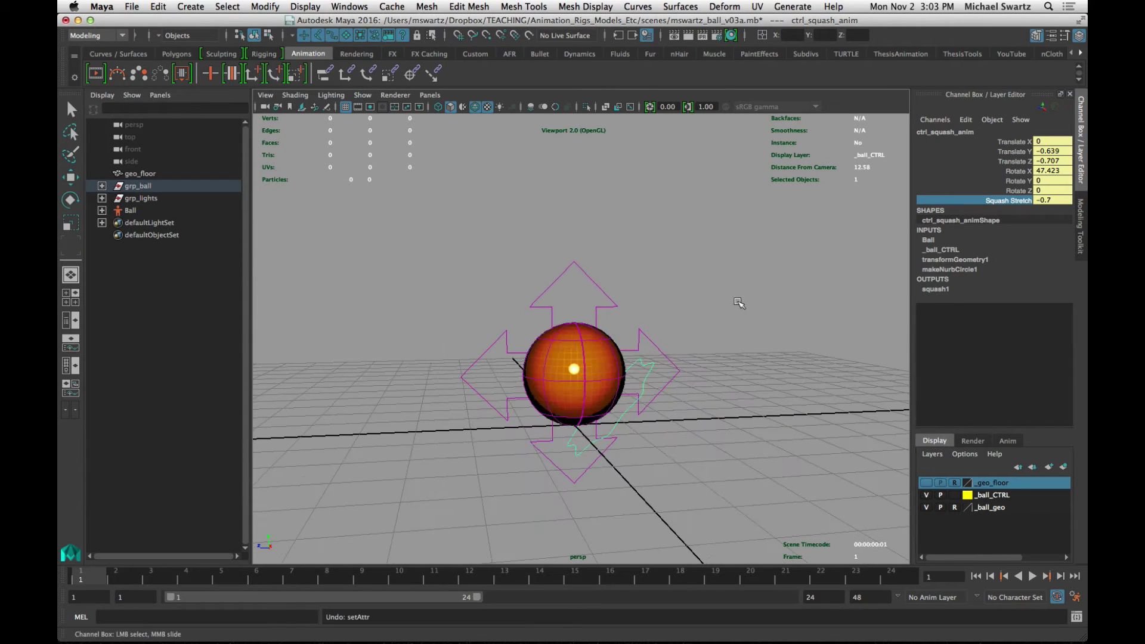
pyautogui.press('[')
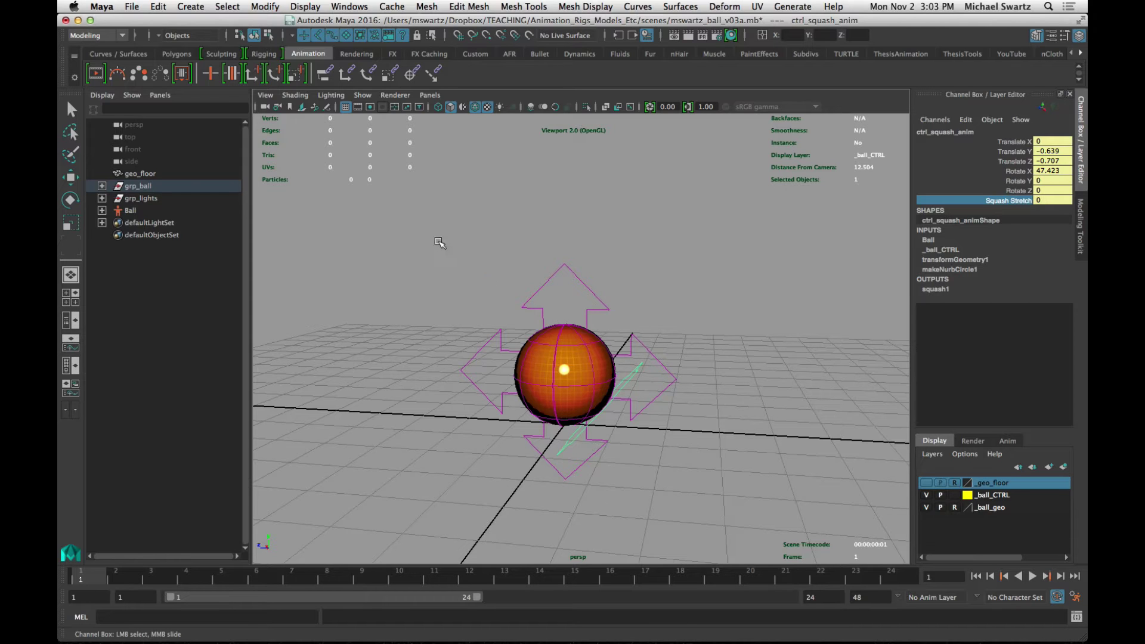
# - Select both ball controls, reset all their translate, rotate and Squash Stretch channels to 0, and deselect them
pyautogui.moveTo(411, 223); pyautogui.dragTo(753, 512)
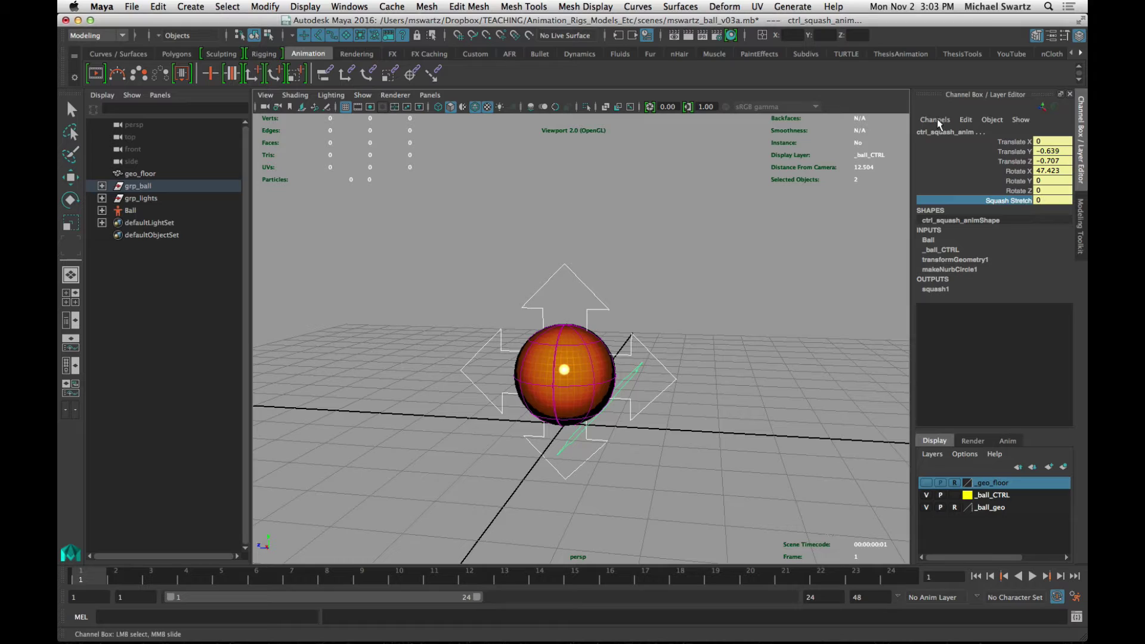
pyautogui.moveTo(1050, 141); pyautogui.dragTo(1043, 203)
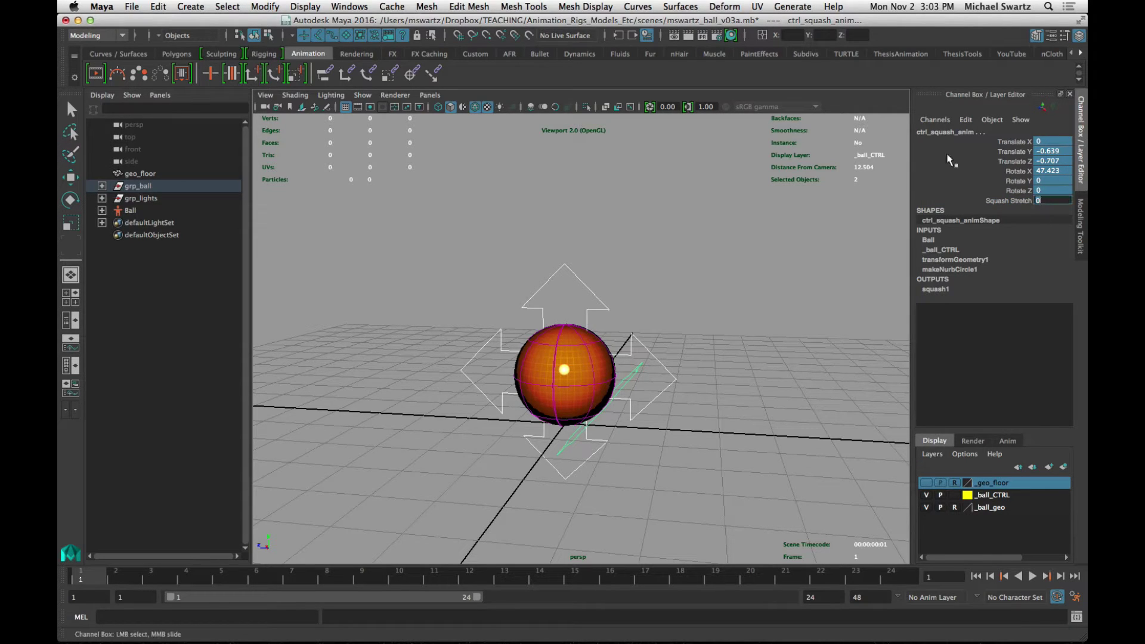
pyautogui.write('0')
pyautogui.press('Return')
pyautogui.click(745, 260)
pyautogui.press('w')
pyautogui.keyDown('alt'); pyautogui.moveTo(746, 260); pyautogui.dragTo(660, 403); pyautogui.keyUp('alt')
pyautogui.scroll(3, 647, 323)
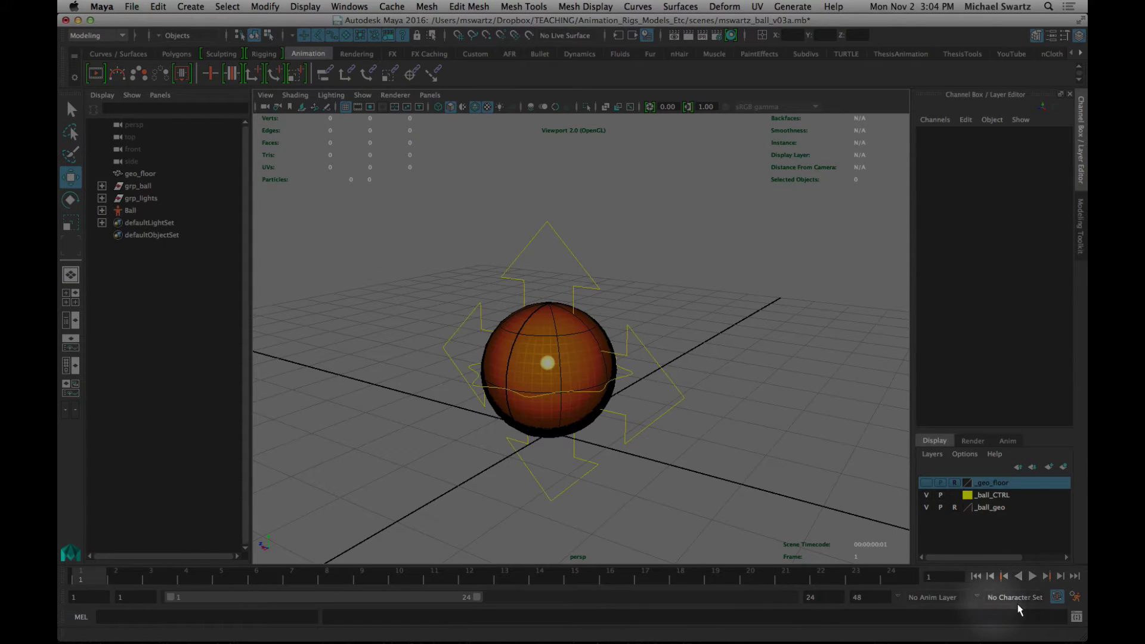
# - Make Ball the current character set and set a keyframe for it at frame 1
pyautogui.click(1001, 597)
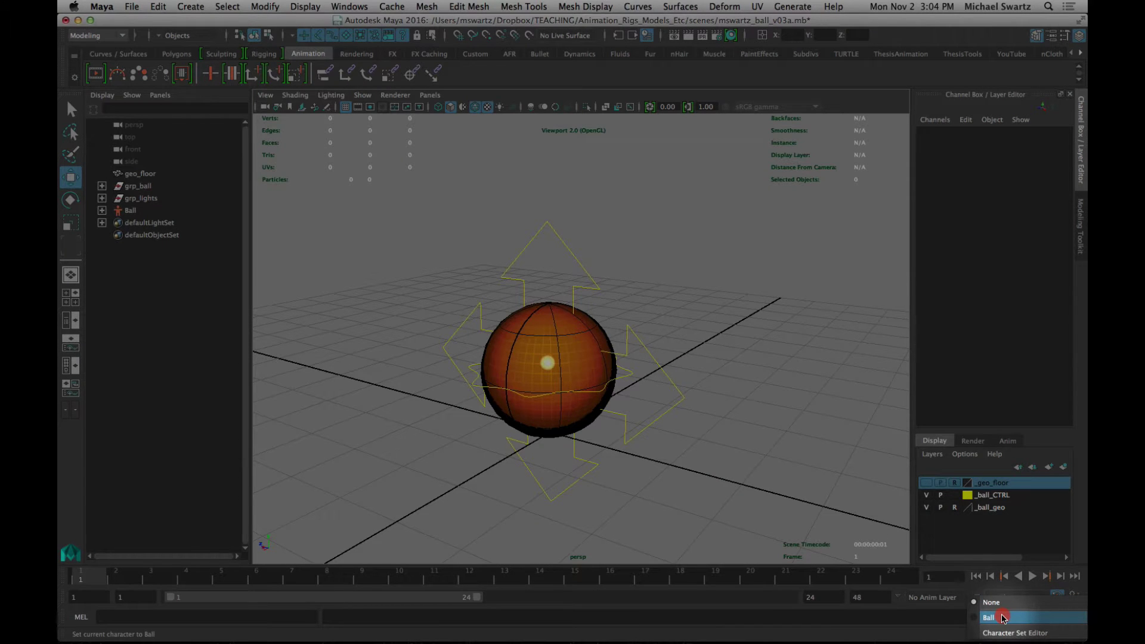
pyautogui.click(1002, 618)
pyautogui.click(752, 458)
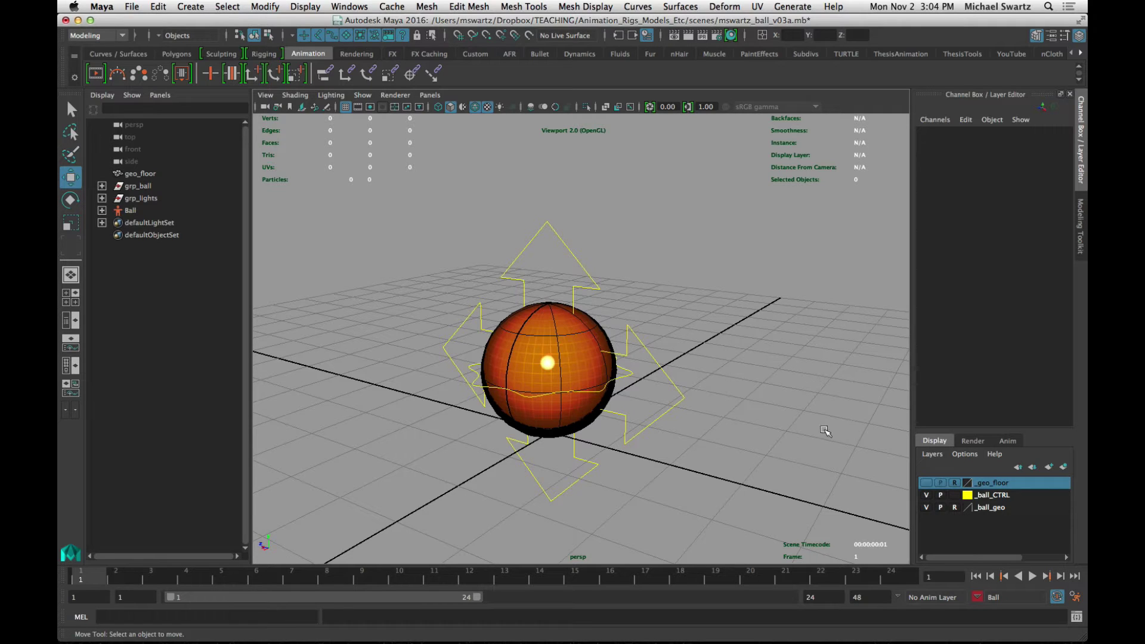
pyautogui.press('s')
pyautogui.click(419, 427)
pyautogui.scroll(-3, 596, 464)
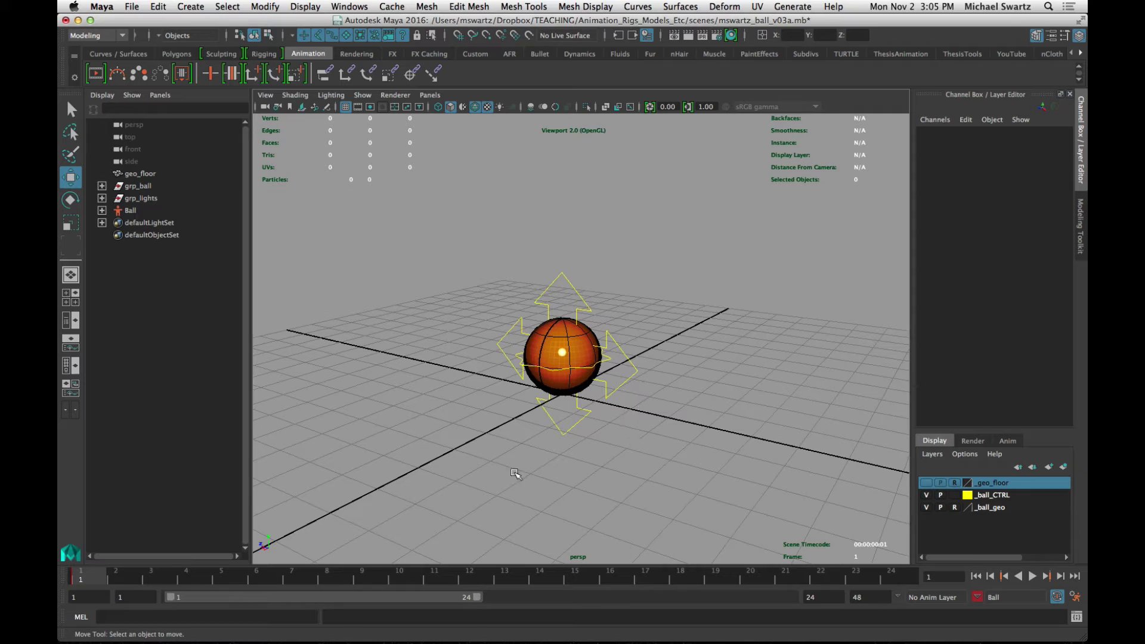
# - At frame 6, move the ball to about Translate X -2.465, Y 1.932, Z -2.822 and key its translation
pyautogui.click(257, 577)
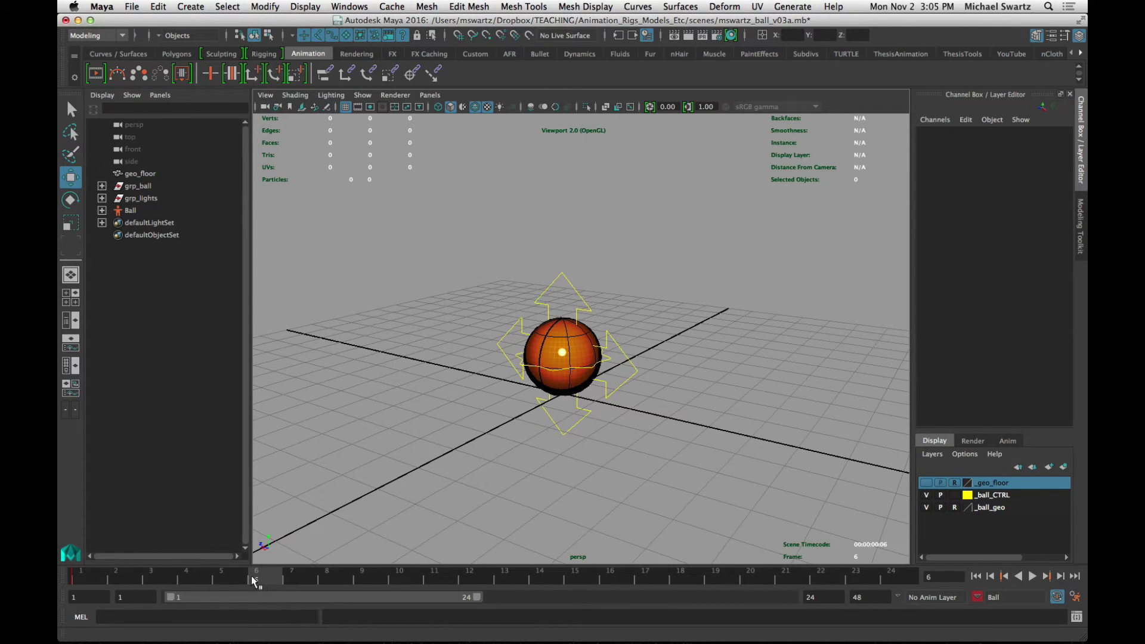
pyautogui.click(539, 296)
pyautogui.moveTo(563, 352); pyautogui.dragTo(709, 280)
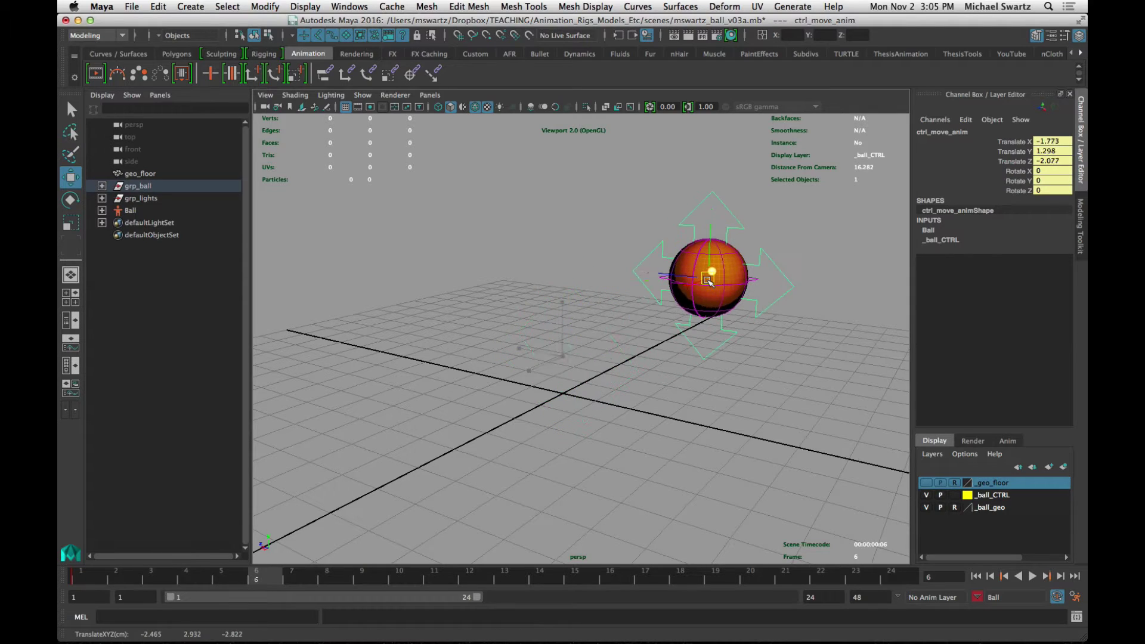
pyautogui.hotkey('shift', 'w')
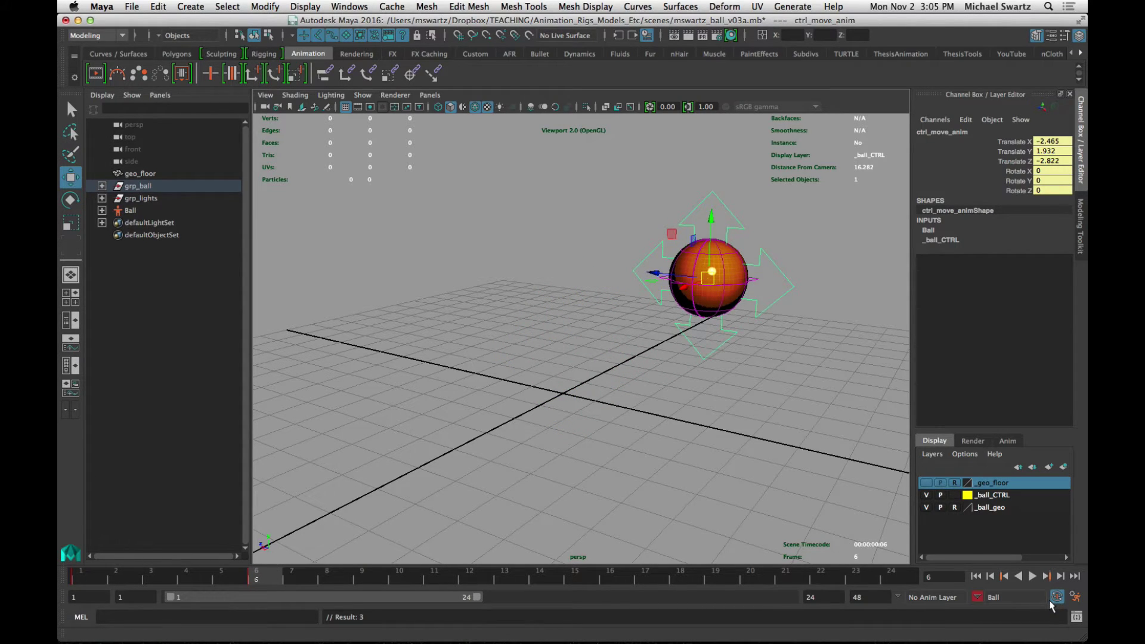
# - Undo the ball's keyed move at frame 6 and leave automatic keyframing turned off
pyautogui.press('z')
pyautogui.press('z')
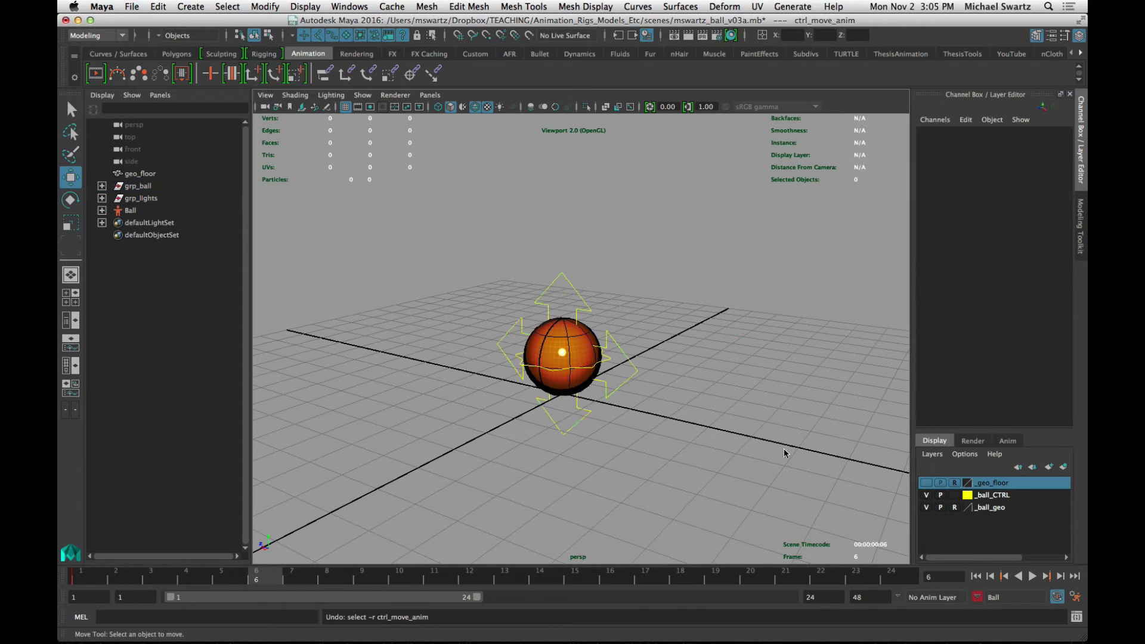
pyautogui.press('z')
# - At frame 6, move the ball without keying to about Translate X -2.66, Y 0.966, Z -3.61, and scrub back to frame 1
pyautogui.click(71, 577)
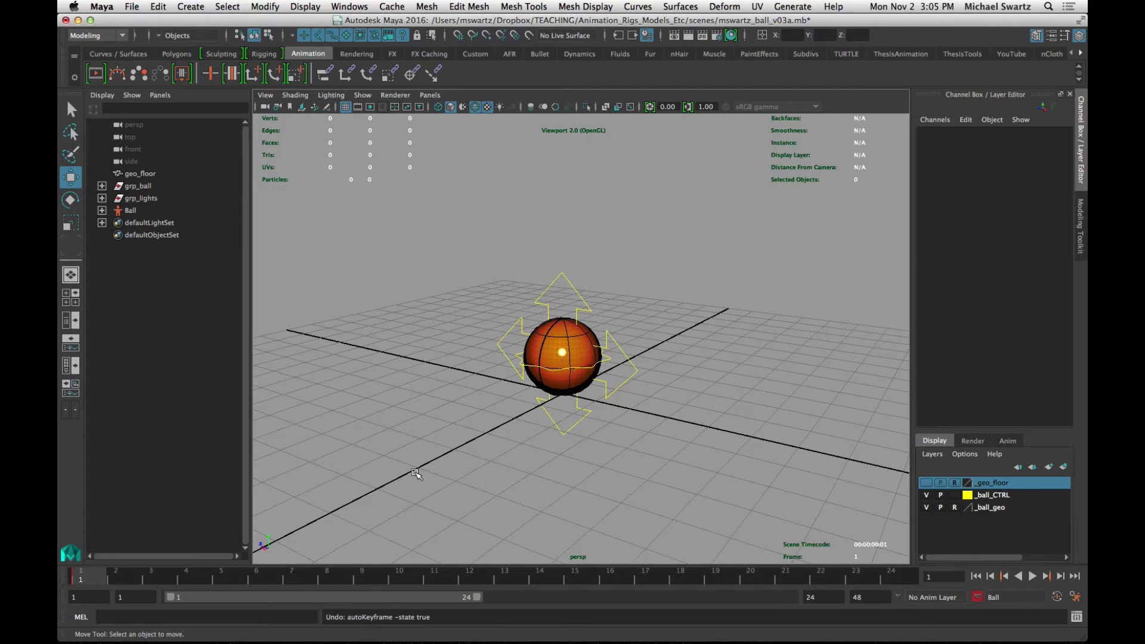
pyautogui.click(269, 577)
pyautogui.click(564, 360)
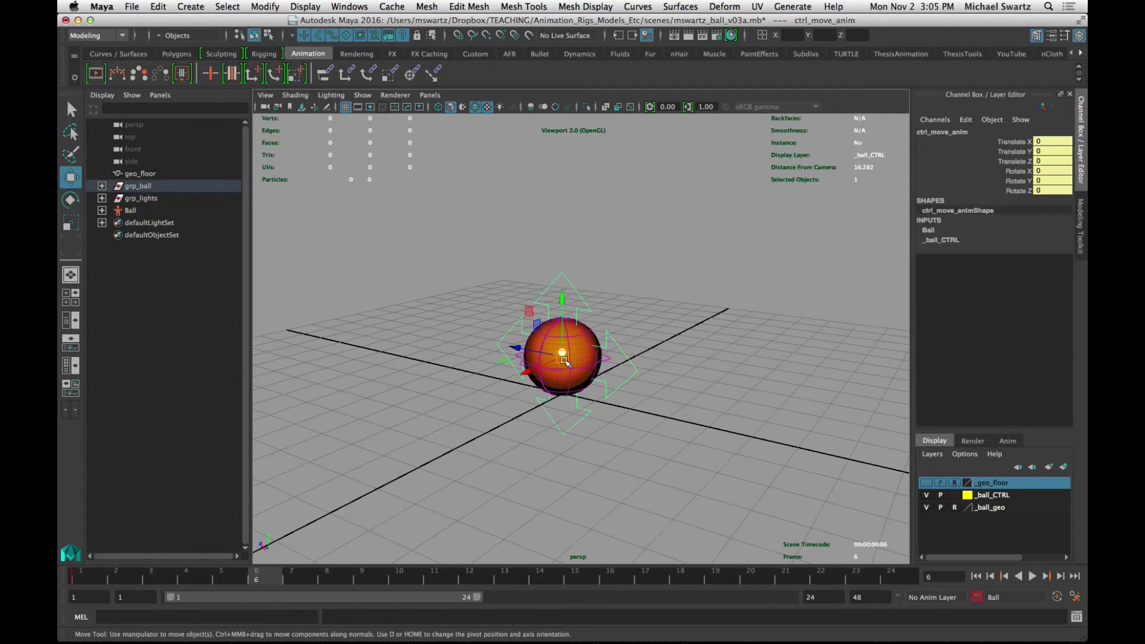
pyautogui.moveTo(565, 359); pyautogui.dragTo(738, 316)
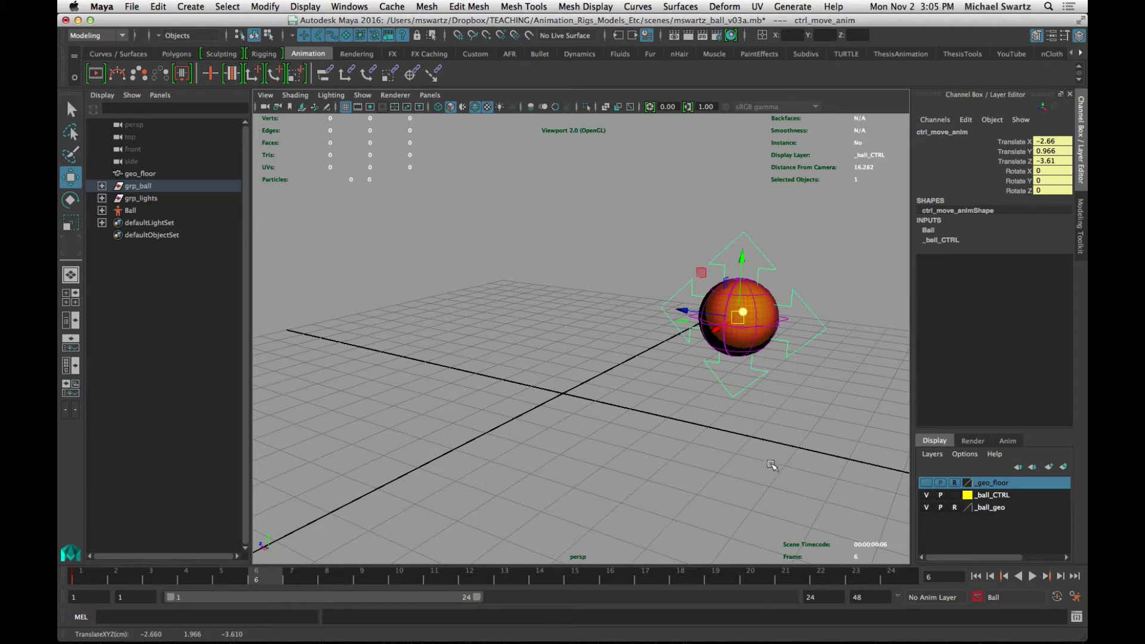
pyautogui.click(805, 486)
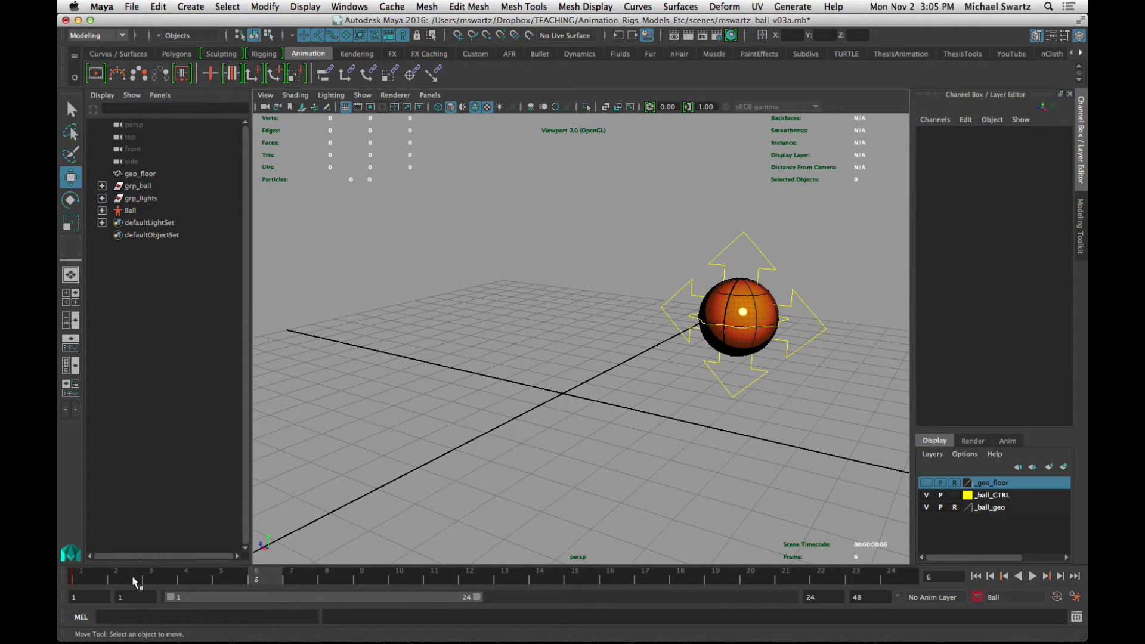
pyautogui.moveTo(262, 576); pyautogui.dragTo(176, 573)
pyautogui.click(82, 576)
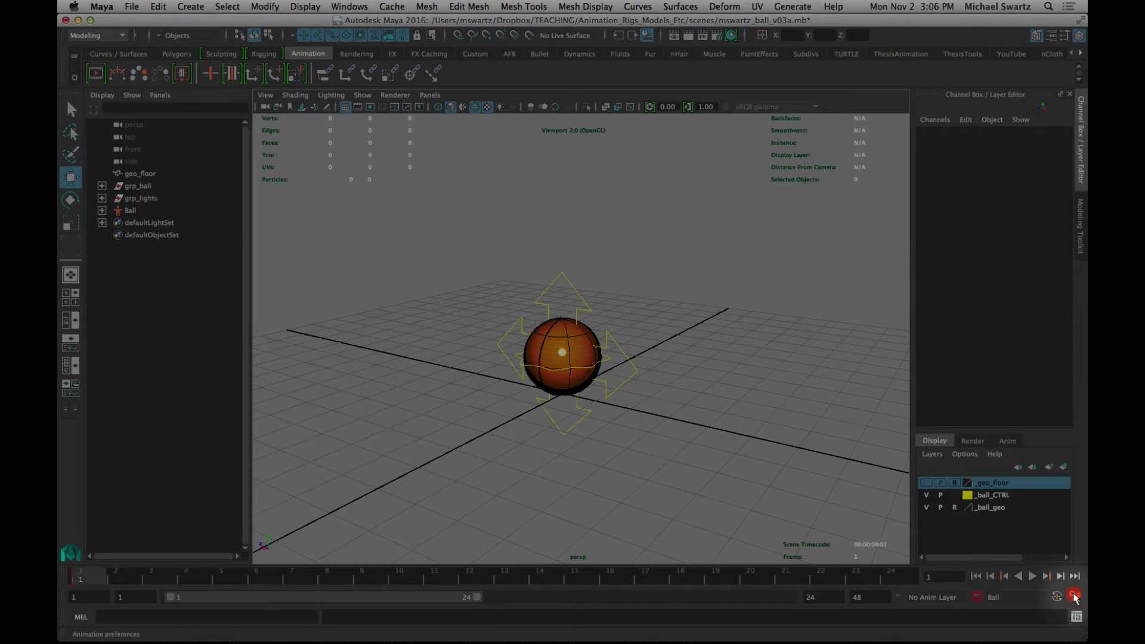
# - Check that playback speed is Real-time [24 fps] and the time unit is Film (24 fps) in the preferences, and close without saving
pyautogui.click(1074, 597)
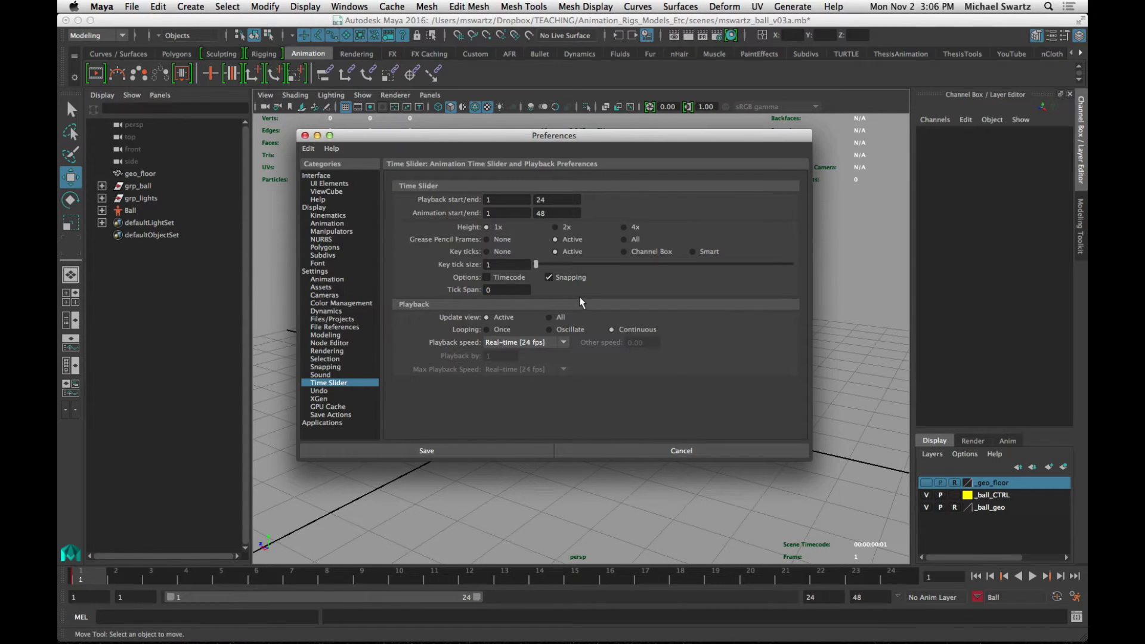
pyautogui.click(525, 342)
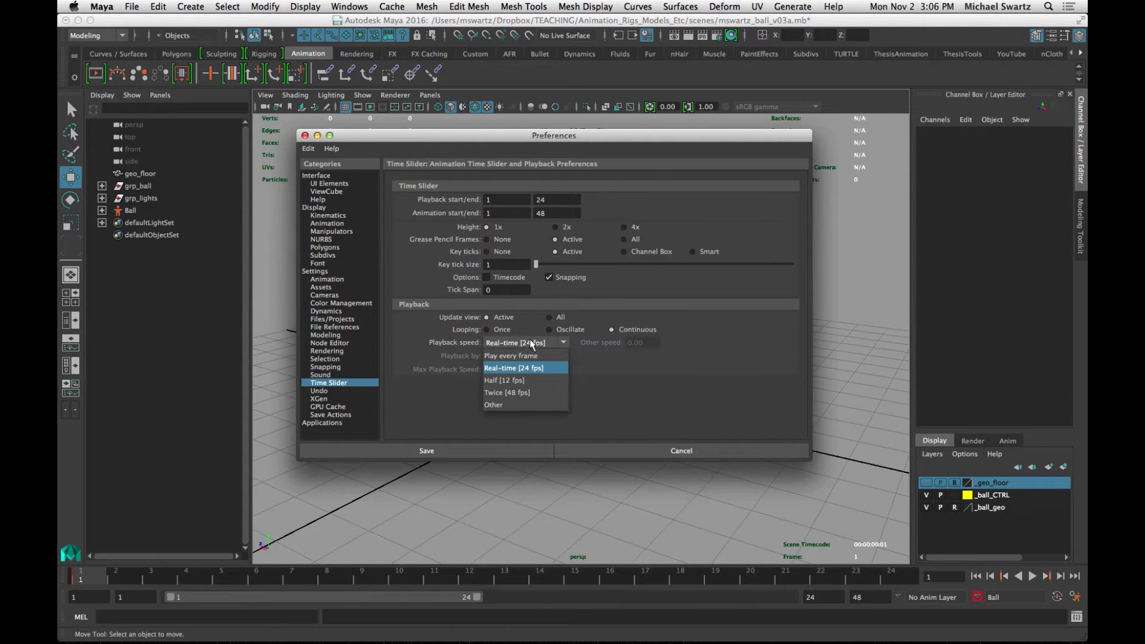
pyautogui.click(503, 369)
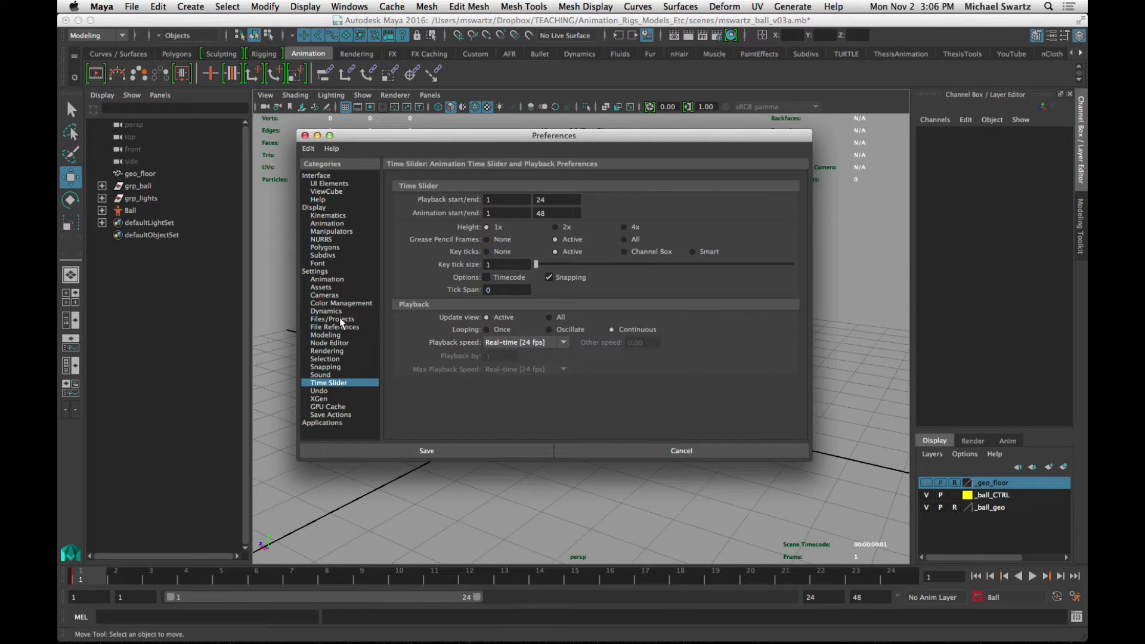
pyautogui.click(313, 272)
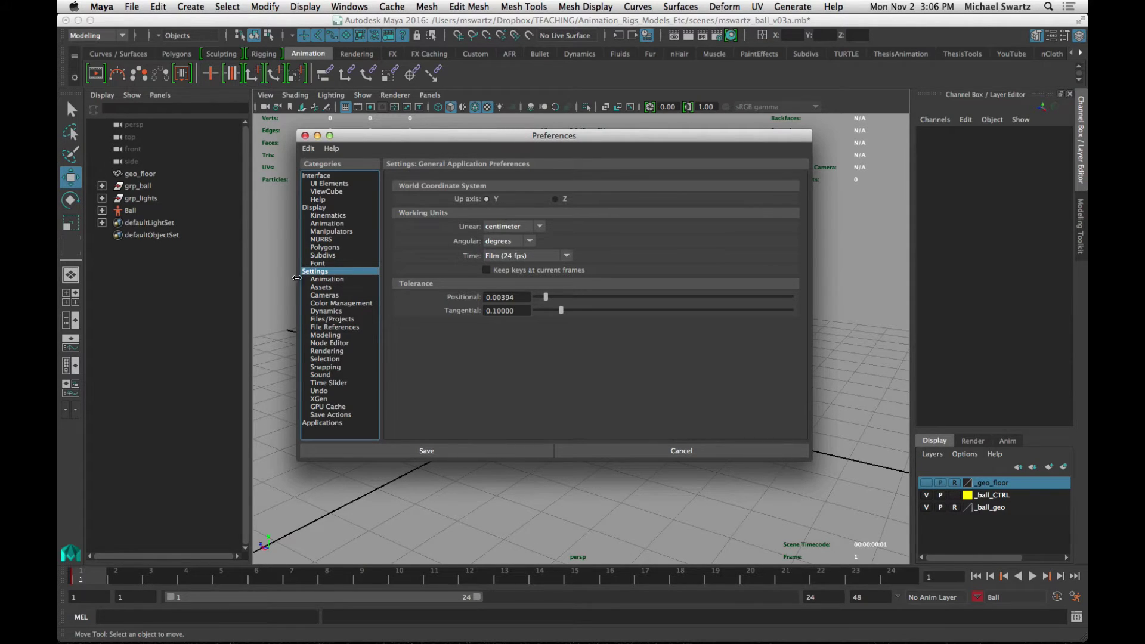
pyautogui.click(526, 256)
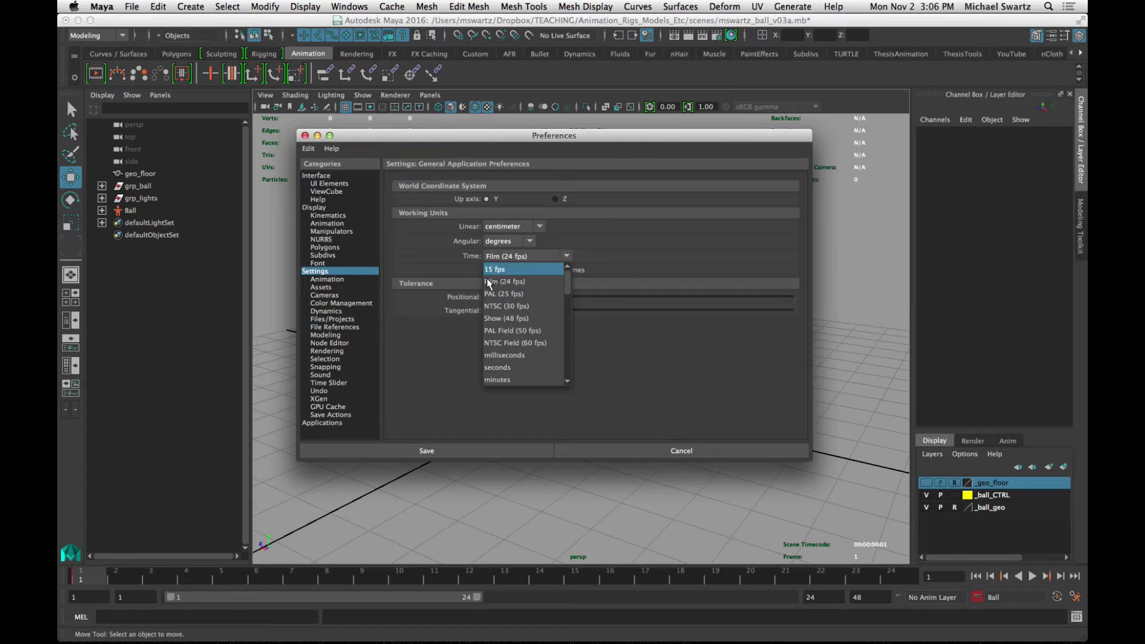
pyautogui.moveTo(567, 283); pyautogui.dragTo(684, 156)
pyautogui.click(679, 223)
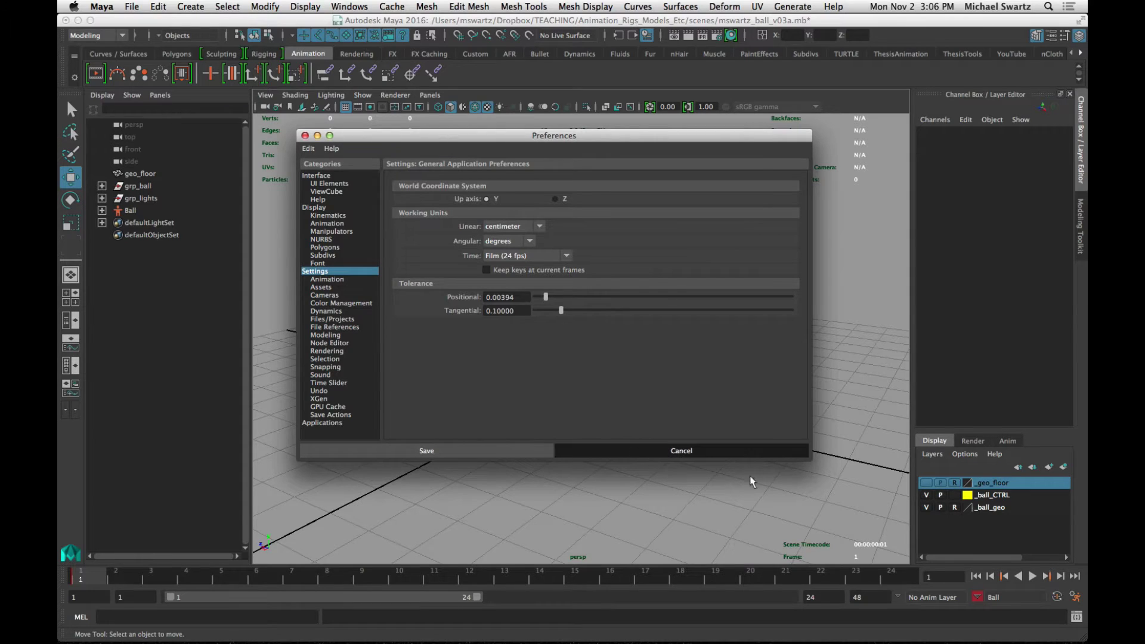
pyautogui.click(786, 452)
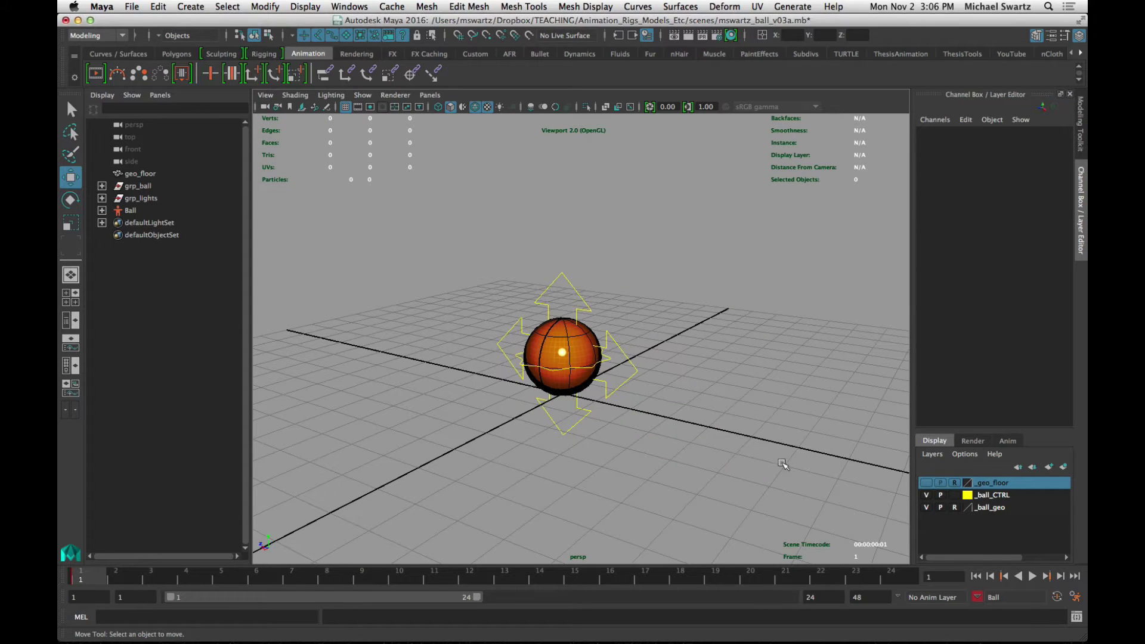
# - Turn on automatic keyframing and raise the ball's move control to Translate Y 8 at frame 1
pyautogui.click(1057, 597)
pyautogui.click(607, 337)
pyautogui.keyDown('alt'); pyautogui.moveTo(607, 338); pyautogui.dragTo(555, 360, button='right'); pyautogui.keyUp('alt')
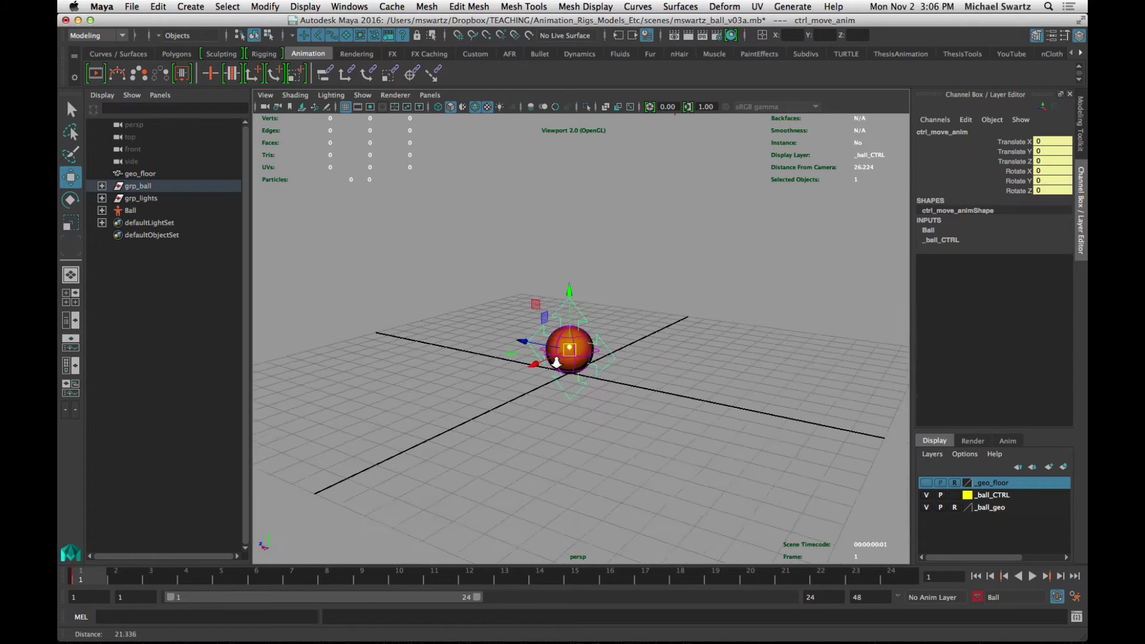
pyautogui.keyDown('alt'); pyautogui.moveTo(555, 360); pyautogui.dragTo(535, 416, button='middle'); pyautogui.keyUp('alt')
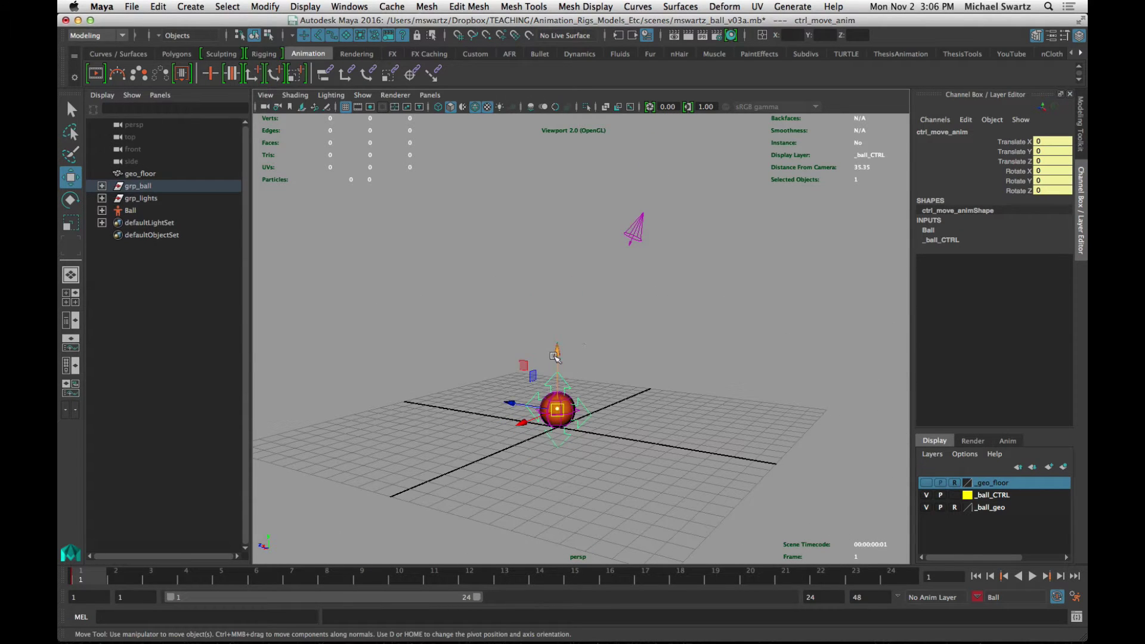
pyautogui.moveTo(554, 356); pyautogui.dragTo(555, 214)
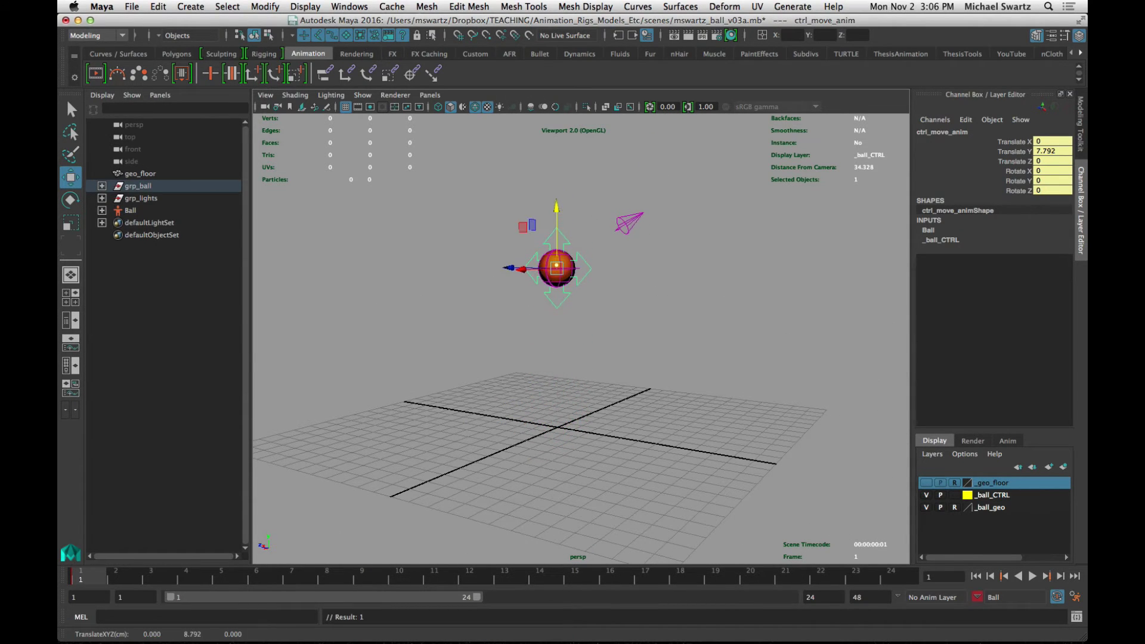
pyautogui.click(1044, 152)
pyautogui.write('8')
pyautogui.press('Return')
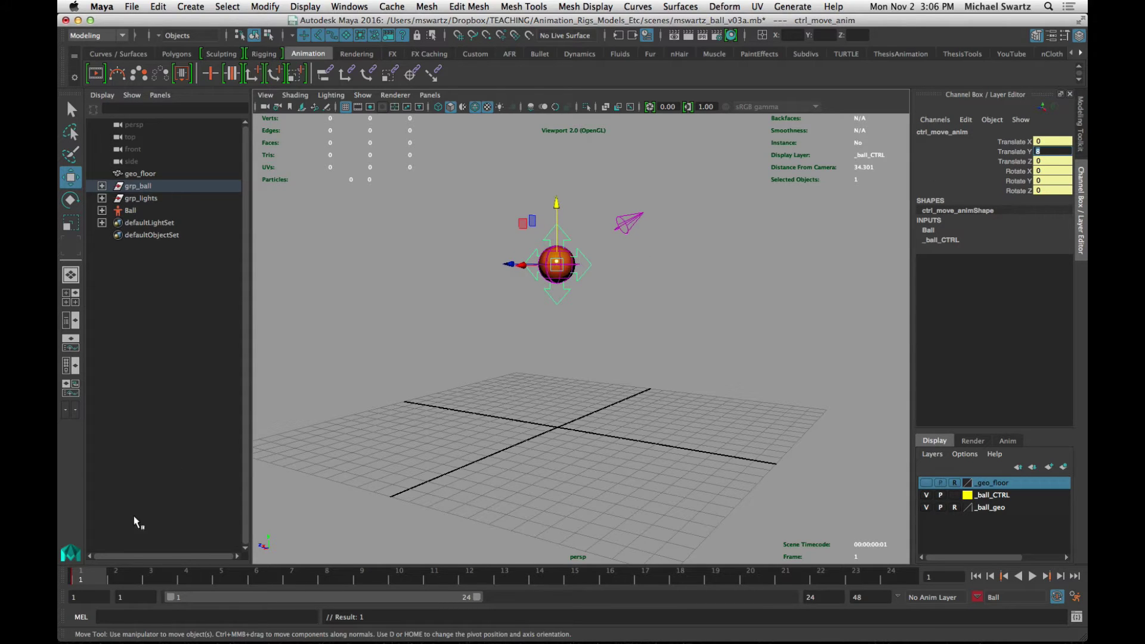
# - At frame 7, key the ball's Translate Y at 0 and preview the drop
pyautogui.keyDown('alt'); pyautogui.moveTo(701, 285); pyautogui.dragTo(676, 320); pyautogui.keyUp('alt')
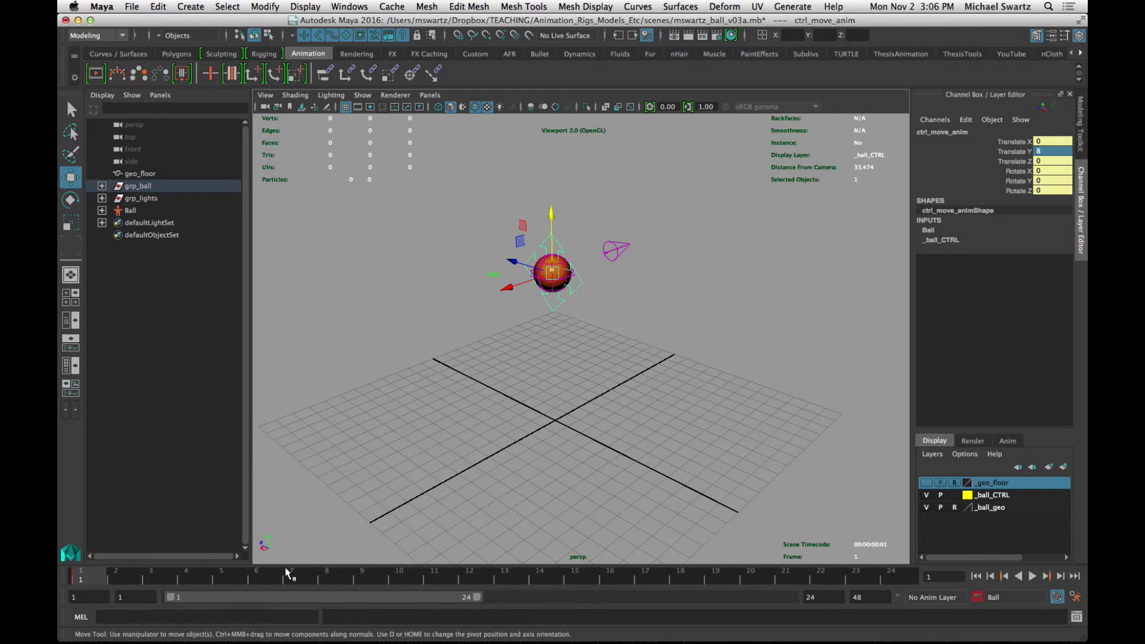
pyautogui.click(290, 577)
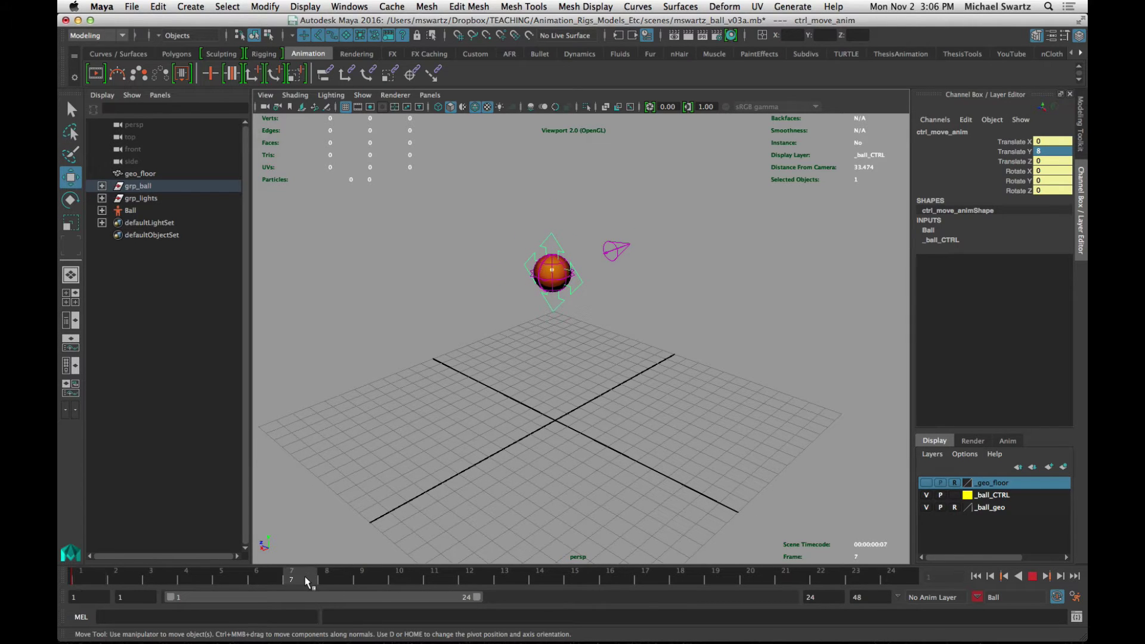
pyautogui.keyDown('alt'); pyautogui.moveTo(539, 458); pyautogui.dragTo(561, 434); pyautogui.keyUp('alt')
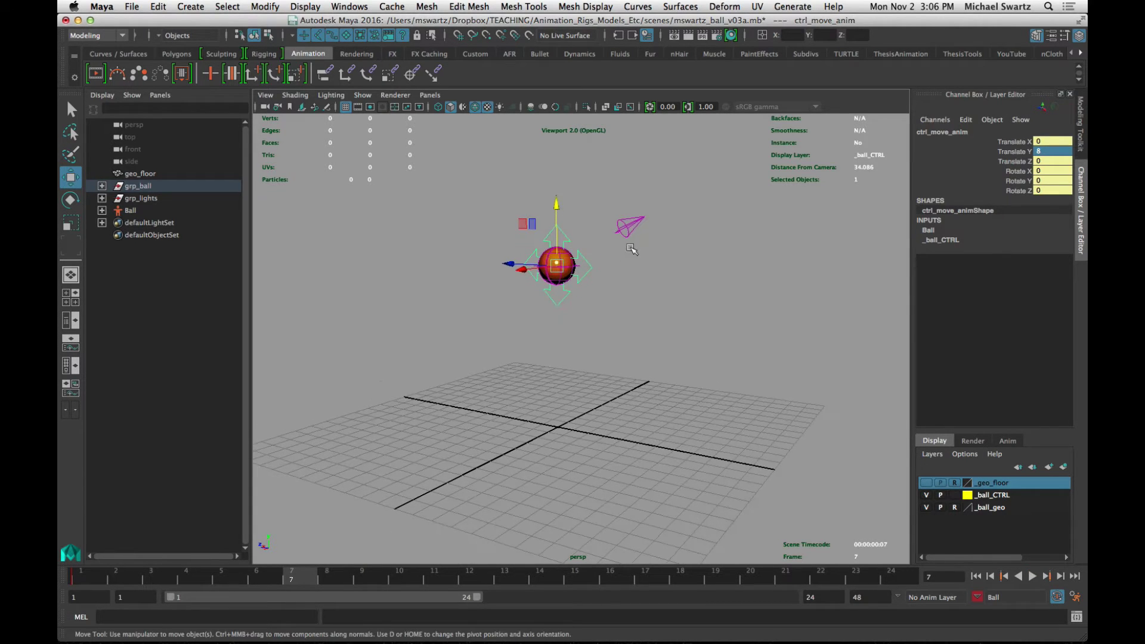
pyautogui.click(1048, 153)
pyautogui.write('0')
pyautogui.press('Return')
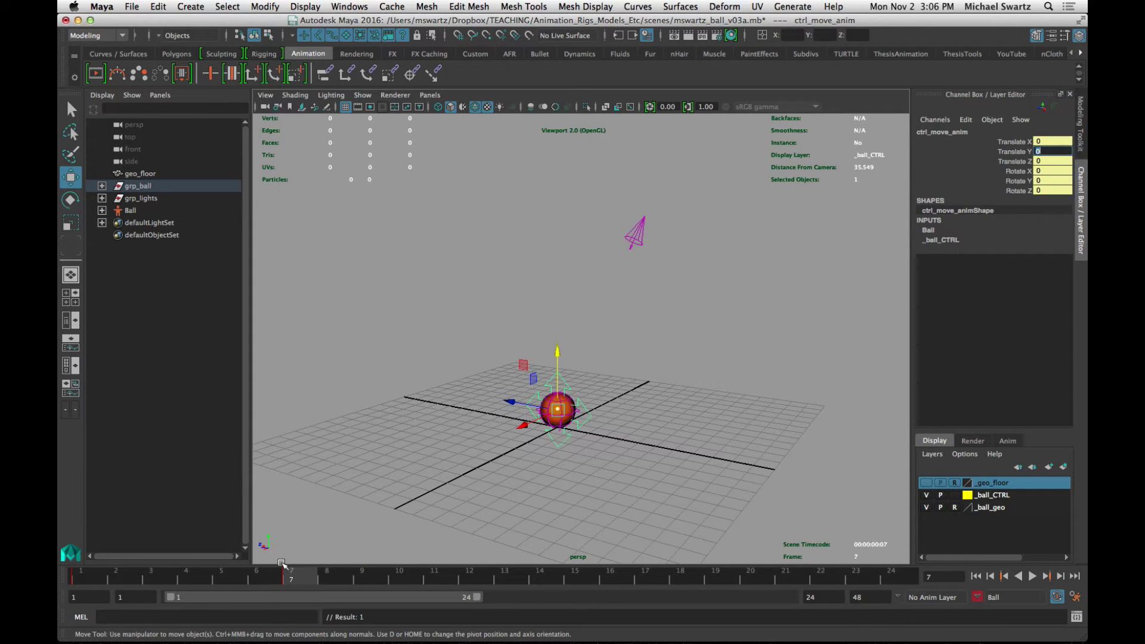
pyautogui.hotkey('alt', 'v')
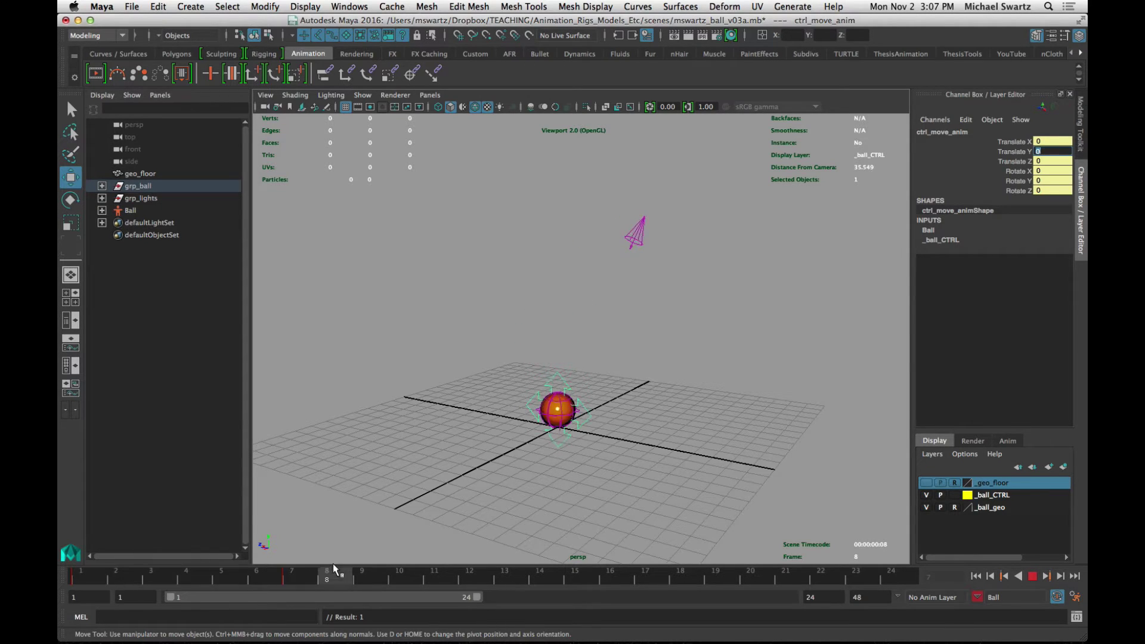
pyautogui.click(296, 570)
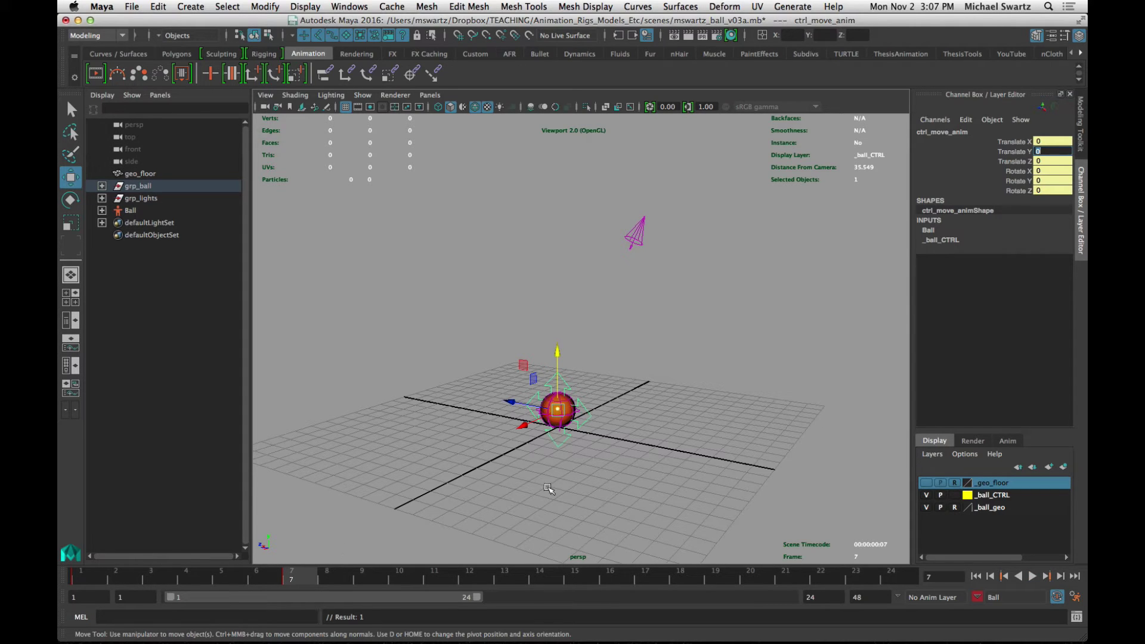
# - At frame 13, try entering 8 for the ball's Translate Y, and undo the change
pyautogui.click(503, 574)
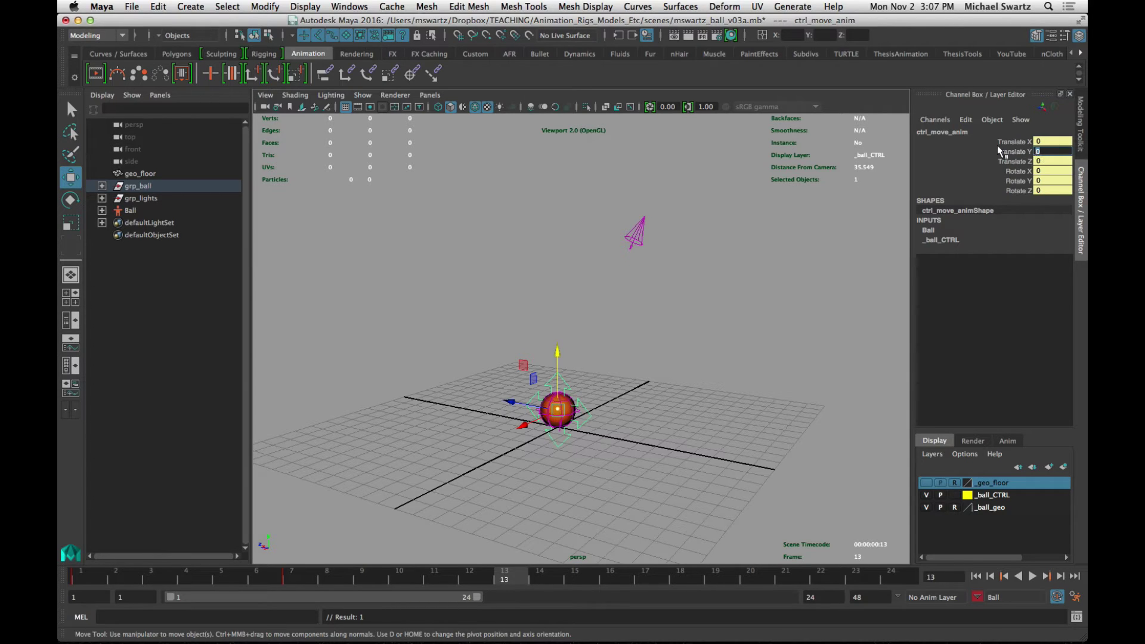
pyautogui.write('8')
pyautogui.press('Return')
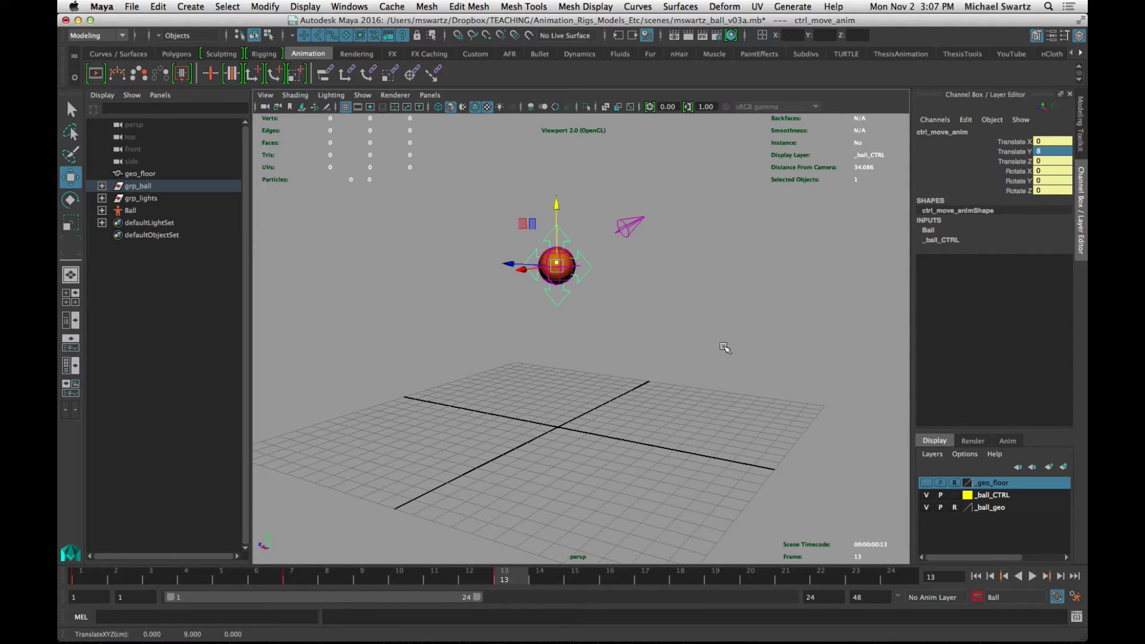
pyautogui.hotkey('ctrl', 'z')
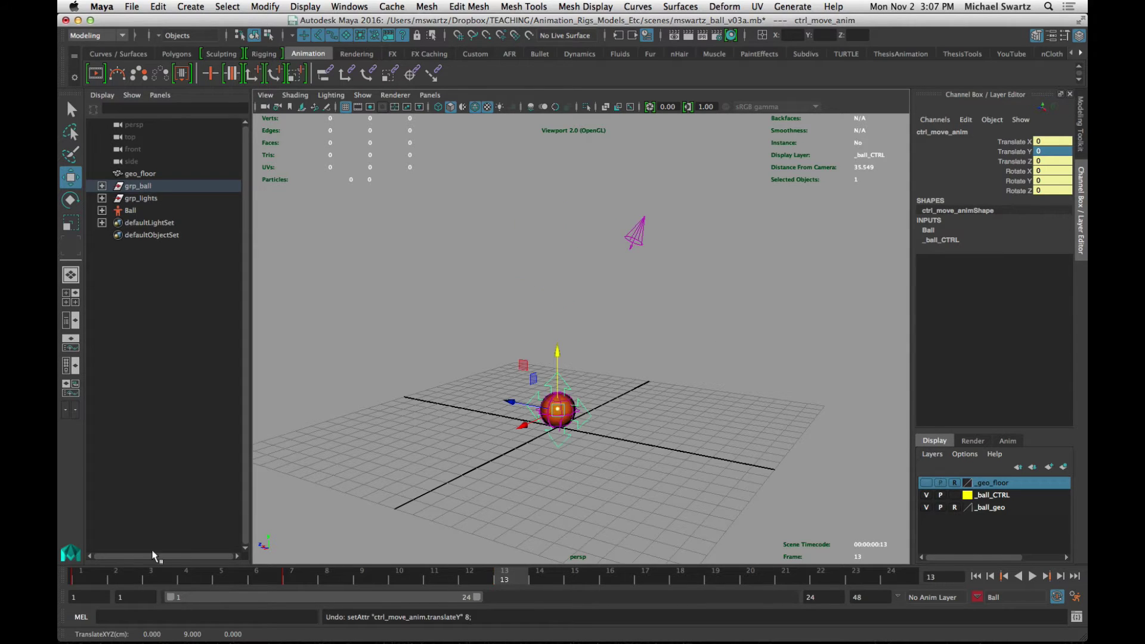
# - Copy the ball's raised pose from frame 1 to frame 13 as a keyframe
pyautogui.click(80, 578)
pyautogui.rightClick(84, 577)
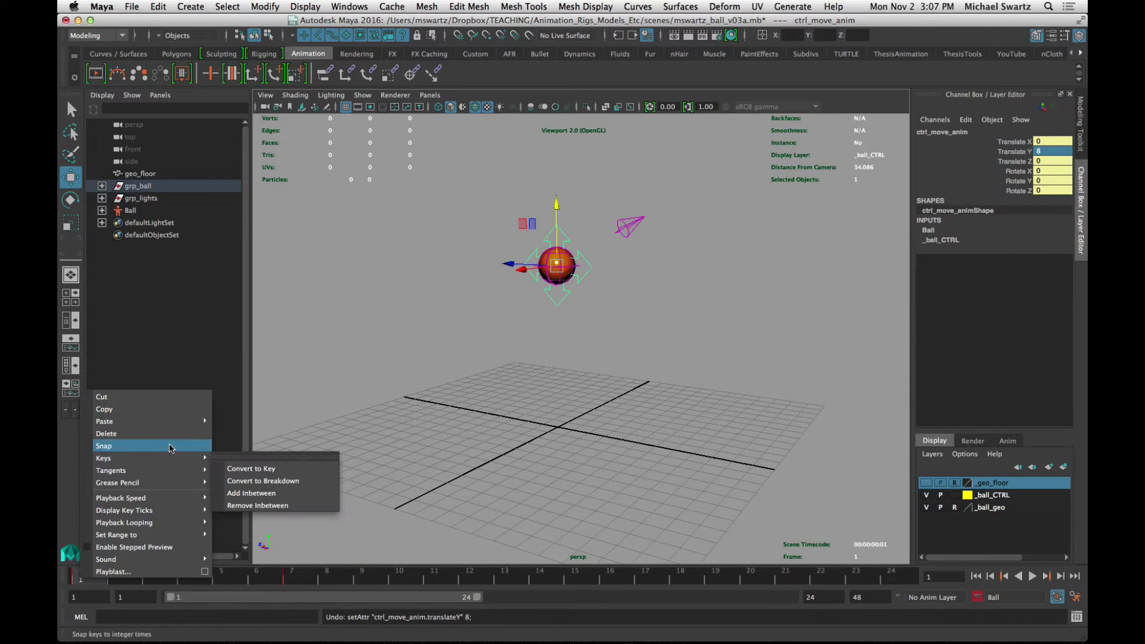
pyautogui.click(704, 476)
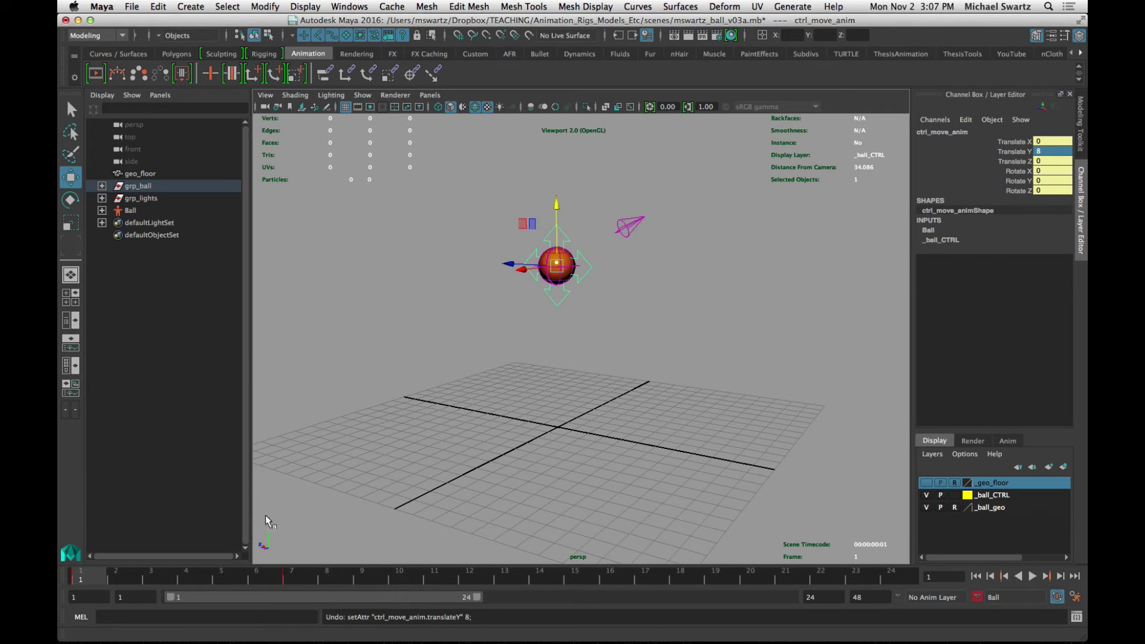
pyautogui.click(507, 575)
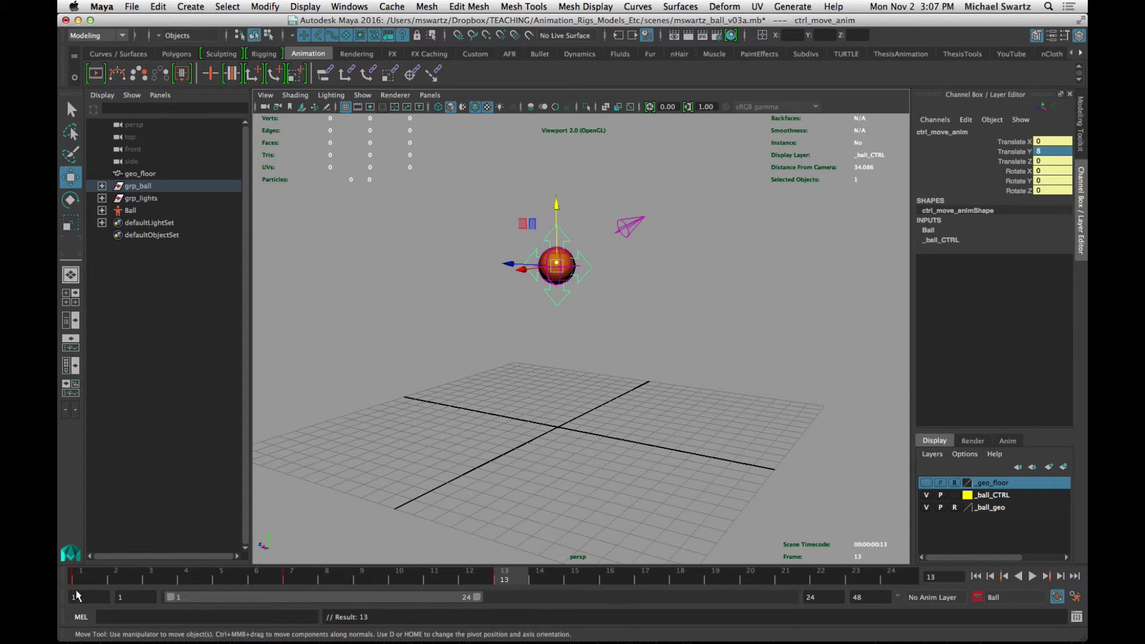
# - Compare the ball's poses at frames 1 and 13 and play back the bounce
pyautogui.click(84, 575)
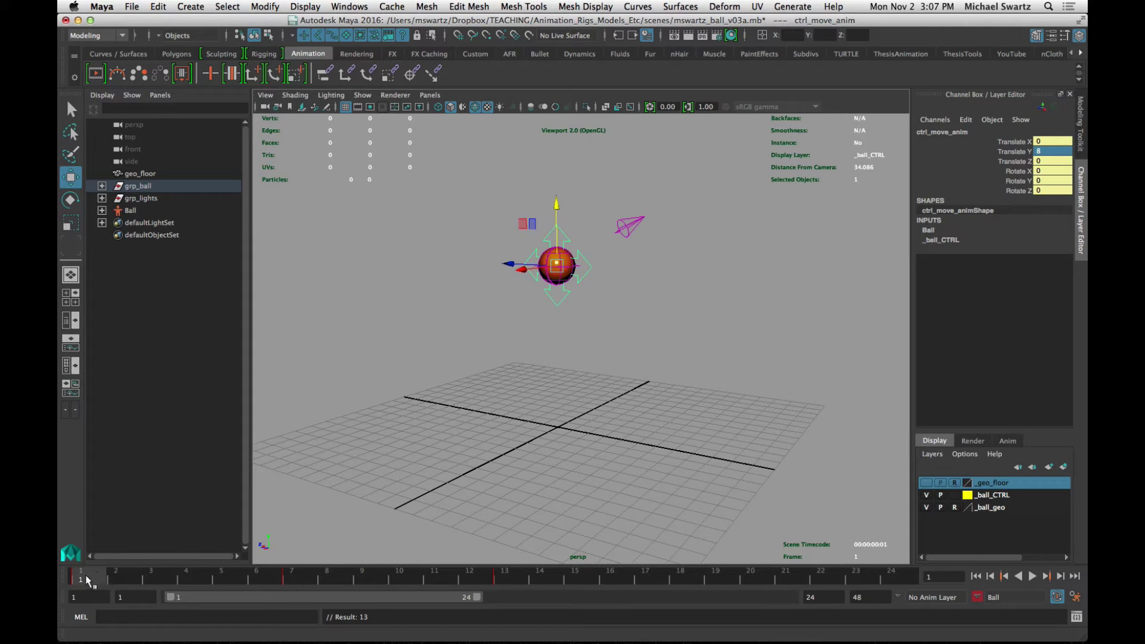
pyautogui.click(503, 574)
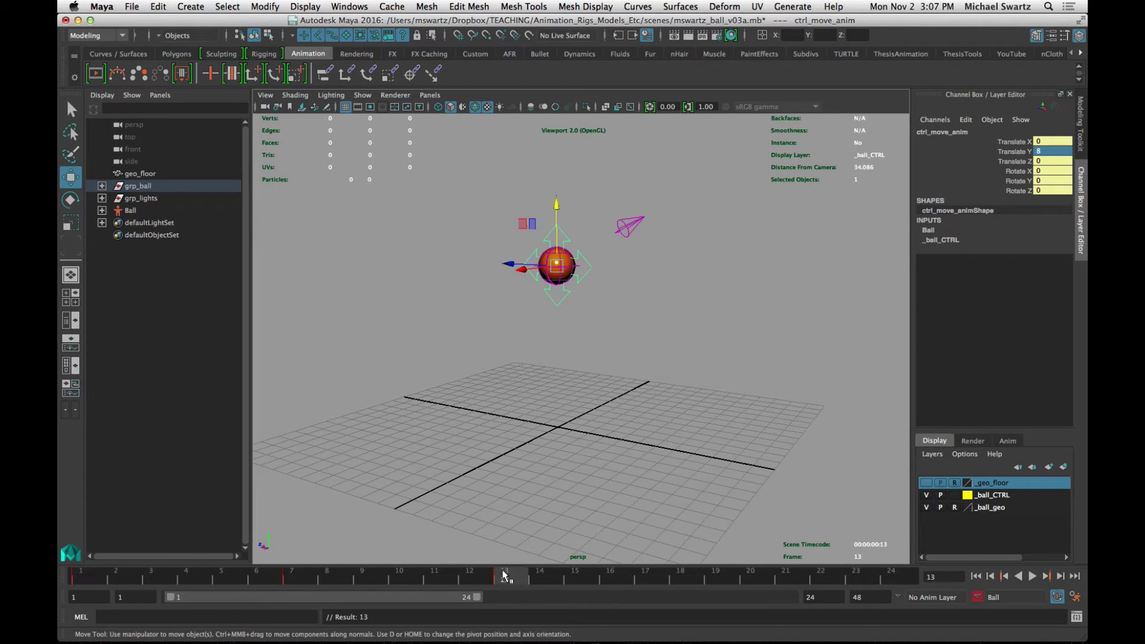
pyautogui.click(78, 578)
pyautogui.hotkey('alt', 'v')
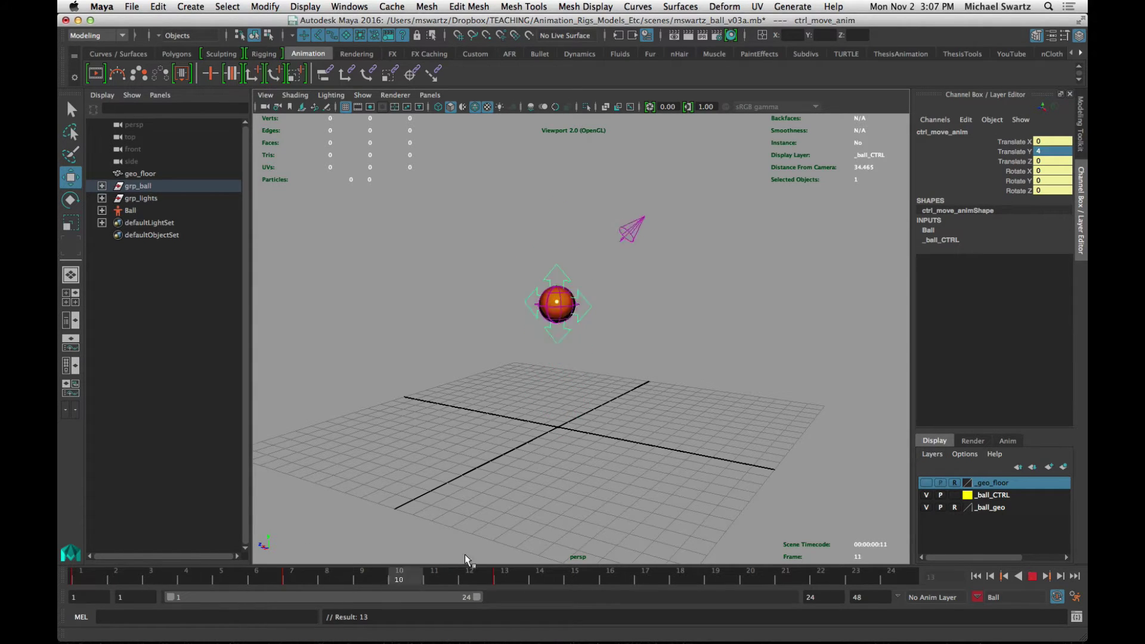
pyautogui.click(84, 574)
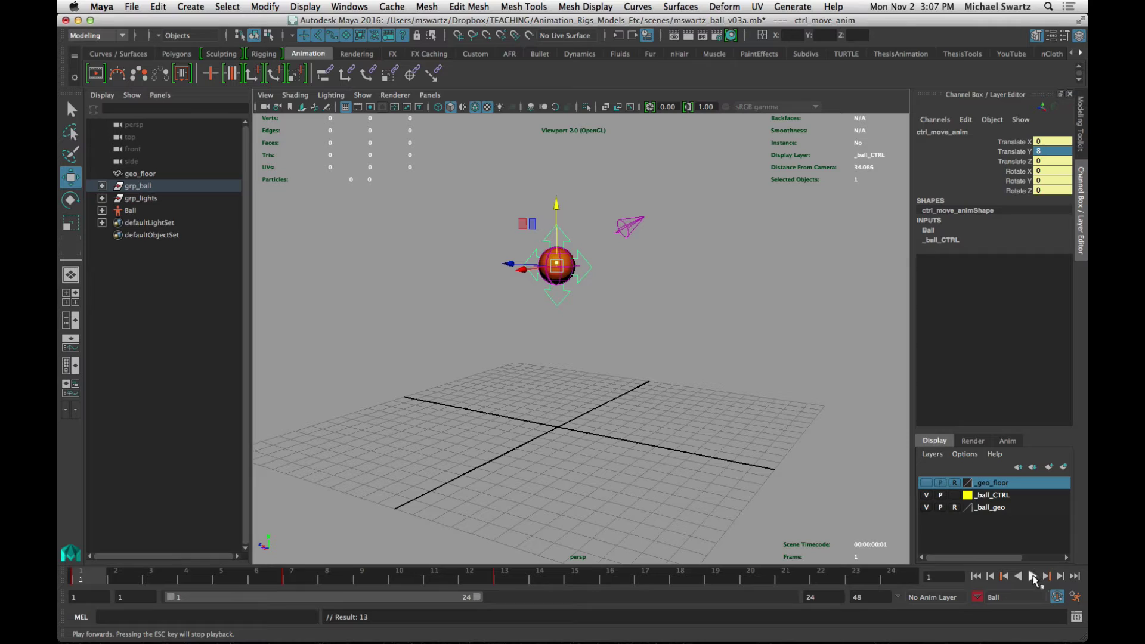
pyautogui.click(1034, 576)
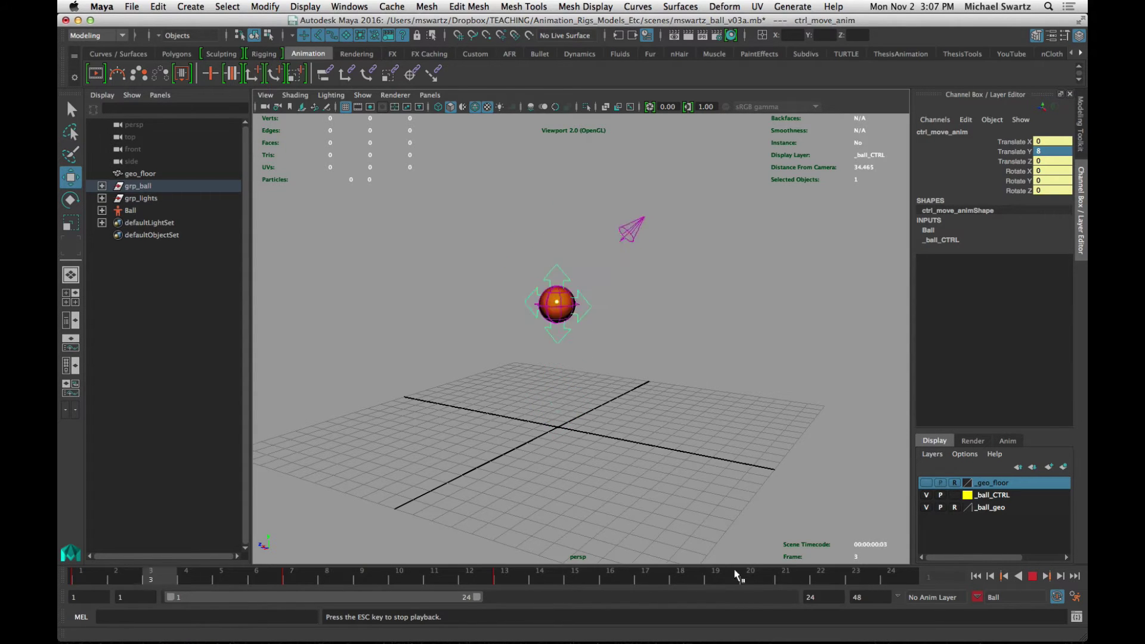
pyautogui.click(1037, 574)
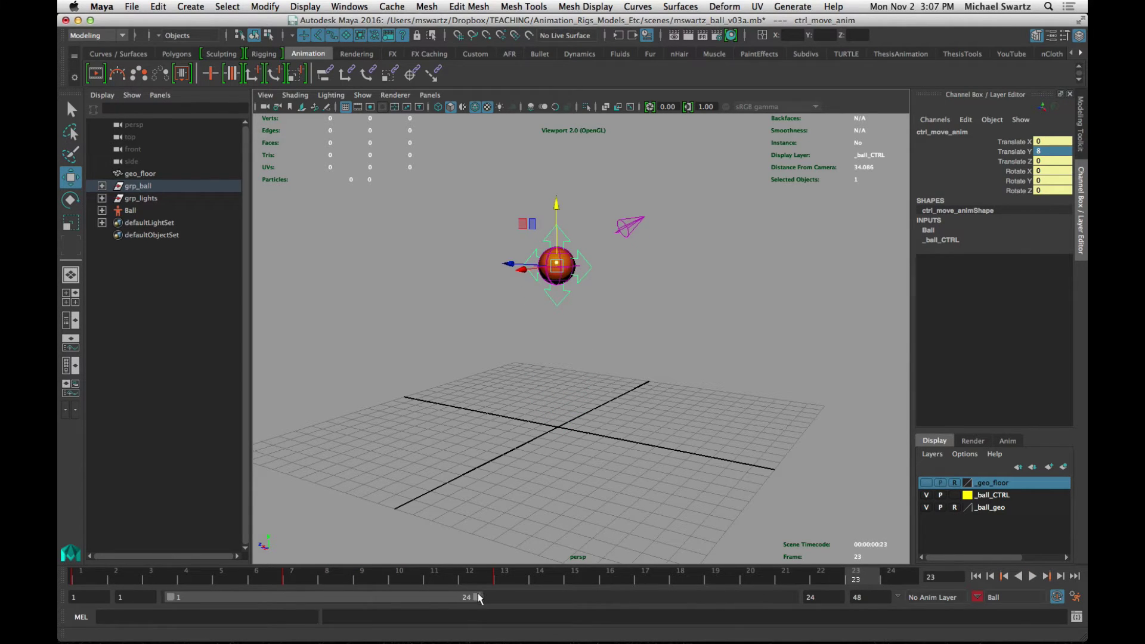
# - Shorten the playback range to end at frame 13 and play the looping bounce from frame 1
pyautogui.moveTo(478, 595); pyautogui.dragTo(330, 605)
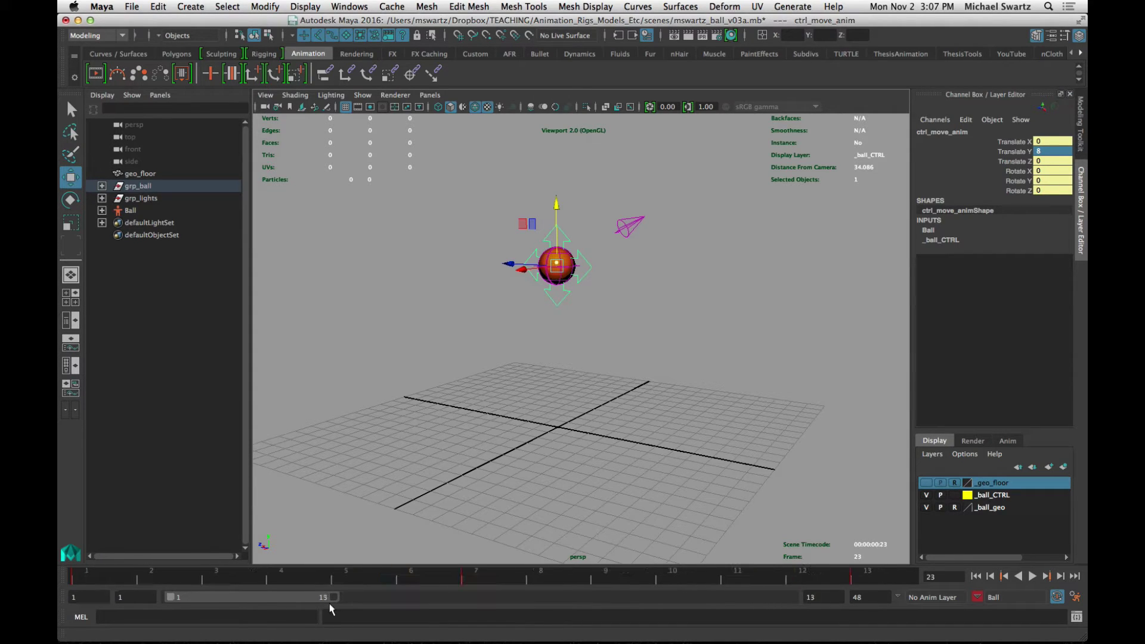
pyautogui.click(977, 577)
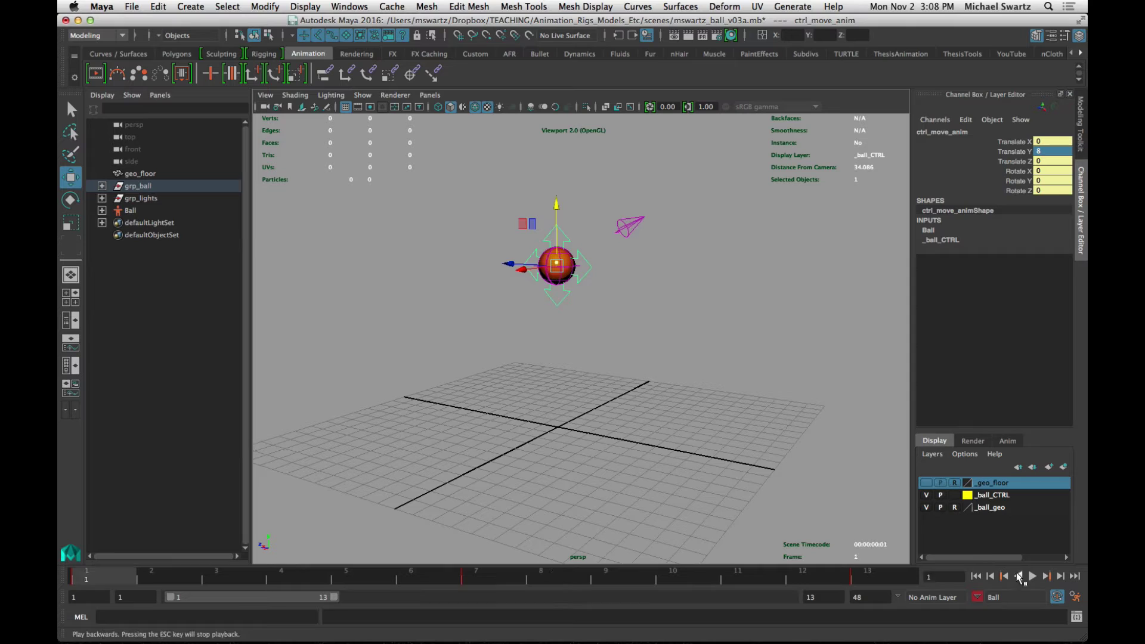
pyautogui.click(1033, 576)
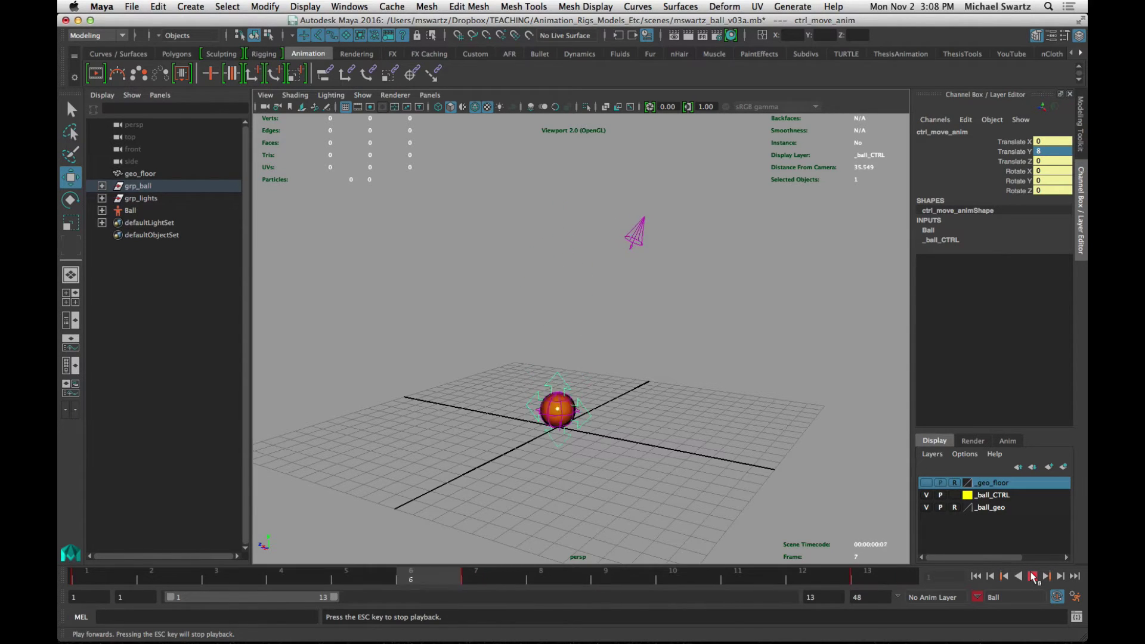
pyautogui.click(1032, 577)
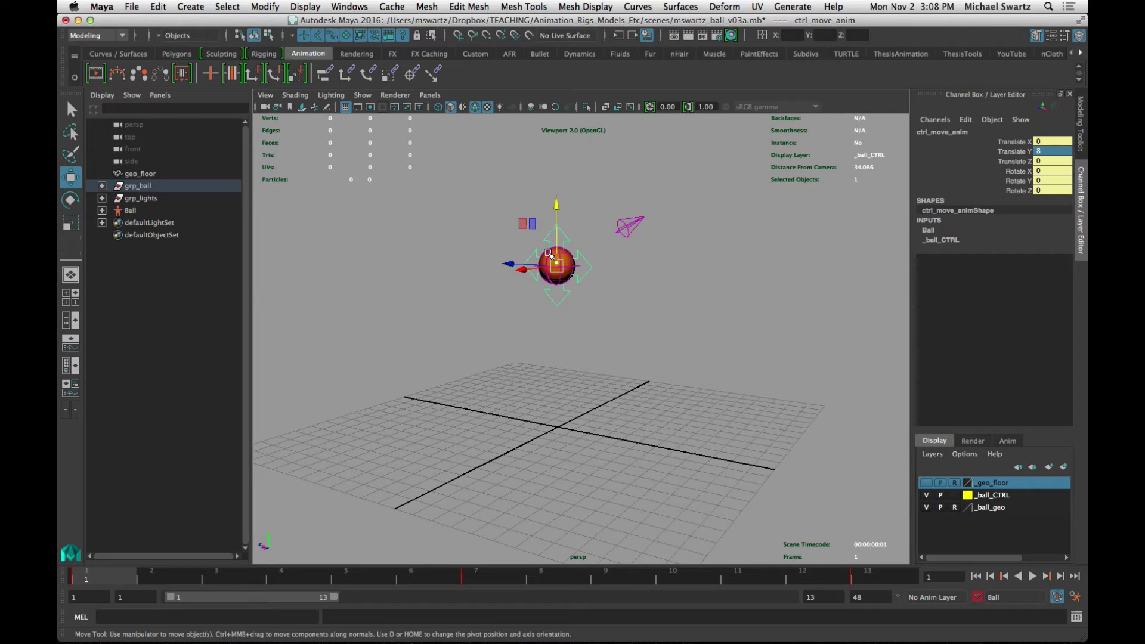
pyautogui.keyDown('alt'); pyautogui.moveTo(539, 361); pyautogui.dragTo(600, 357); pyautogui.keyUp('alt')
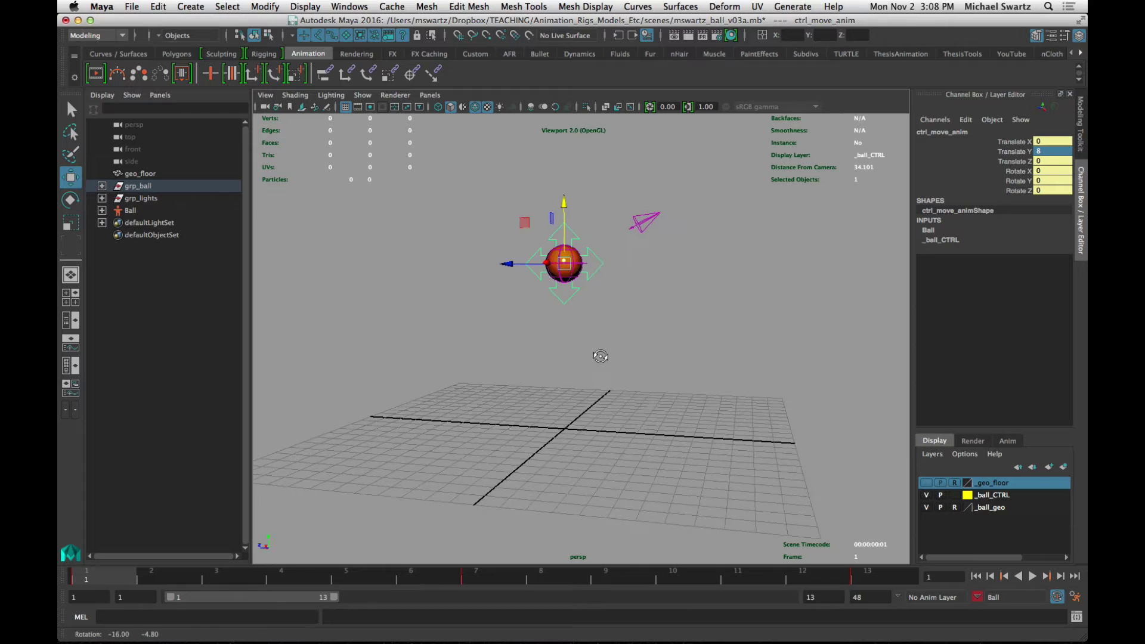
# - Examine the raised ball and its move control at frame 1 from several angles and distances
pyautogui.keyDown('alt'); pyautogui.moveTo(600, 356); pyautogui.dragTo(643, 362, button='right'); pyautogui.keyUp('alt')
pyautogui.keyDown('alt'); pyautogui.moveTo(630, 361); pyautogui.dragTo(569, 369, button='middle'); pyautogui.keyUp('alt')
pyautogui.keyDown('alt'); pyautogui.moveTo(582, 368); pyautogui.dragTo(619, 363); pyautogui.keyUp('alt')
pyautogui.keyDown('alt'); pyautogui.moveTo(583, 373); pyautogui.dragTo(645, 349, button='middle'); pyautogui.keyUp('alt')
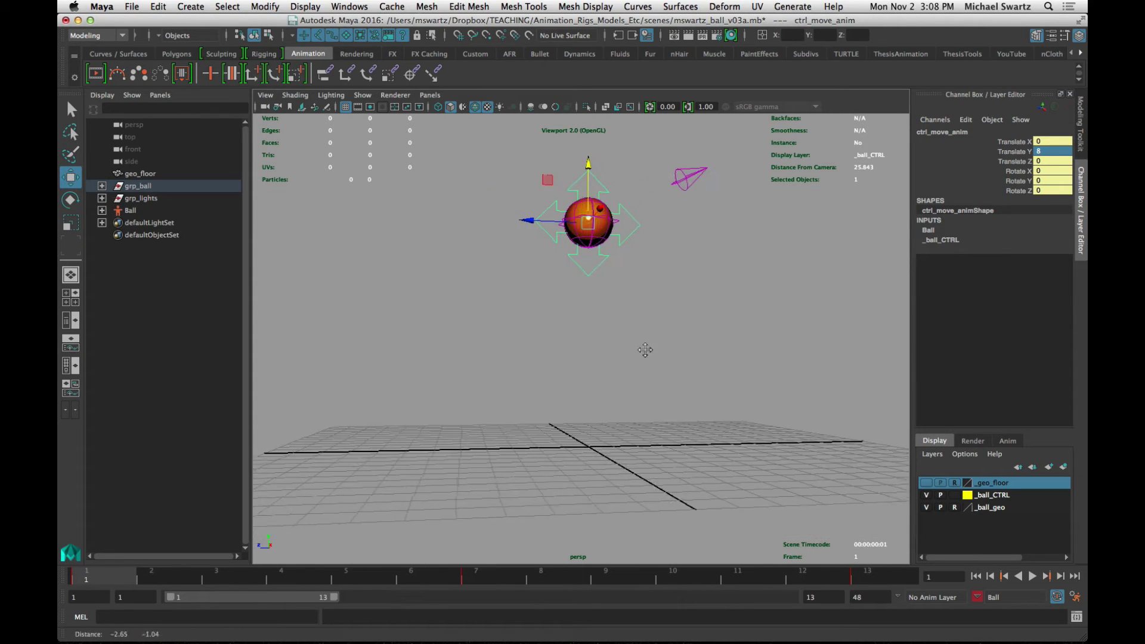
pyautogui.keyDown('alt'); pyautogui.moveTo(645, 350); pyautogui.dragTo(619, 358); pyautogui.keyUp('alt')
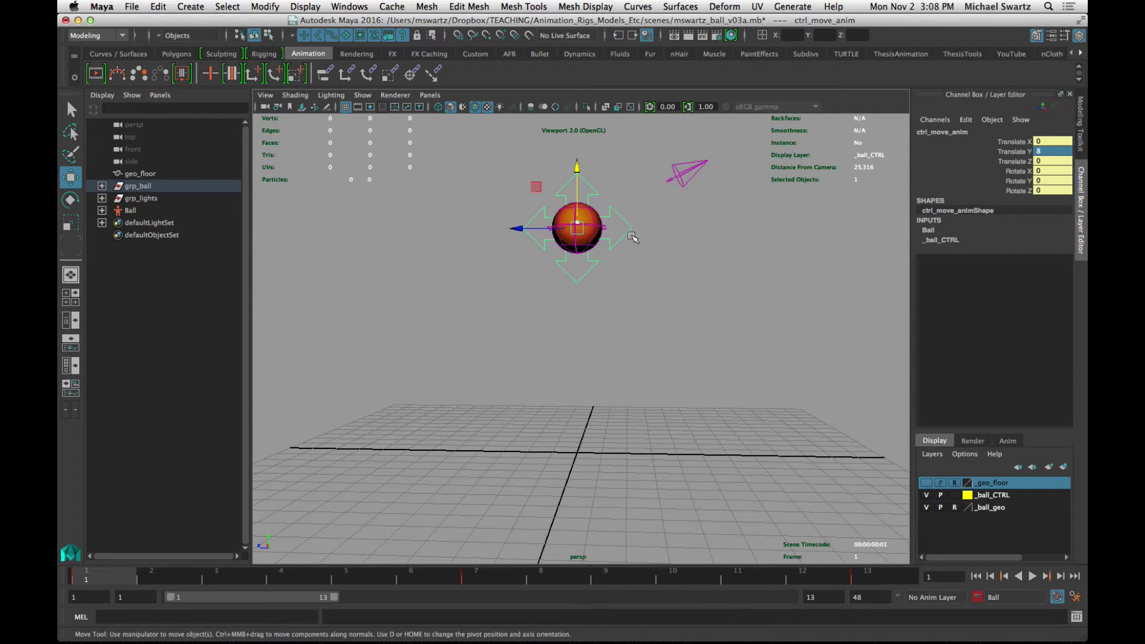
pyautogui.keyDown('alt'); pyautogui.moveTo(670, 302); pyautogui.dragTo(631, 330); pyautogui.keyUp('alt')
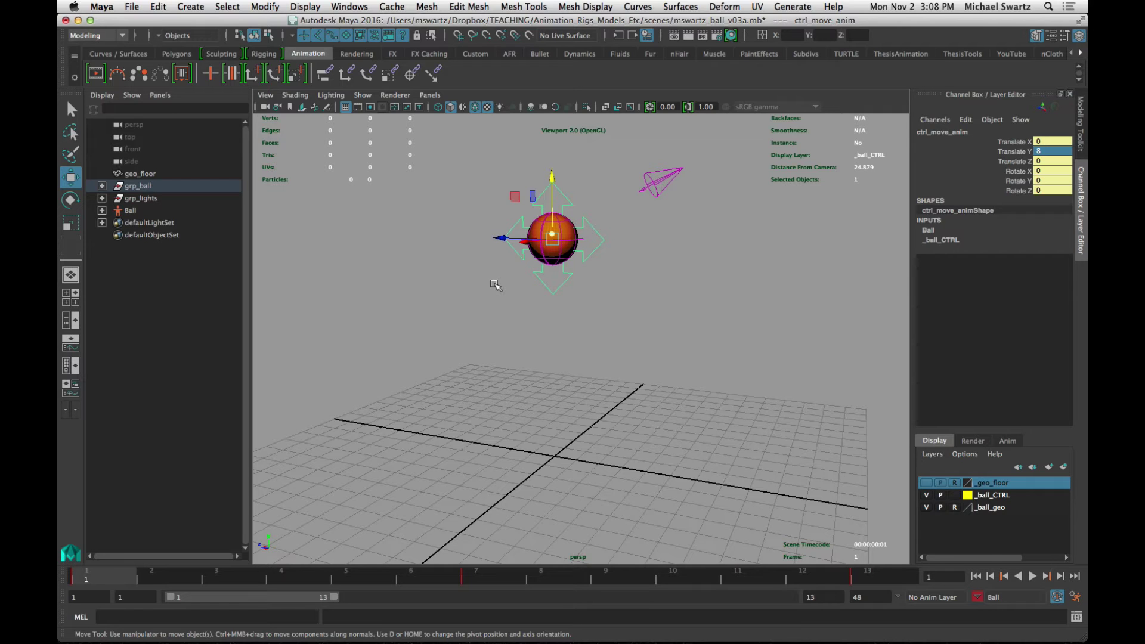
pyautogui.keyDown('alt'); pyautogui.moveTo(598, 423); pyautogui.dragTo(512, 419); pyautogui.keyUp('alt')
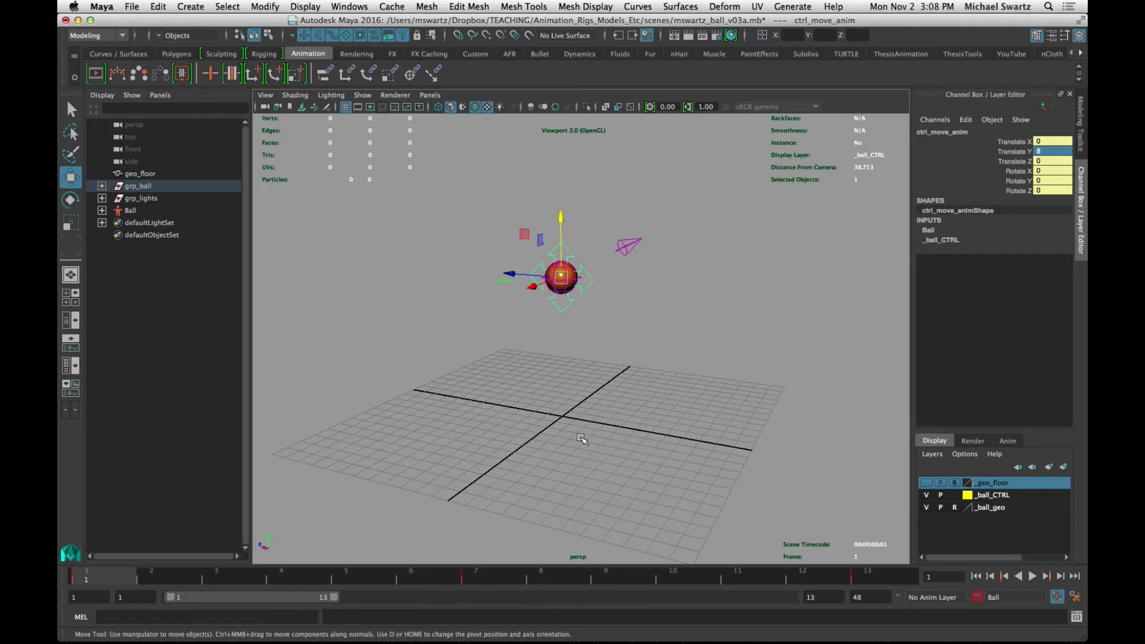
pyautogui.keyDown('alt'); pyautogui.moveTo(410, 214); pyautogui.dragTo(511, 289, button='right'); pyautogui.keyUp('alt')
pyautogui.keyDown('alt'); pyautogui.moveTo(511, 289); pyautogui.dragTo(491, 283); pyautogui.keyUp('alt')
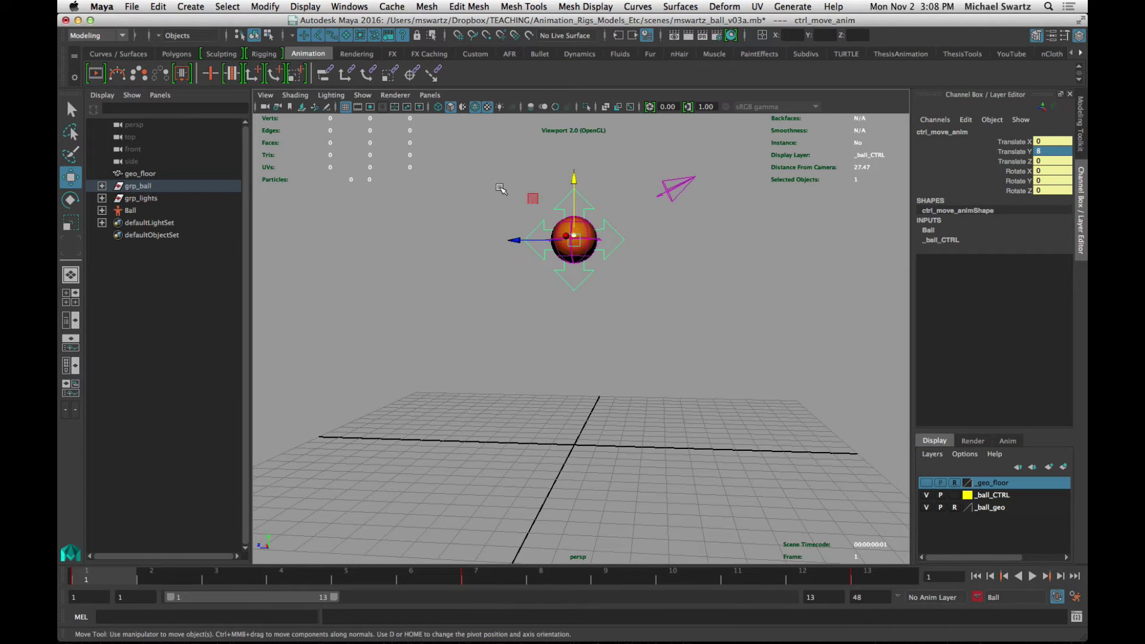
# - Expand the grp_ball hierarchy, select the ball geometry inside grp_ball_rotate and turn on ghosting for it
pyautogui.click(695, 303)
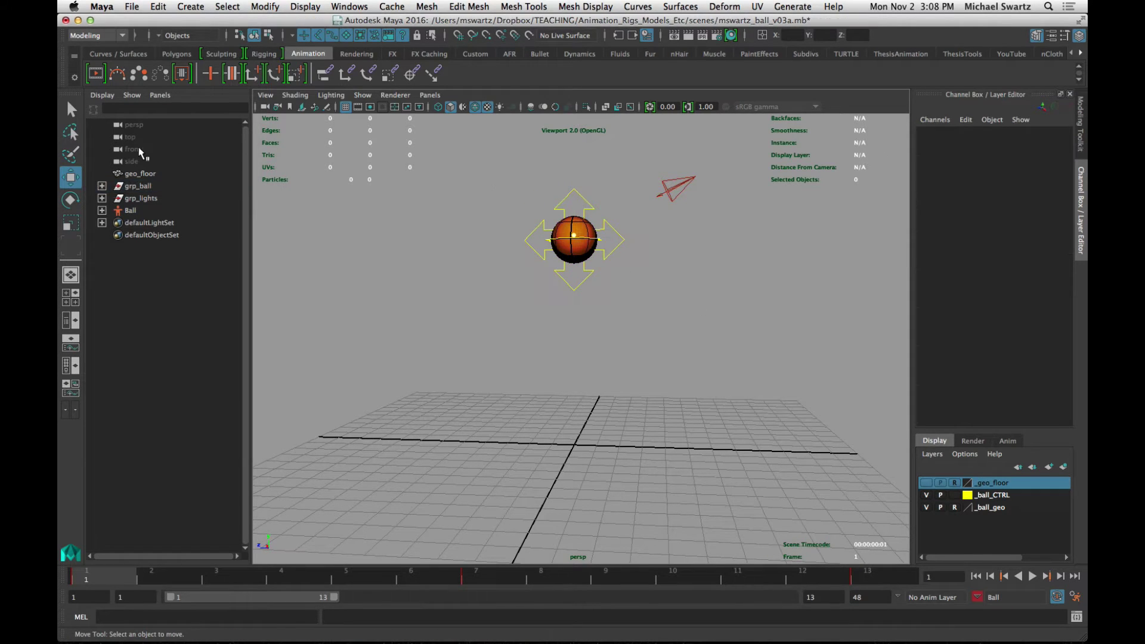
pyautogui.click(102, 186)
pyautogui.click(113, 198)
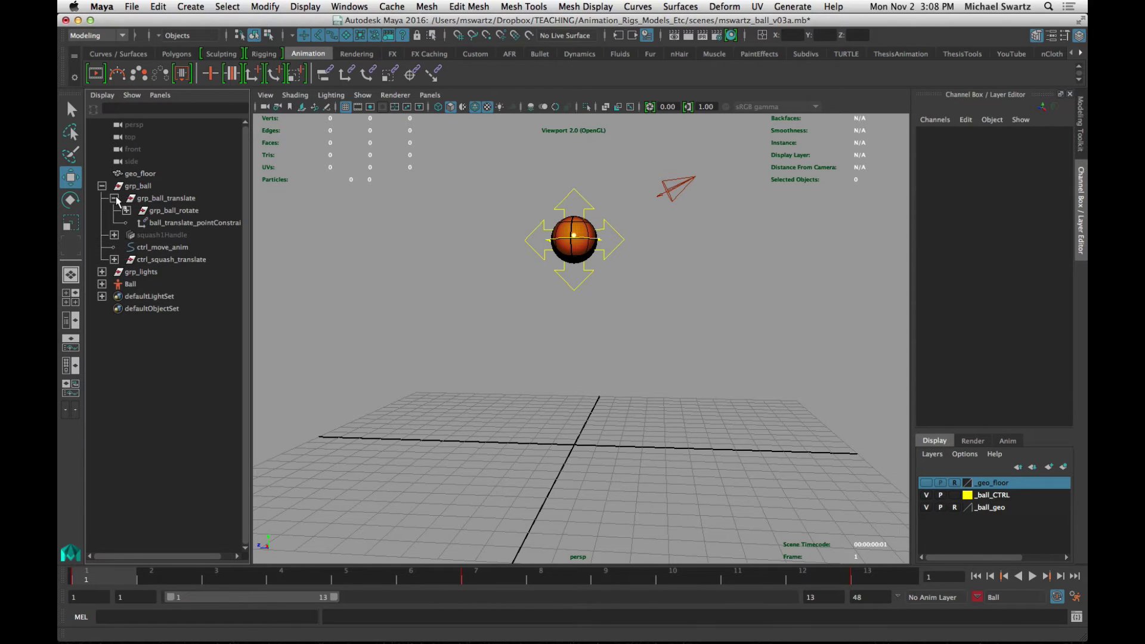
pyautogui.click(127, 211)
pyautogui.click(164, 223)
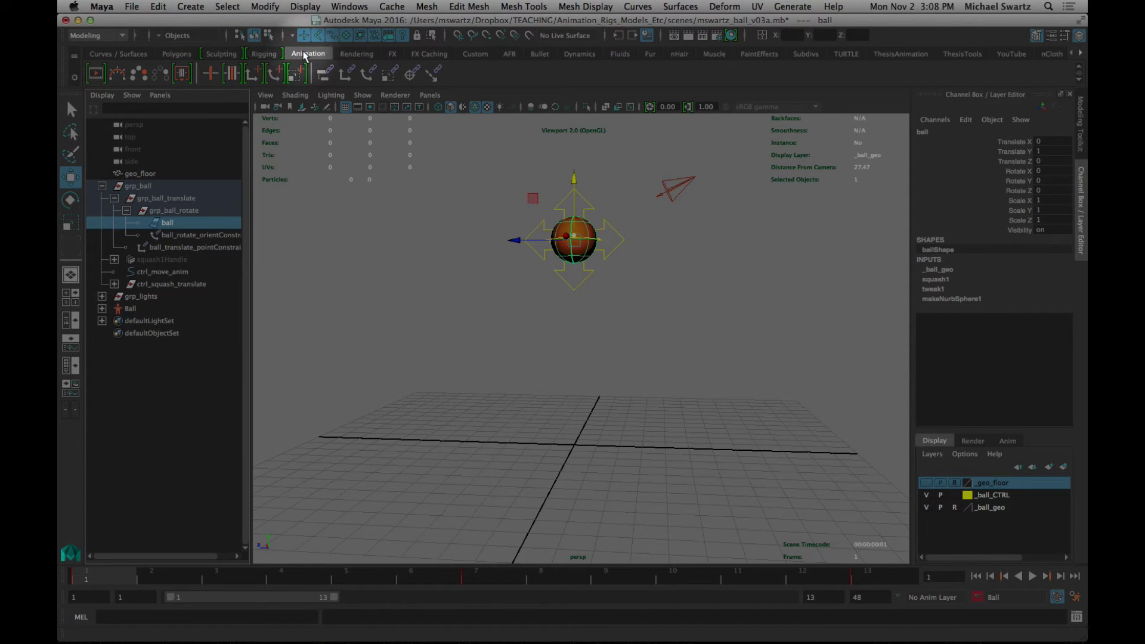
pyautogui.click(139, 74)
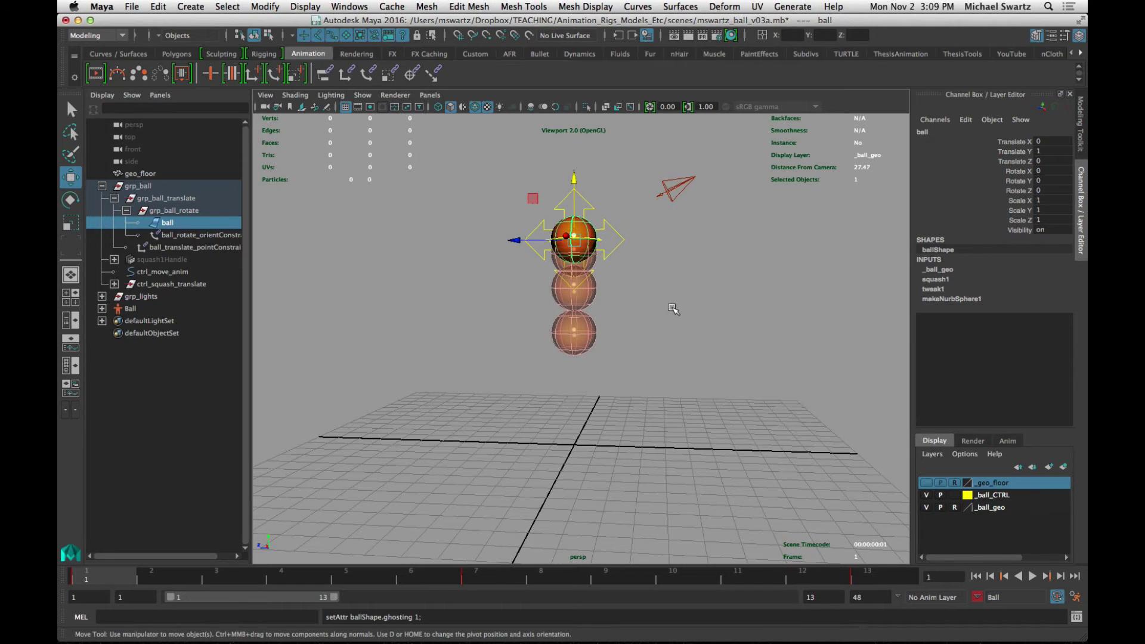
# - Inspect the ball's ghosted positions up close and briefly play the animation with ghosting on
pyautogui.keyDown('alt'); pyautogui.moveTo(673, 309); pyautogui.dragTo(621, 363); pyautogui.keyUp('alt')
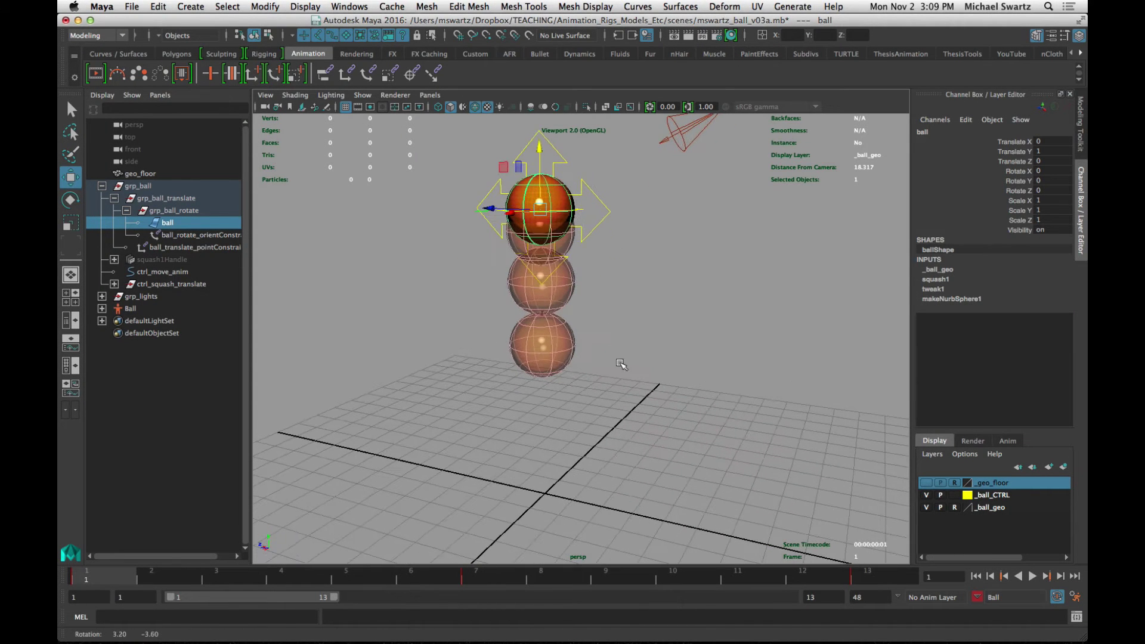
pyautogui.hotkey('alt', 'v')
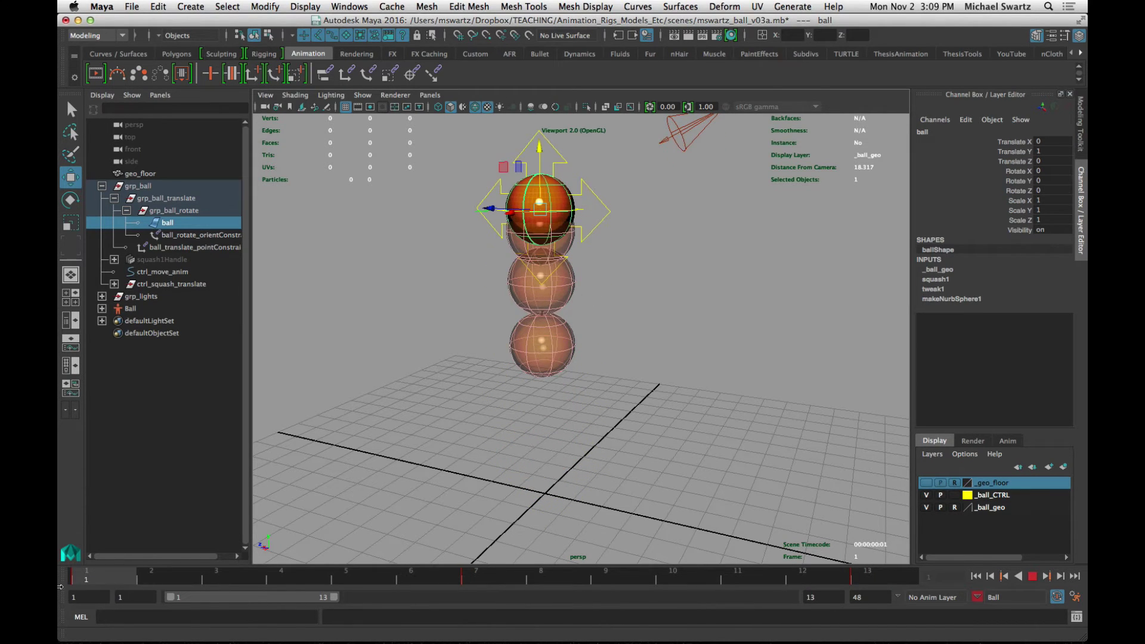
pyautogui.hotkey('alt', 'v')
pyautogui.keyDown('alt'); pyautogui.moveTo(556, 398); pyautogui.dragTo(574, 389); pyautogui.keyUp('alt')
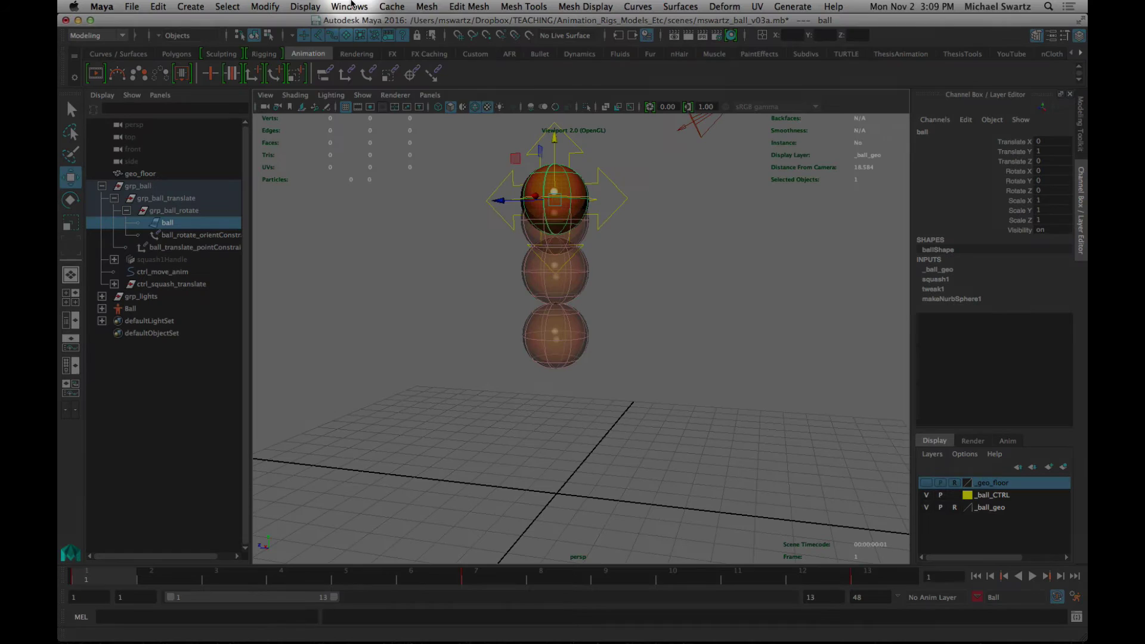
# - Open the Graph Editor in its own window and close it
pyautogui.click(349, 6)
pyautogui.click(357, 39)
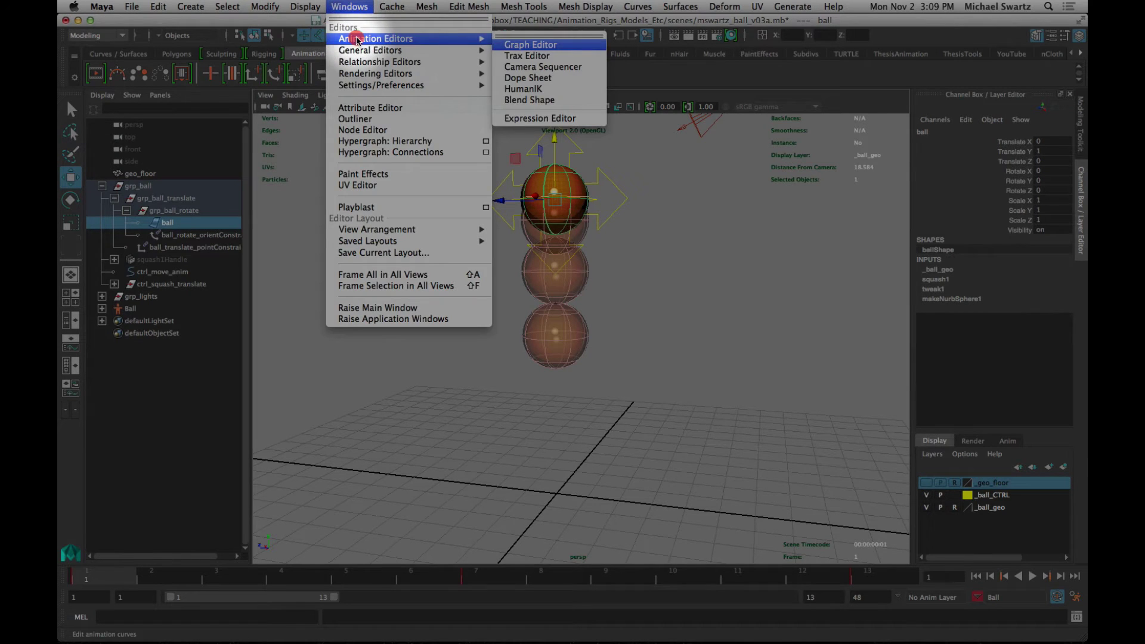
pyautogui.click(575, 44)
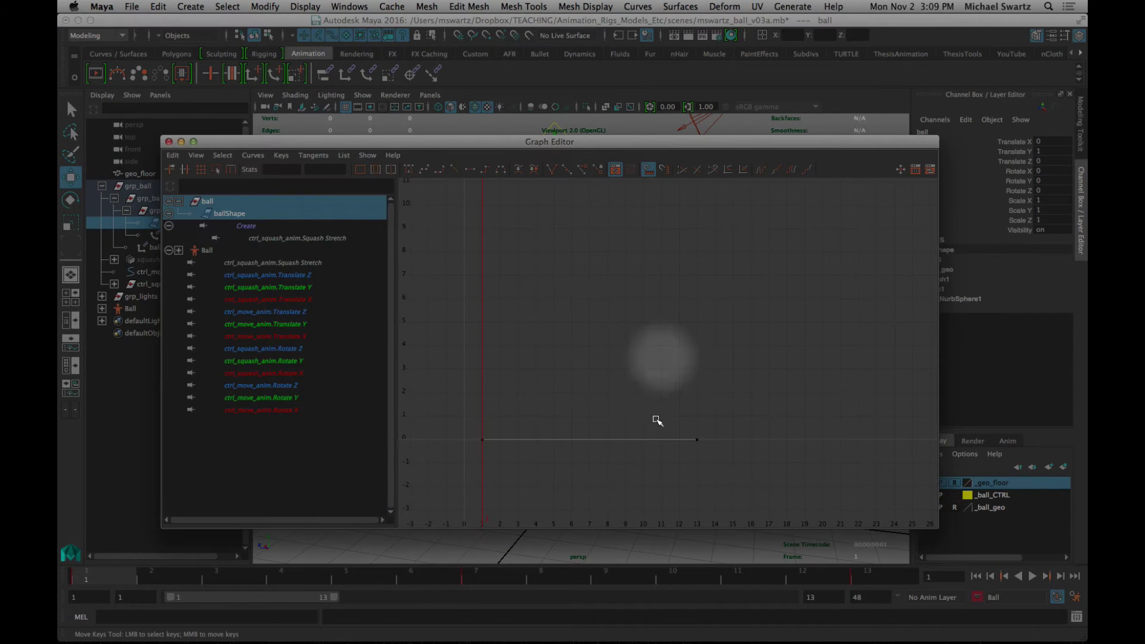
pyautogui.click(169, 142)
# - Replace the perspective view with the Graph Editor inside the viewport panel
pyautogui.click(431, 96)
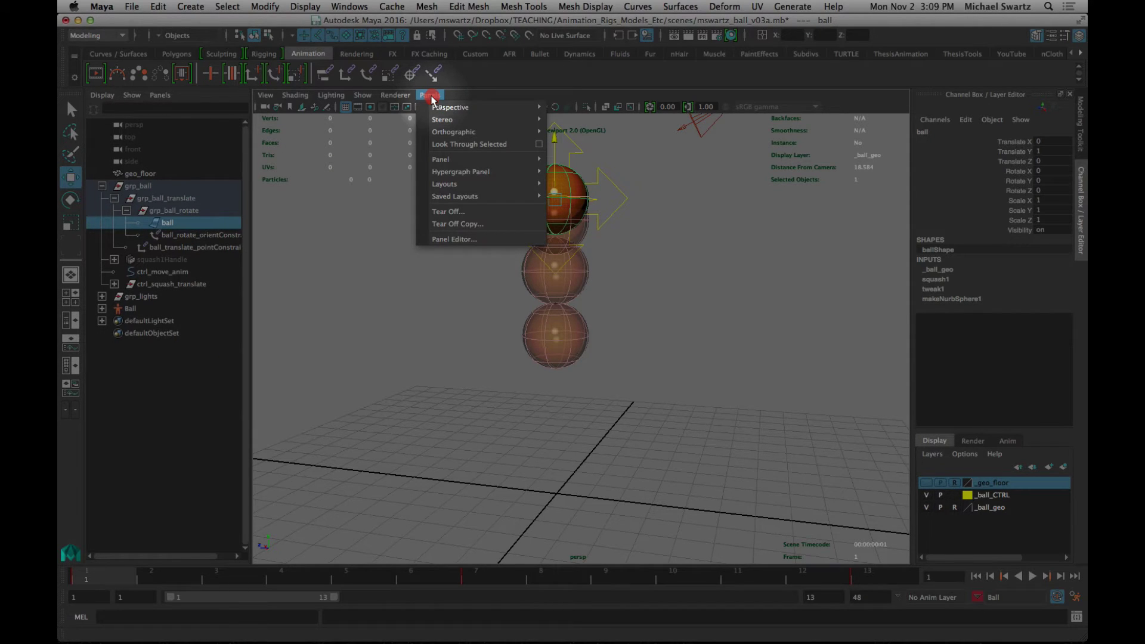
pyautogui.moveTo(441, 160)
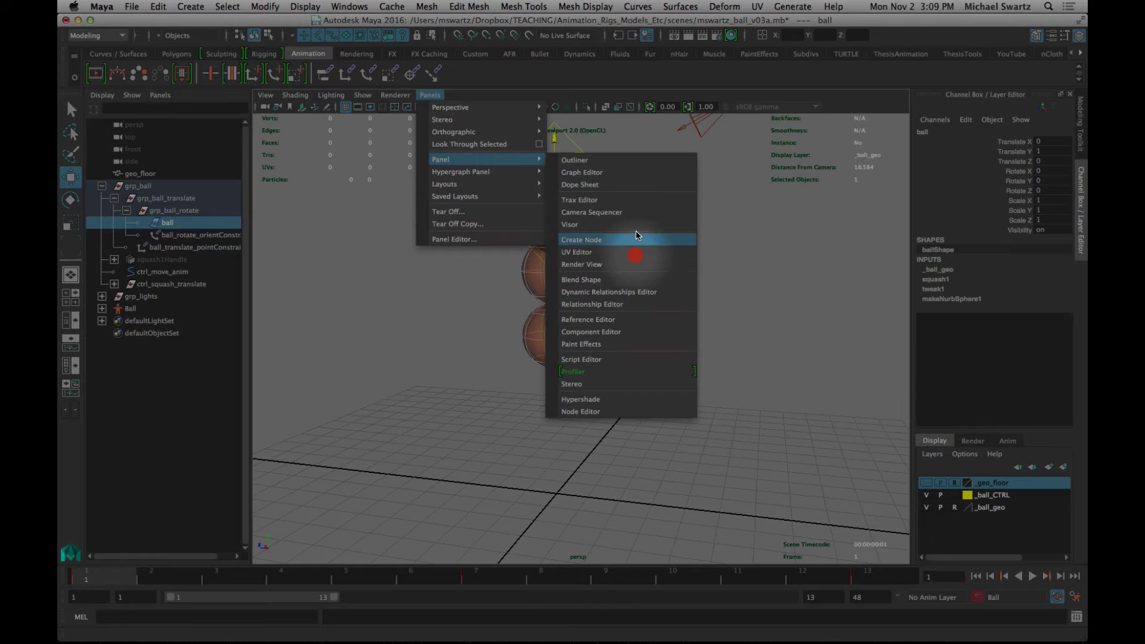
pyautogui.click(612, 172)
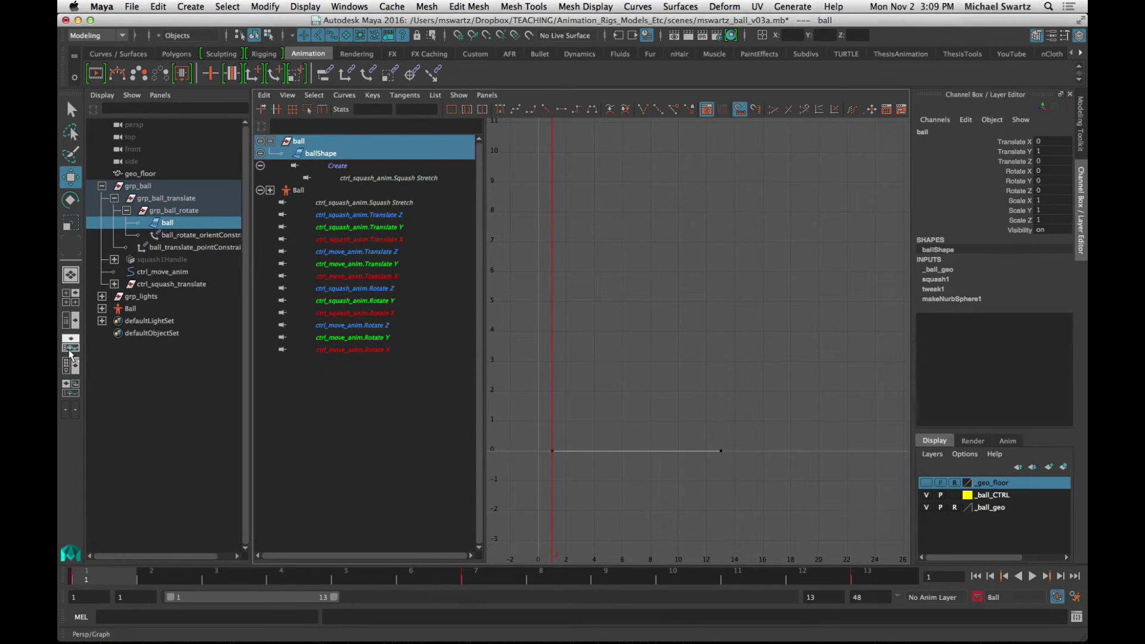
# - Switch to the Persp/Graph layout and reframe the perspective view so the whole ball and its ghosts fit
pyautogui.click(71, 350)
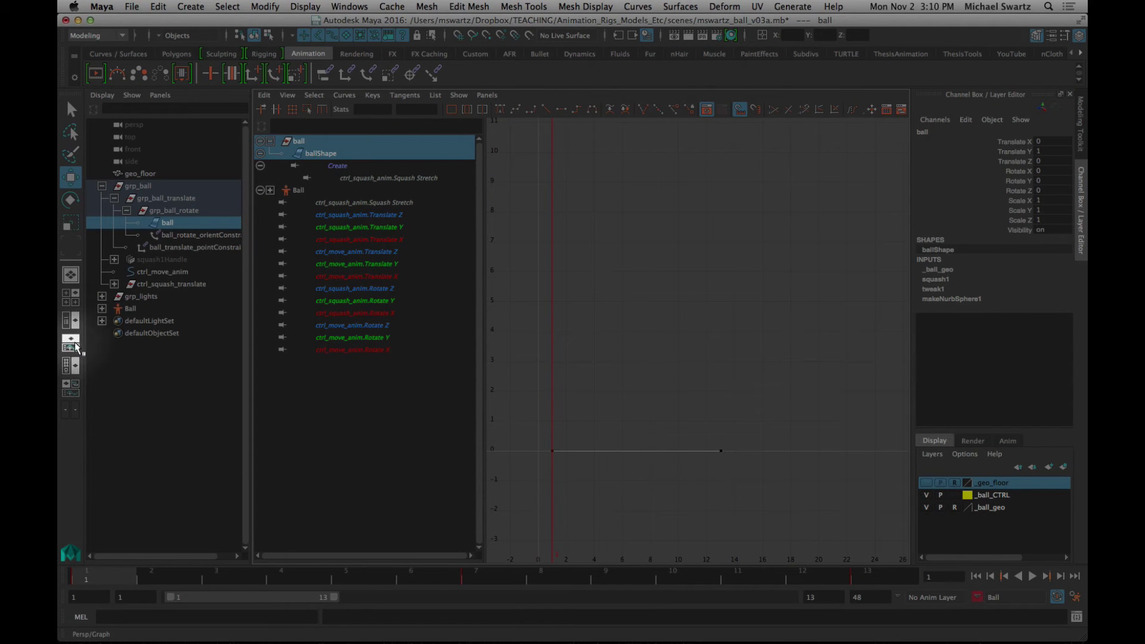
pyautogui.click(73, 346)
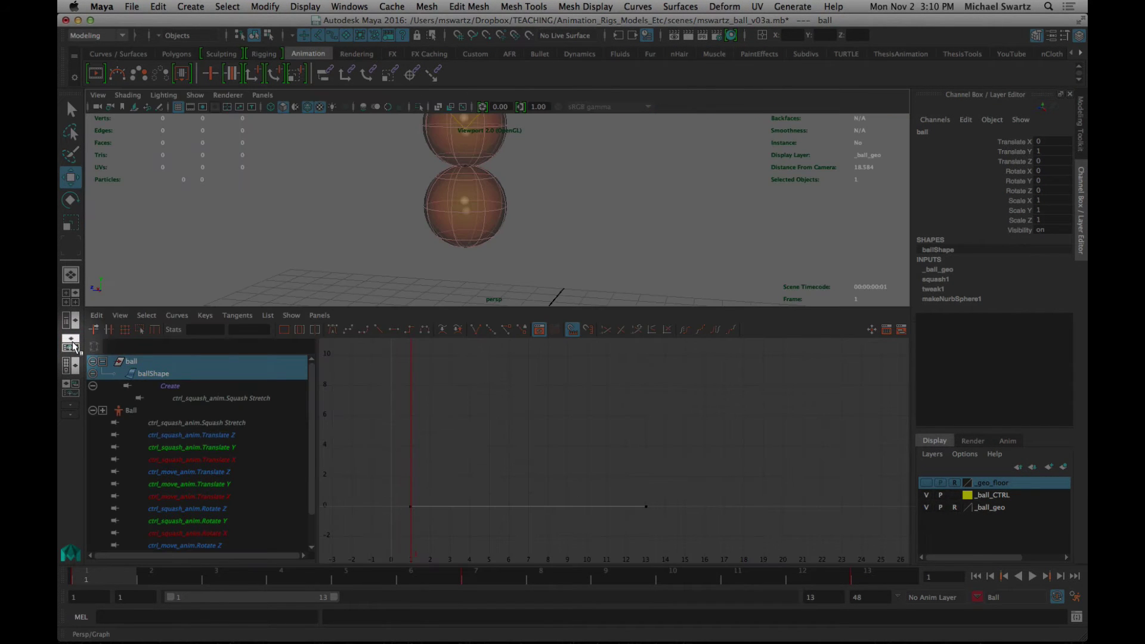
pyautogui.keyDown('alt'); pyautogui.moveTo(565, 197); pyautogui.dragTo(422, 220, button='right'); pyautogui.keyUp('alt')
pyautogui.keyDown('alt'); pyautogui.moveTo(529, 239); pyautogui.dragTo(509, 245); pyautogui.keyUp('alt')
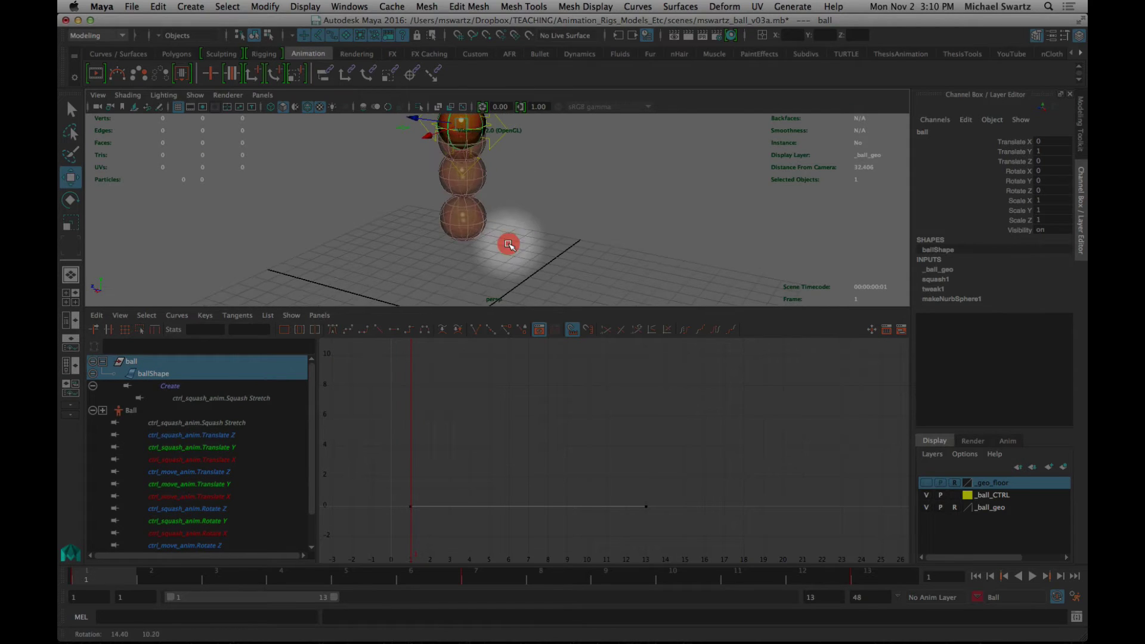
pyautogui.keyDown('alt'); pyautogui.moveTo(506, 242); pyautogui.dragTo(402, 227, button='right'); pyautogui.keyUp('alt')
pyautogui.keyDown('alt'); pyautogui.moveTo(401, 228); pyautogui.dragTo(457, 270); pyautogui.keyUp('alt')
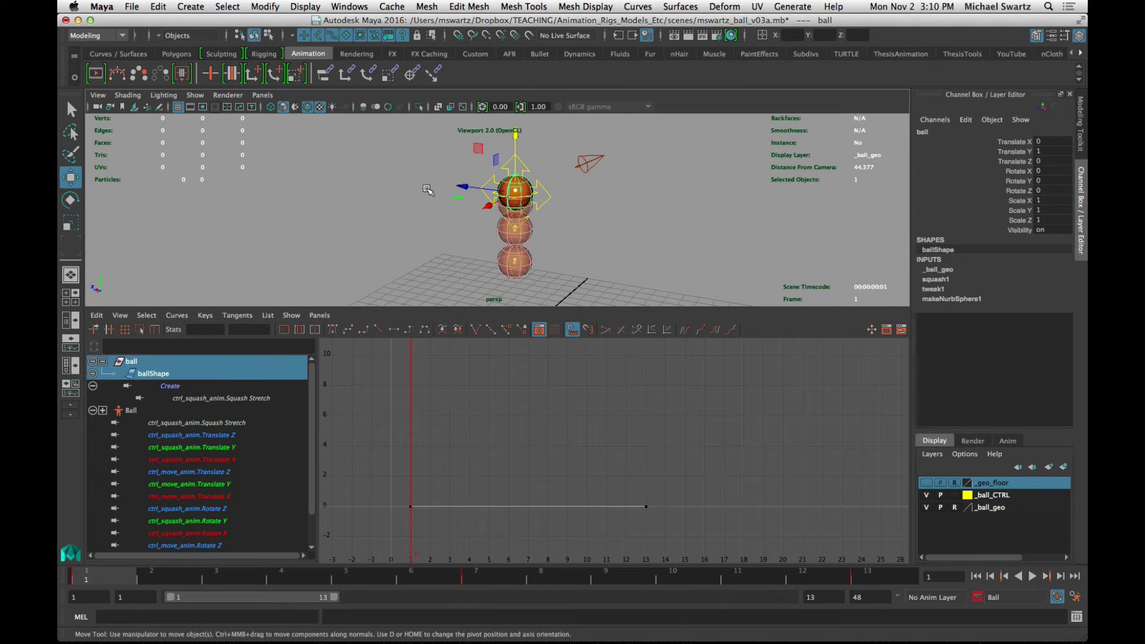
# - Turn off ghosting for the ball geometry and select the ctrl_move_anim control in the perspective view
pyautogui.click(165, 75)
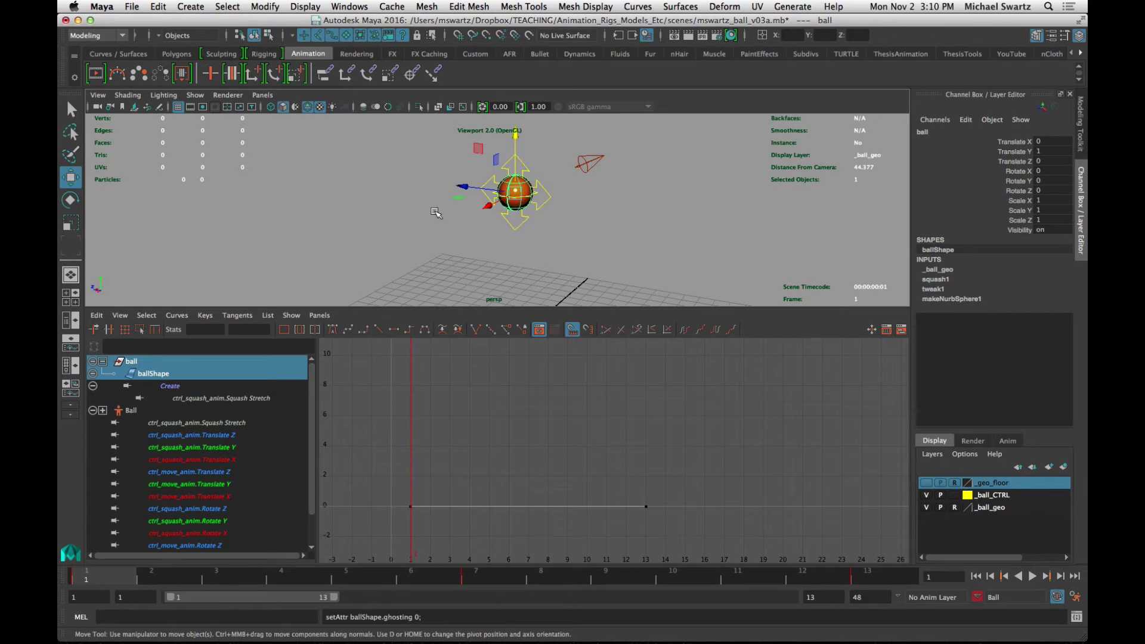
pyautogui.click(302, 237)
pyautogui.moveTo(508, 217); pyautogui.dragTo(543, 240)
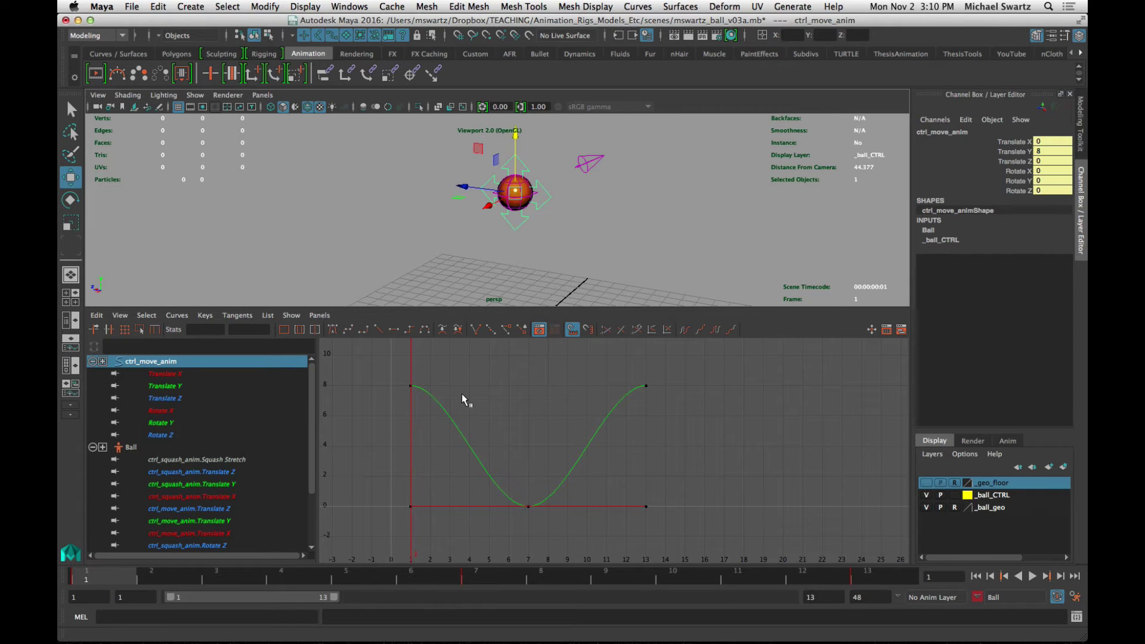
# - Review the move control's Translate X, Y and Z curves one by one and leave only Translate Y displayed
pyautogui.click(164, 386)
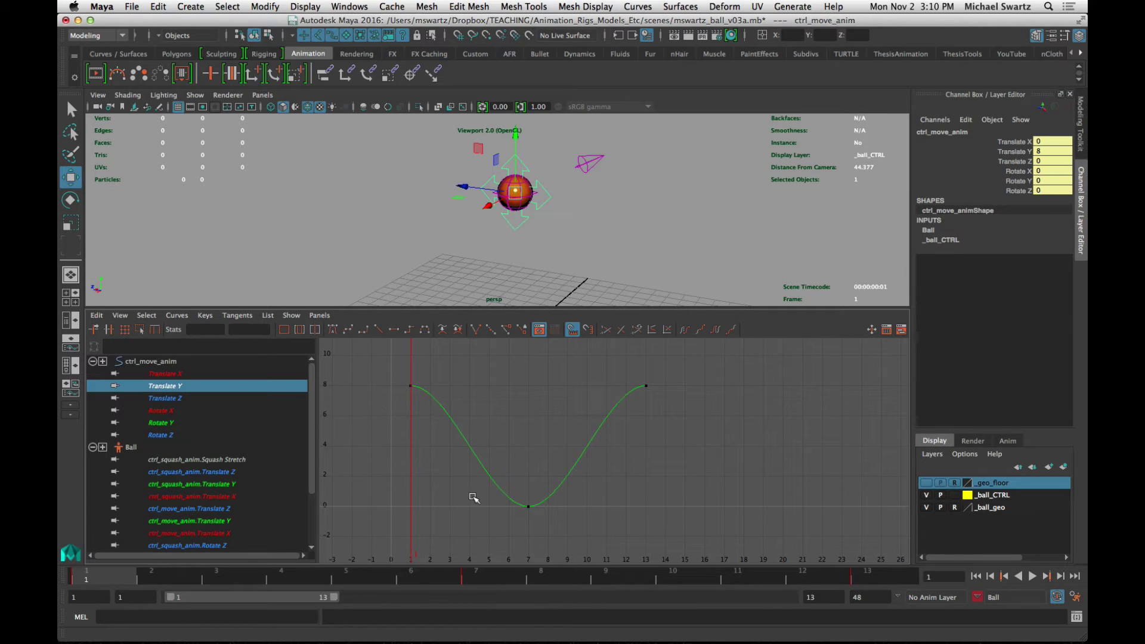
pyautogui.click(163, 375)
pyautogui.click(162, 383)
pyautogui.click(173, 398)
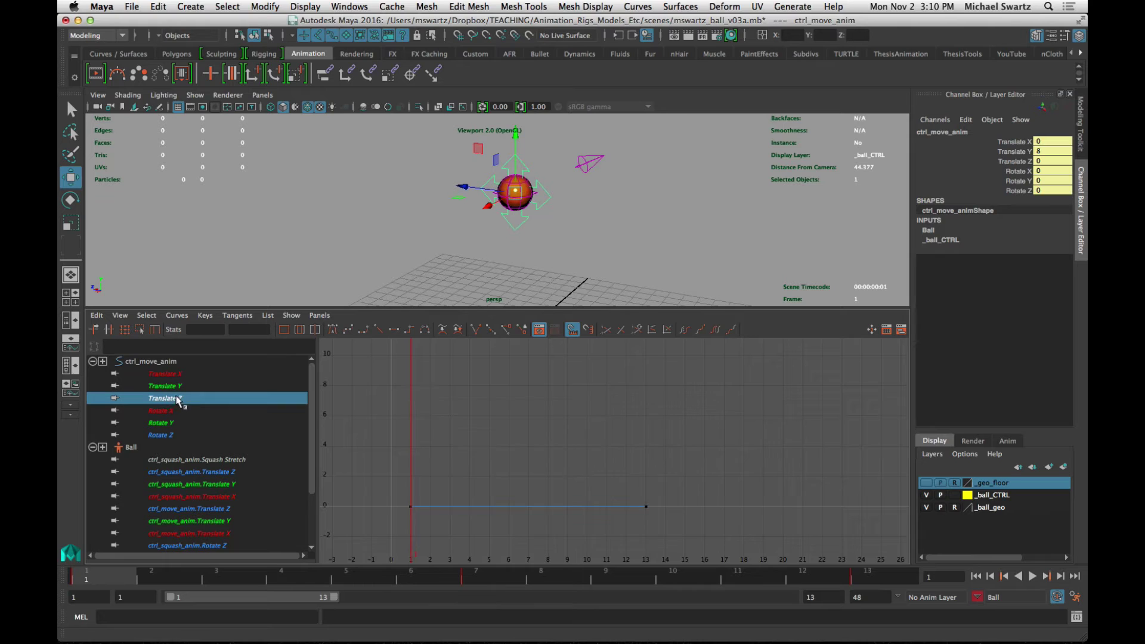
pyautogui.click(177, 386)
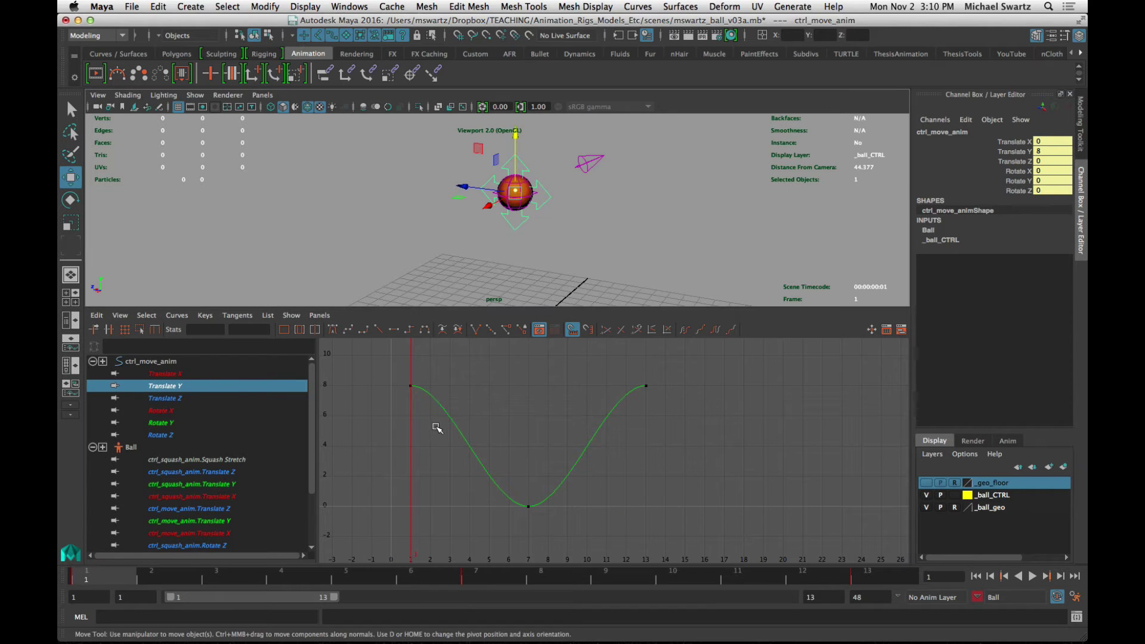
# - Scrub from frame 1 to frame 7 in the Graph Editor and frame the ball at its ground contact
pyautogui.press('k')
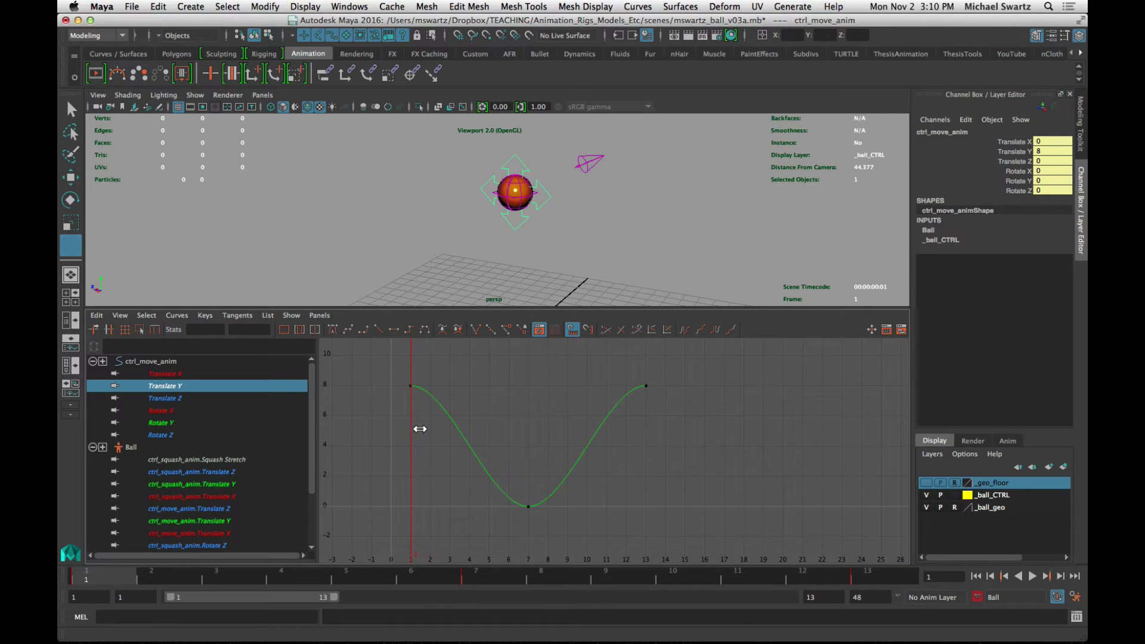
pyautogui.moveTo(420, 429); pyautogui.dragTo(527, 430)
pyautogui.press('w')
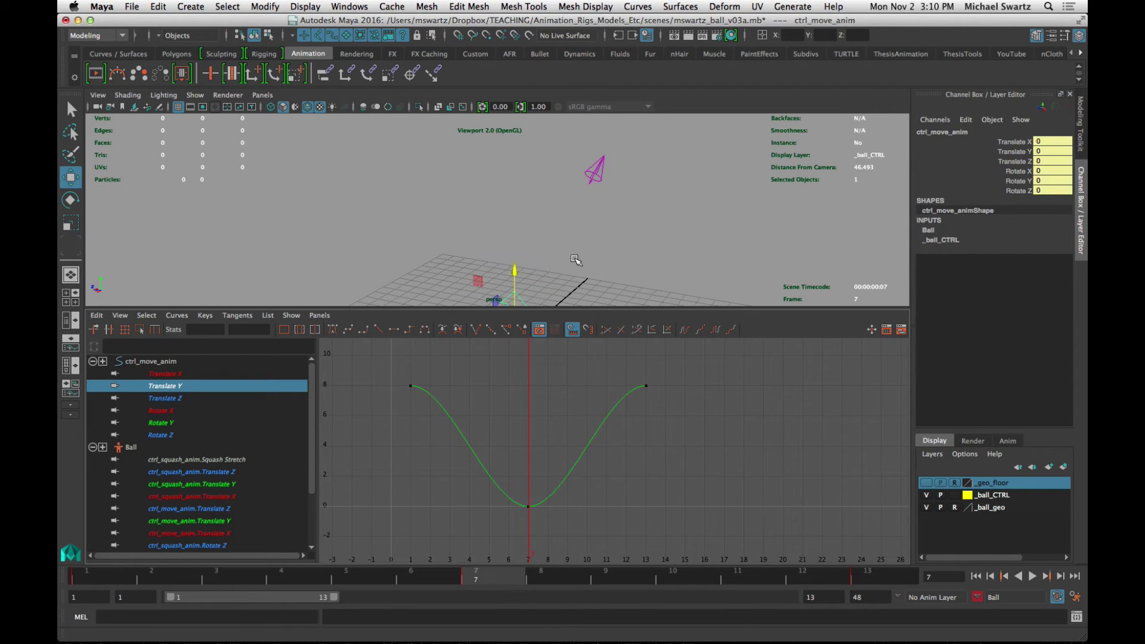
pyautogui.press('f')
pyautogui.keyDown('alt'); pyautogui.moveTo(576, 260); pyautogui.dragTo(510, 266); pyautogui.keyUp('alt')
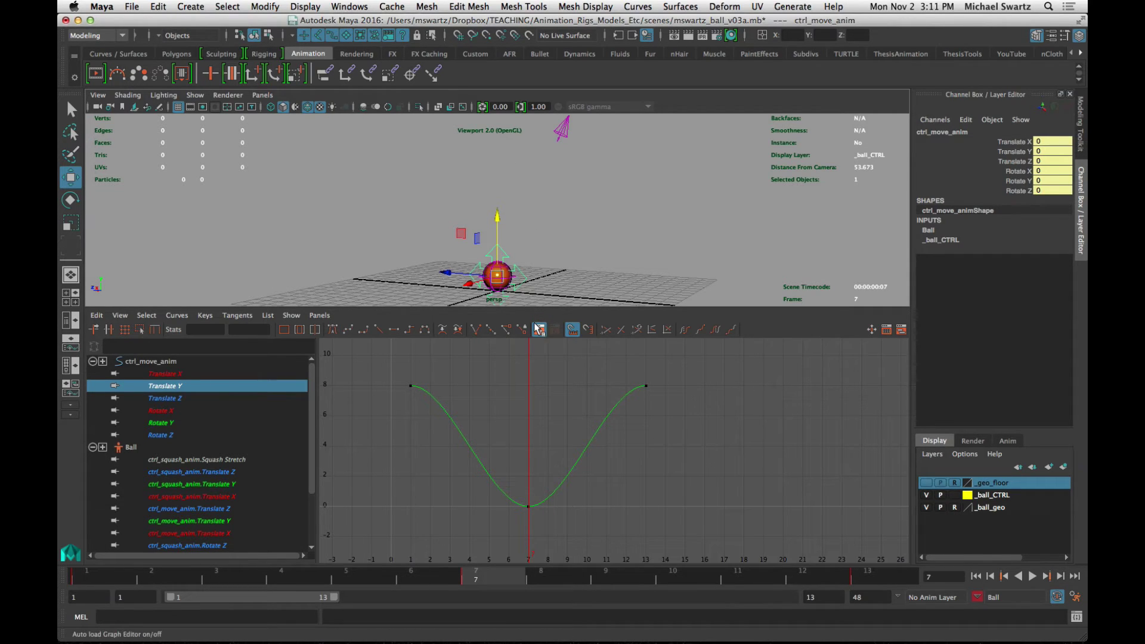
# - Scrub back to frame 1 and on to frame 3, comparing the ball's height with the Translate Y curve
pyautogui.press('k')
pyautogui.middleClick(412, 408)
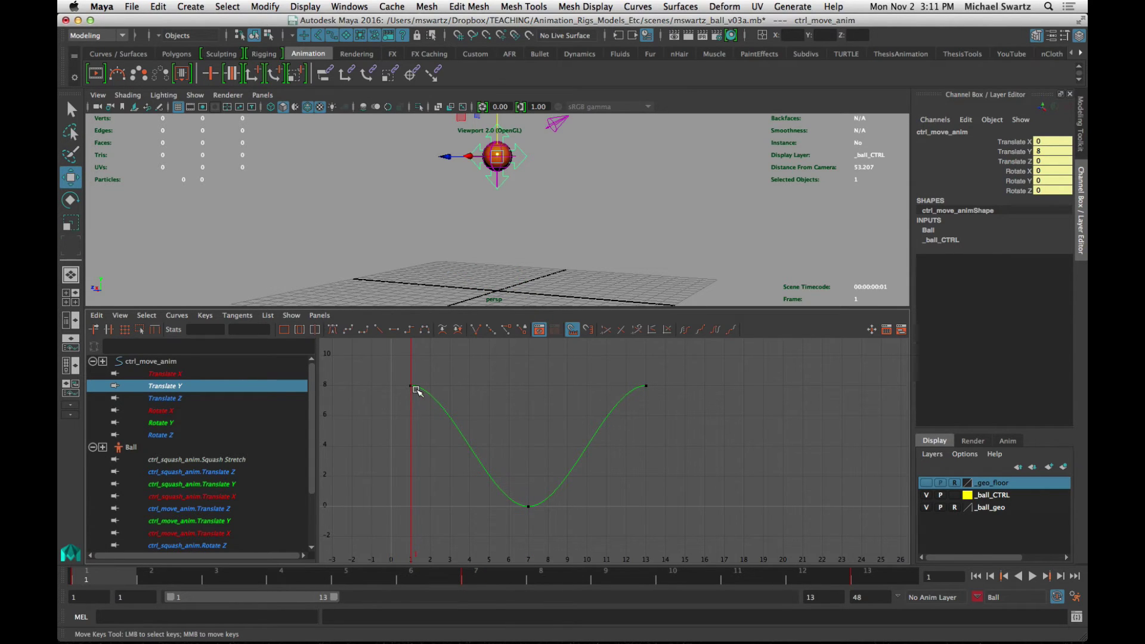
pyautogui.press('k')
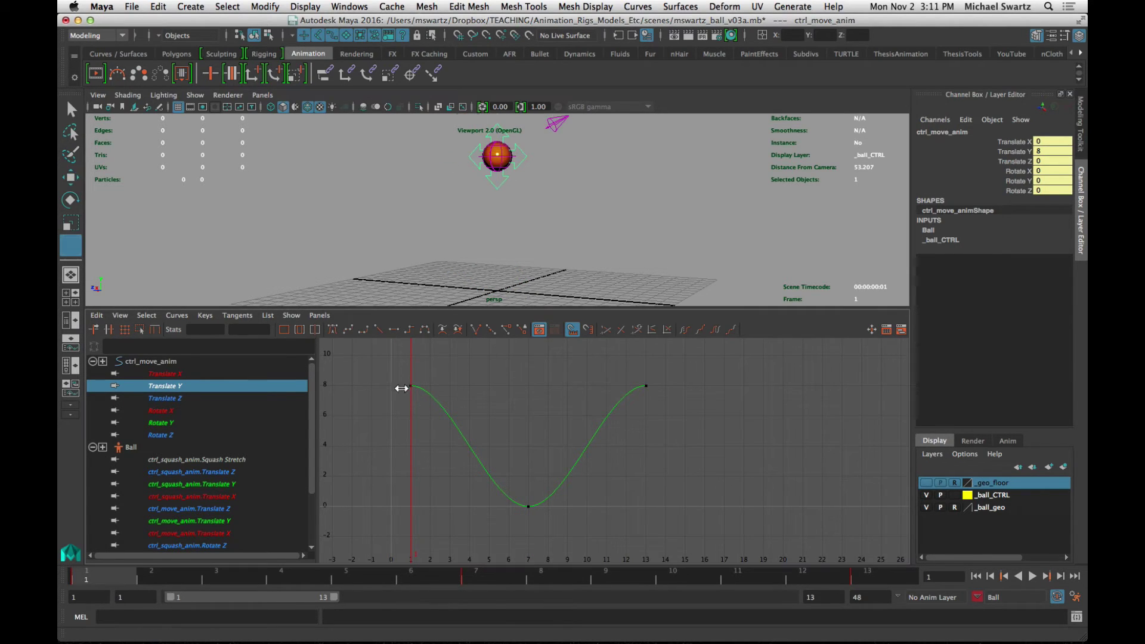
pyautogui.press('w')
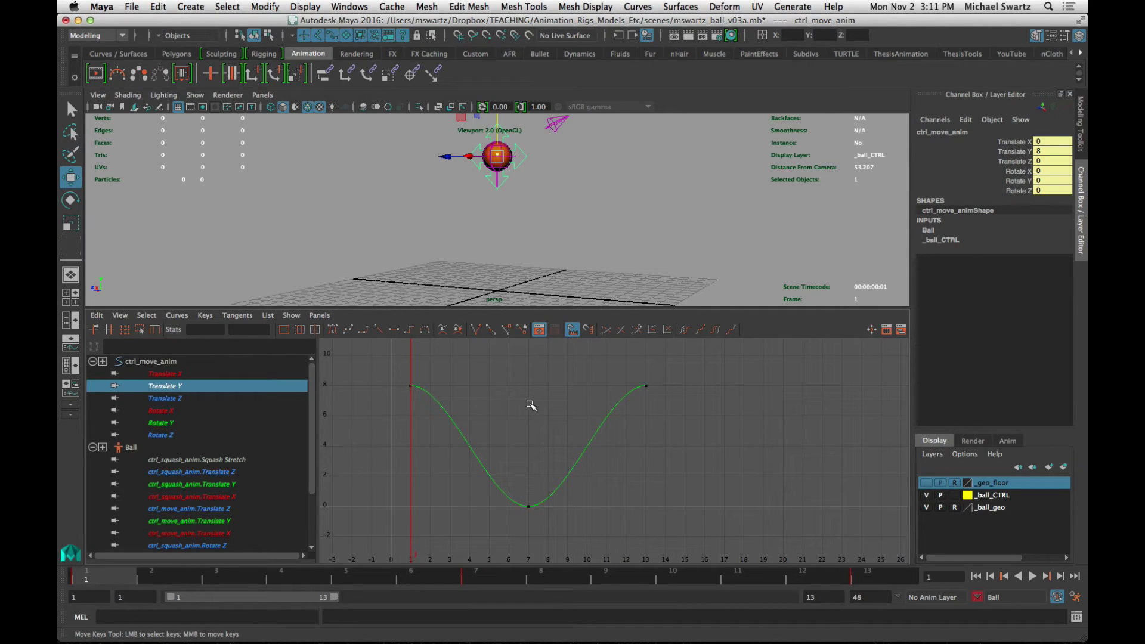
pyautogui.press('k')
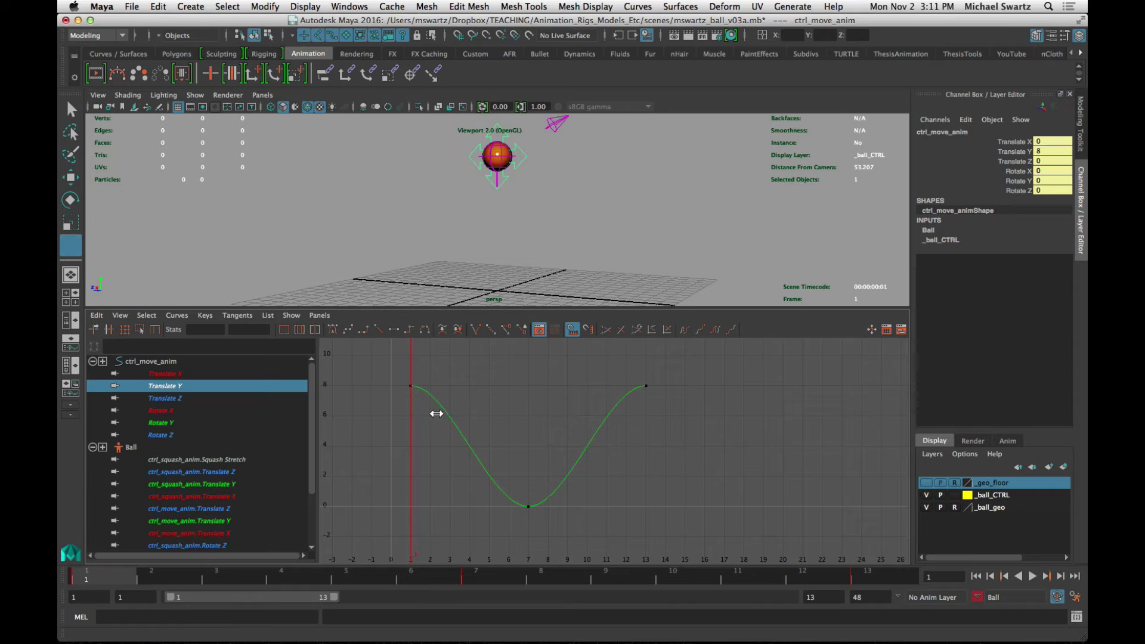
pyautogui.moveTo(436, 414)
pyautogui.mouseDown()
pyautogui.moveTo(427, 412)
pyautogui.moveTo(639, 411)
pyautogui.moveTo(446, 418)
pyautogui.moveTo(614, 414)
pyautogui.moveTo(460, 412)
pyautogui.moveTo(621, 238)
pyautogui.moveTo(639, 241)
pyautogui.moveTo(573, 242)
pyautogui.moveTo(768, 243)
pyautogui.moveTo(435, 250)
pyautogui.moveTo(755, 250)
pyautogui.moveTo(477, 250)
pyautogui.moveTo(557, 251)
pyautogui.moveTo(455, 396)
pyautogui.moveTo(607, 398)
pyautogui.moveTo(396, 401)
pyautogui.moveTo(577, 402)
pyautogui.moveTo(445, 402)
pyautogui.mouseUp()
pyautogui.press('w')
pyautogui.keyDown('alt'); pyautogui.moveTo(498, 421); pyautogui.dragTo(501, 413, button='middle'); pyautogui.keyUp('alt')
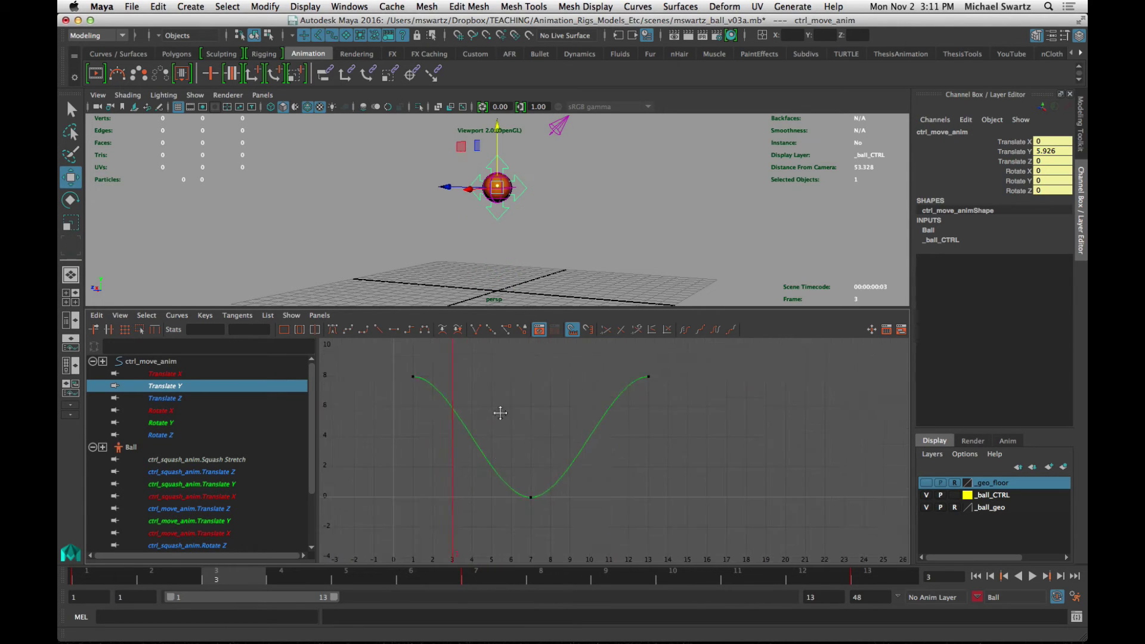
pyautogui.keyDown('alt'); pyautogui.moveTo(501, 412); pyautogui.dragTo(485, 455, button='right'); pyautogui.keyUp('alt')
pyautogui.keyDown('alt'); pyautogui.moveTo(486, 455); pyautogui.dragTo(568, 448, button='middle'); pyautogui.keyUp('alt')
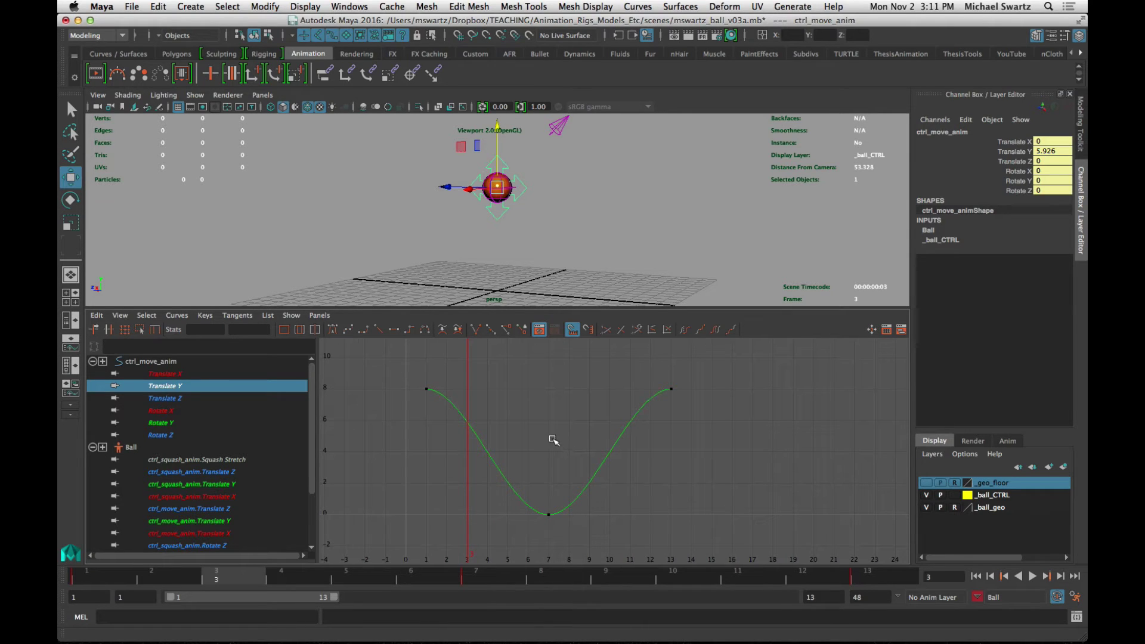
# - Select the Translate Y key at frame 7 and scrub to frames 6 and 11, comparing the ball's height with the curve
pyautogui.moveTo(546, 504); pyautogui.dragTo(590, 540)
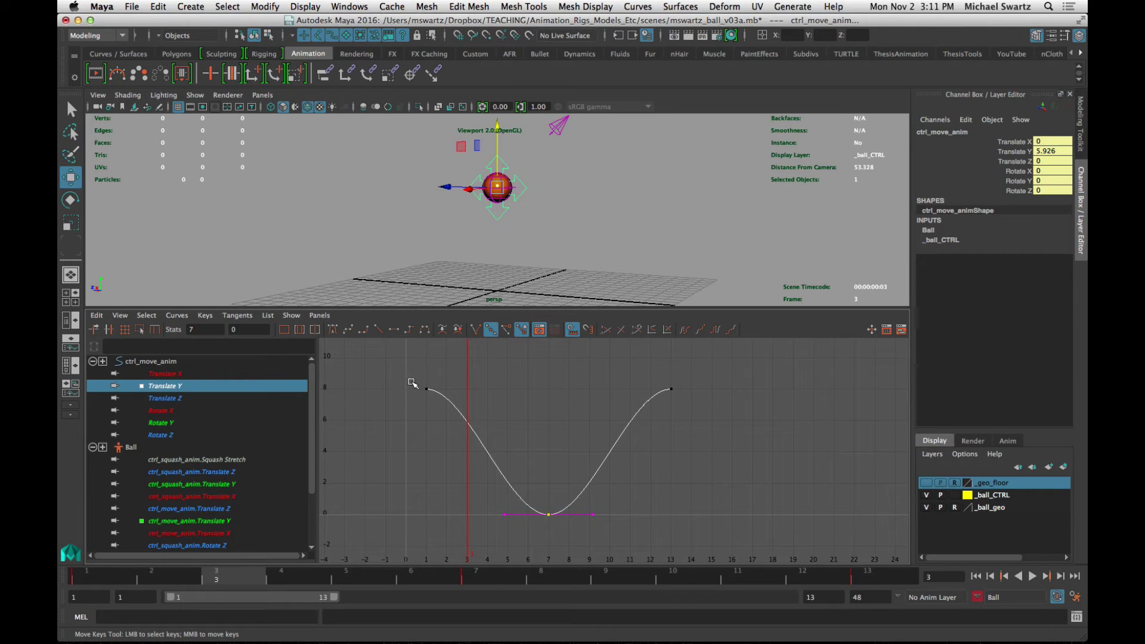
pyautogui.moveTo(473, 407); pyautogui.dragTo(519, 410)
pyautogui.press('w')
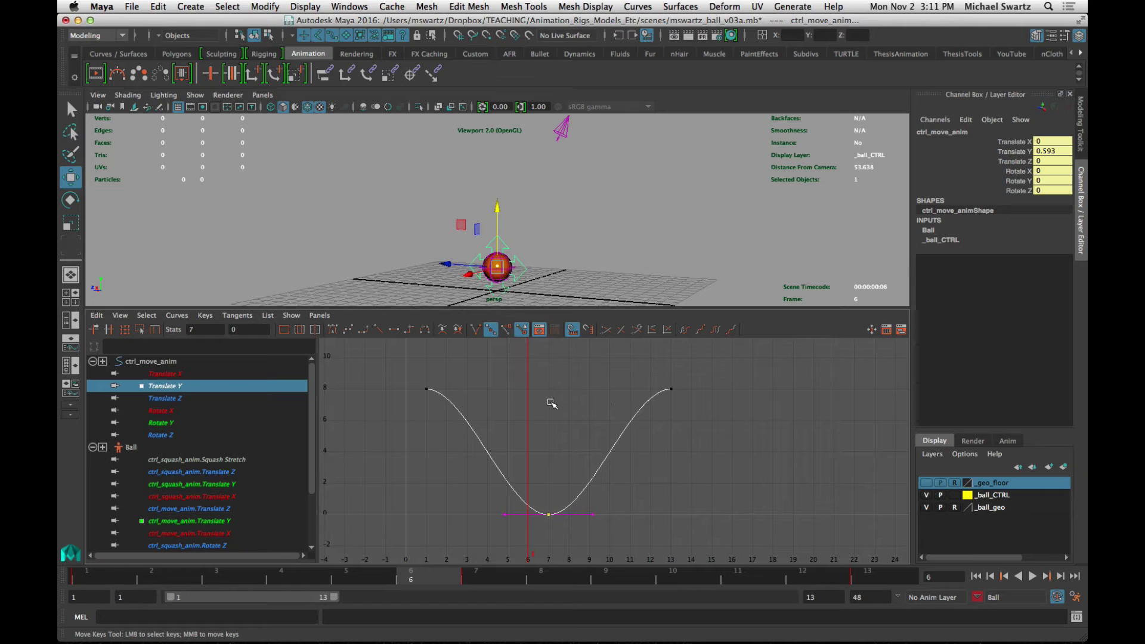
pyautogui.moveTo(511, 453); pyautogui.dragTo(630, 442)
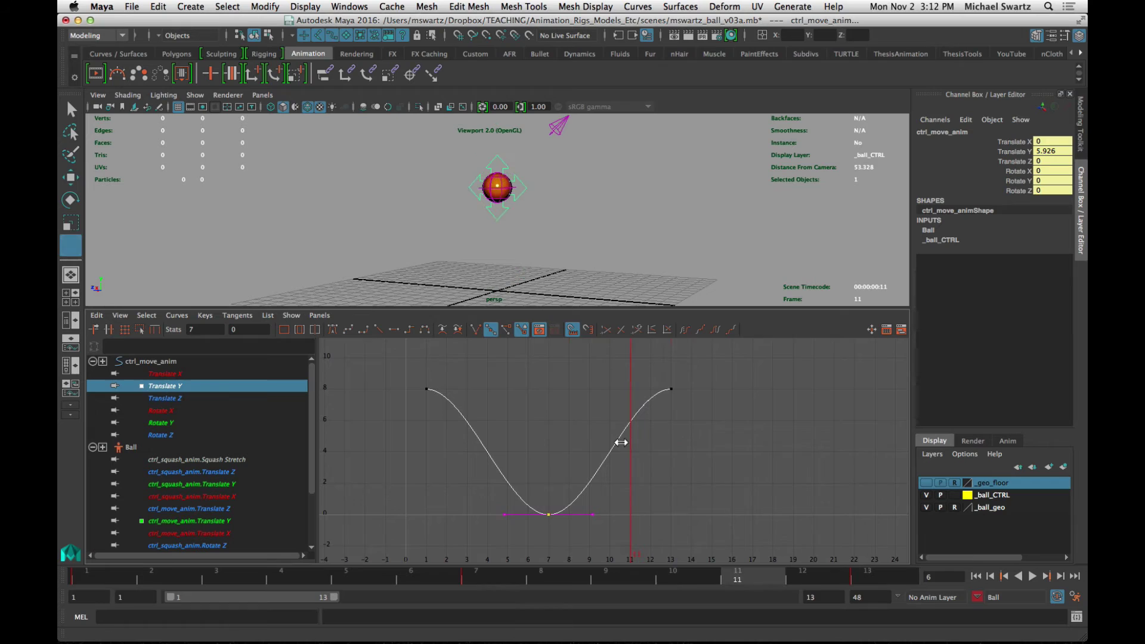
pyautogui.press('w')
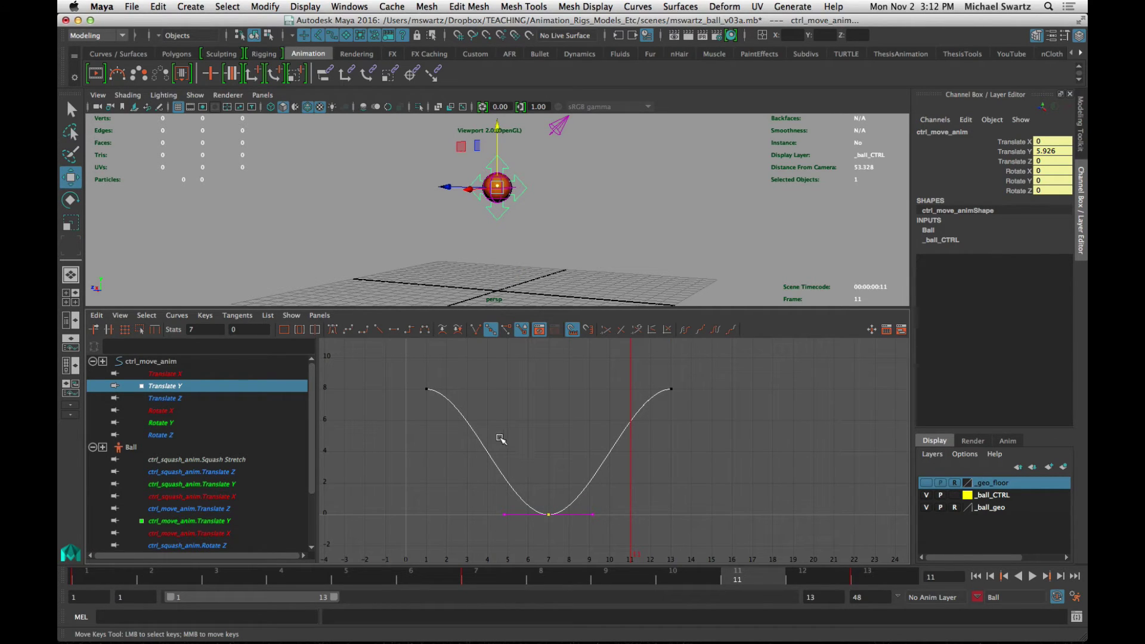
# - Break the tangents of the frame 7 Translate Y key and swing its incoming handle up so the curve drops steeply into contact
pyautogui.click(240, 316)
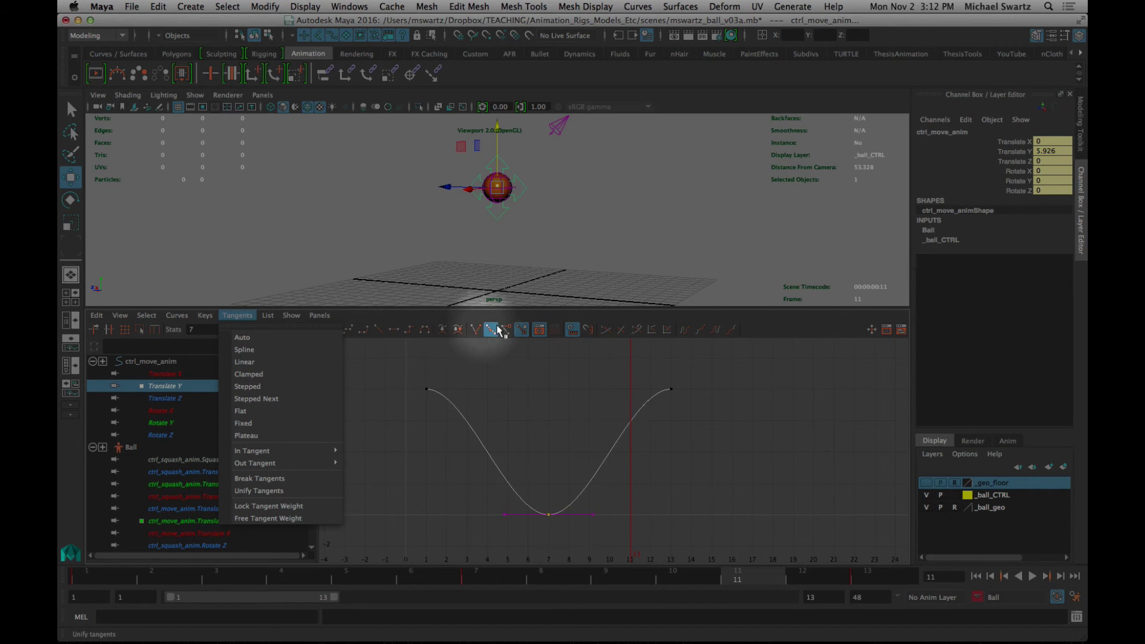
pyautogui.click(476, 332)
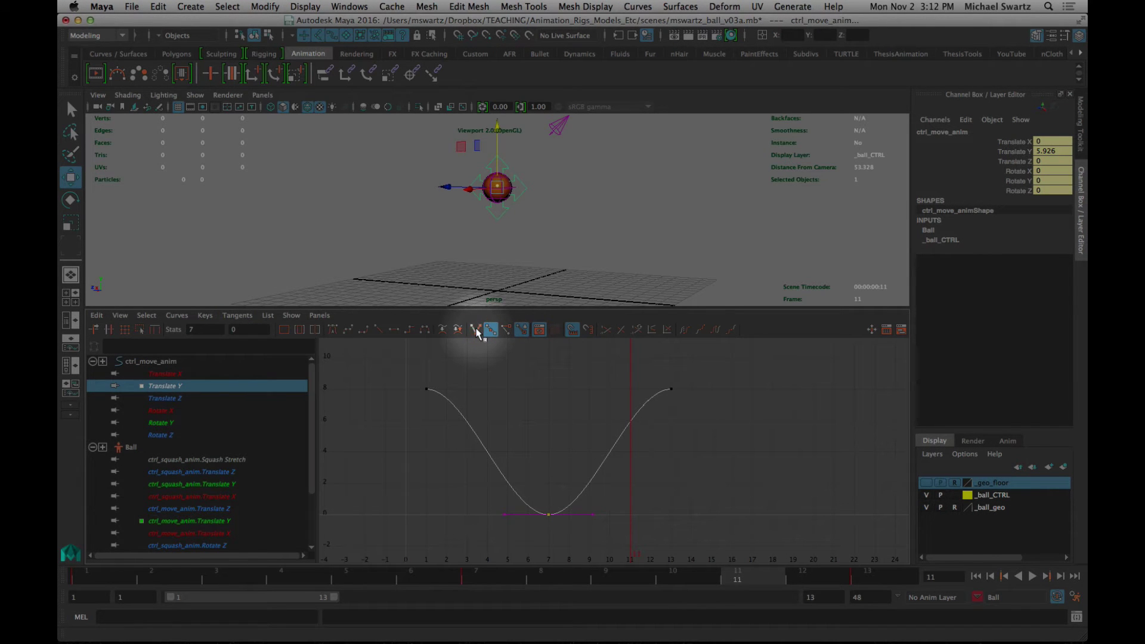
pyautogui.click(475, 330)
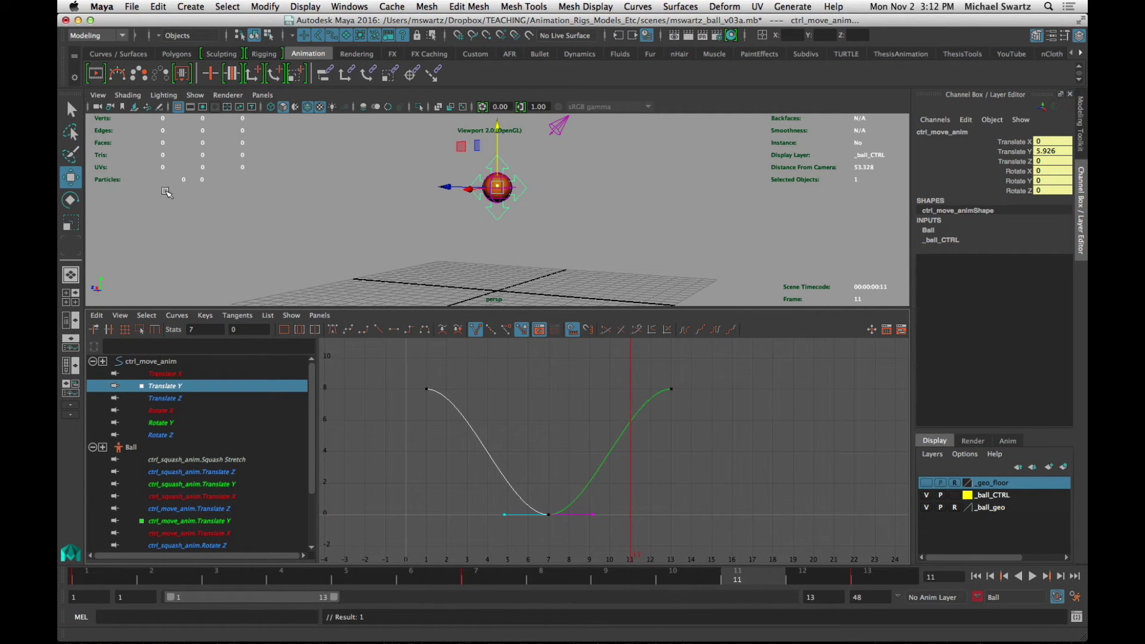
pyautogui.click(71, 179)
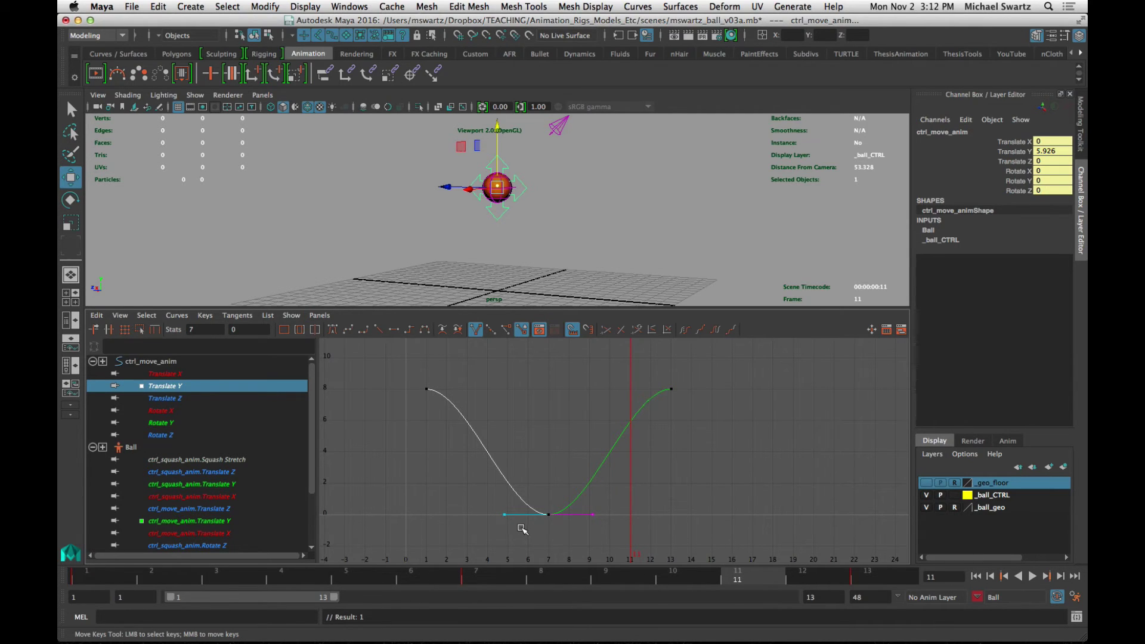
pyautogui.moveTo(522, 528); pyautogui.dragTo(543, 463, button='middle')
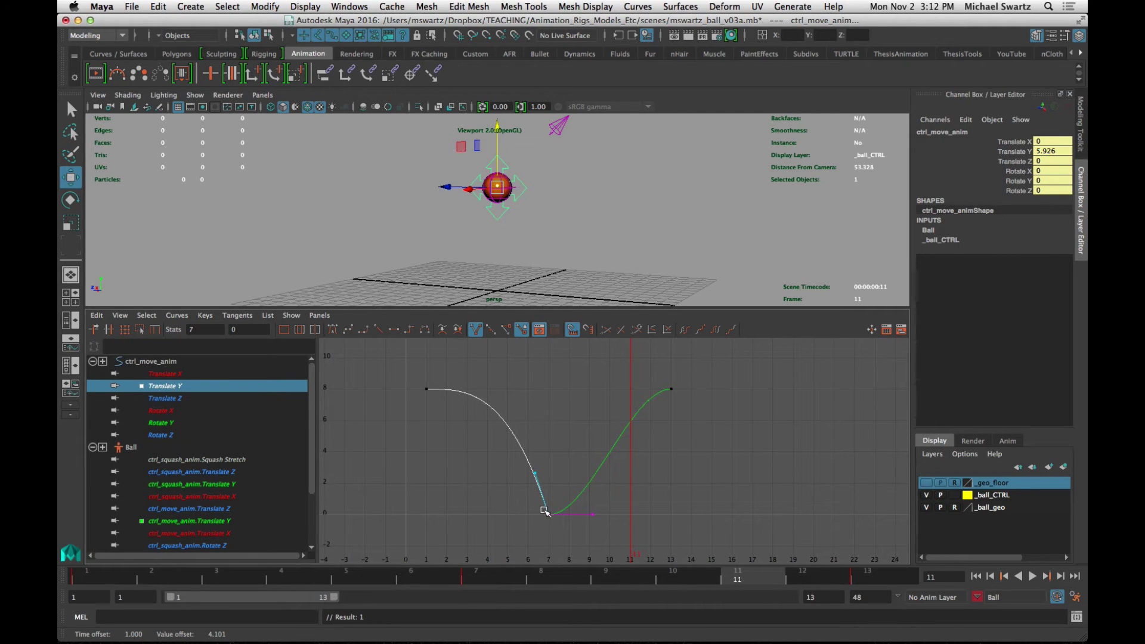
# - Swing the frame 7 key's outgoing handle up to mirror the incoming side, forming a sharp V at the ground contact
pyautogui.click(577, 516)
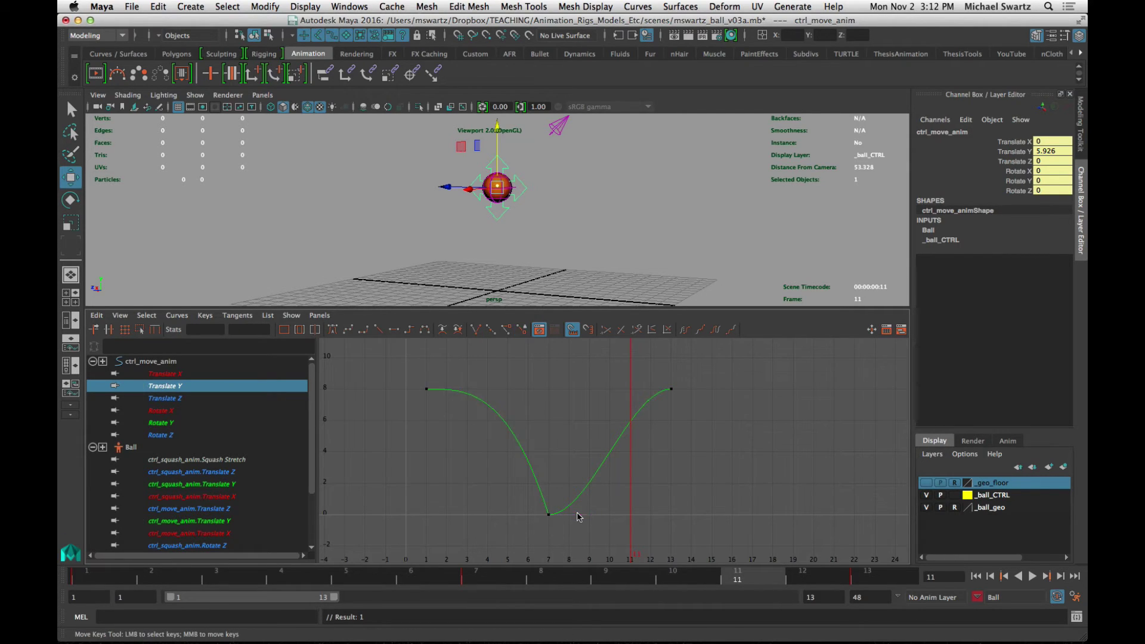
pyautogui.moveTo(536, 500); pyautogui.dragTo(561, 525)
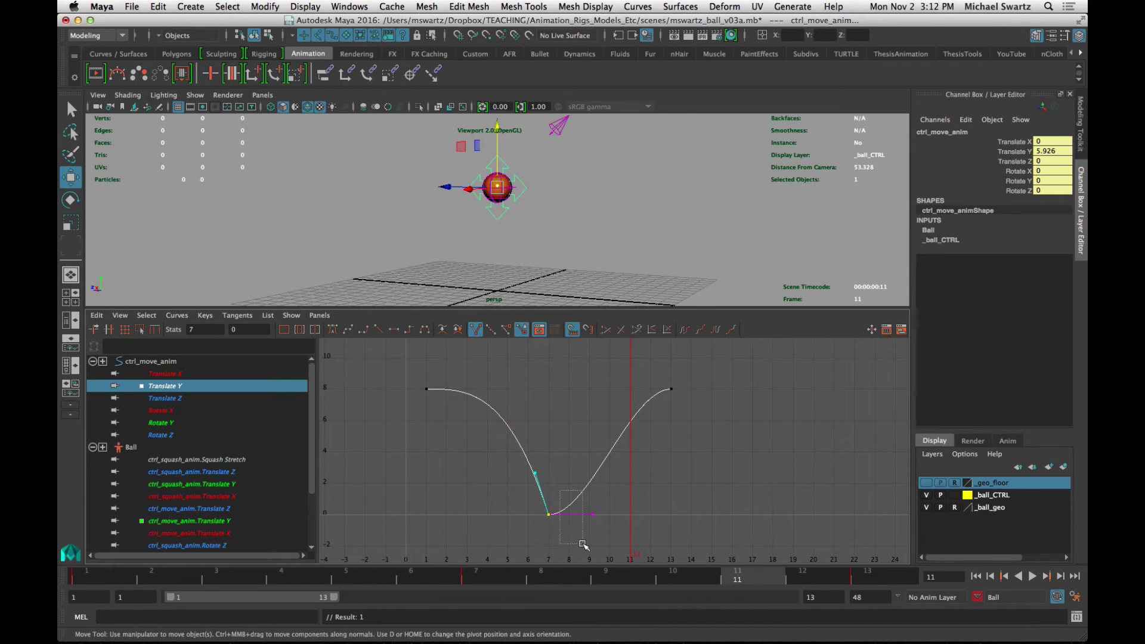
pyautogui.click(593, 514)
pyautogui.moveTo(595, 538); pyautogui.dragTo(568, 485, button='middle')
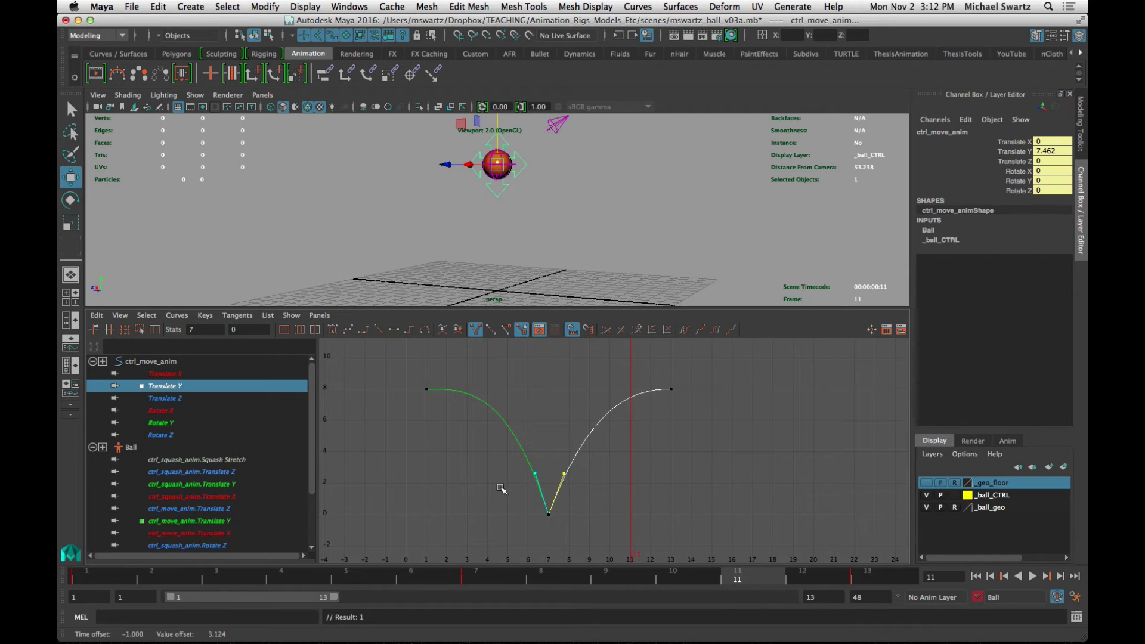
# - Lean the frame 7 key's incoming handle outward for a slightly shallower descent into contact and deselect the key
pyautogui.moveTo(548, 499); pyautogui.dragTo(547, 499)
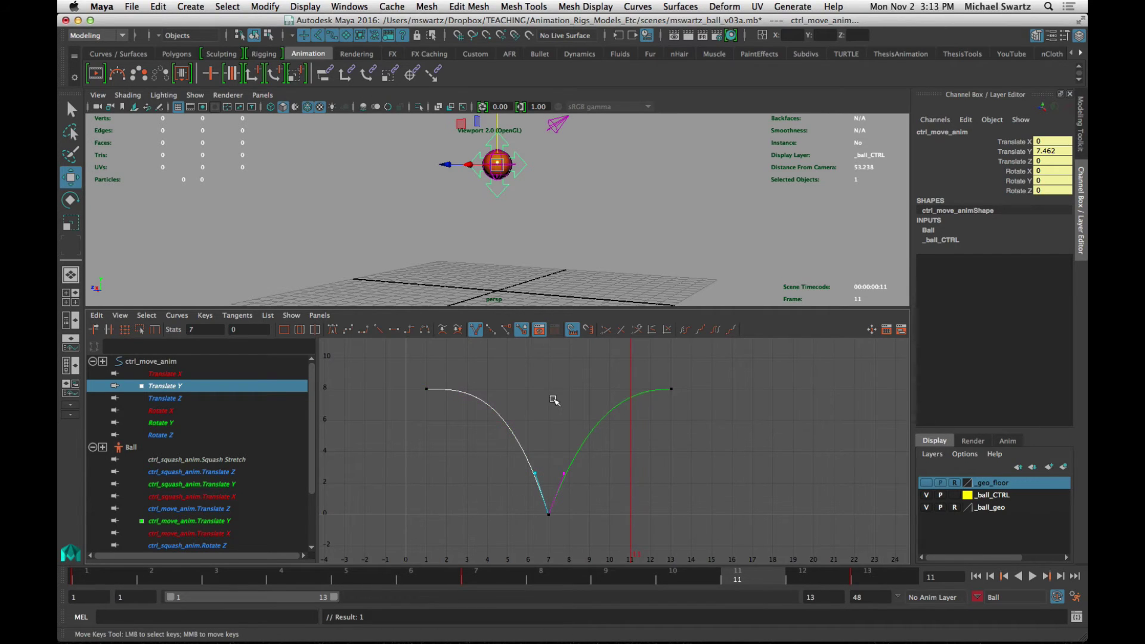
pyautogui.moveTo(548, 404); pyautogui.dragTo(546, 405, button='middle')
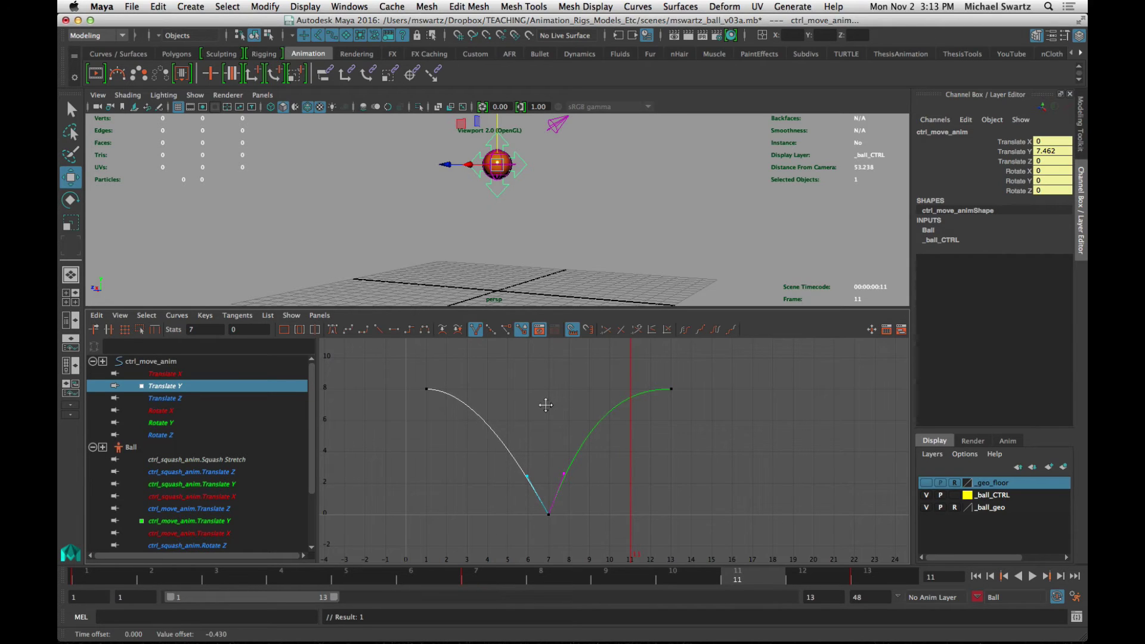
pyautogui.moveTo(562, 473); pyautogui.dragTo(583, 491)
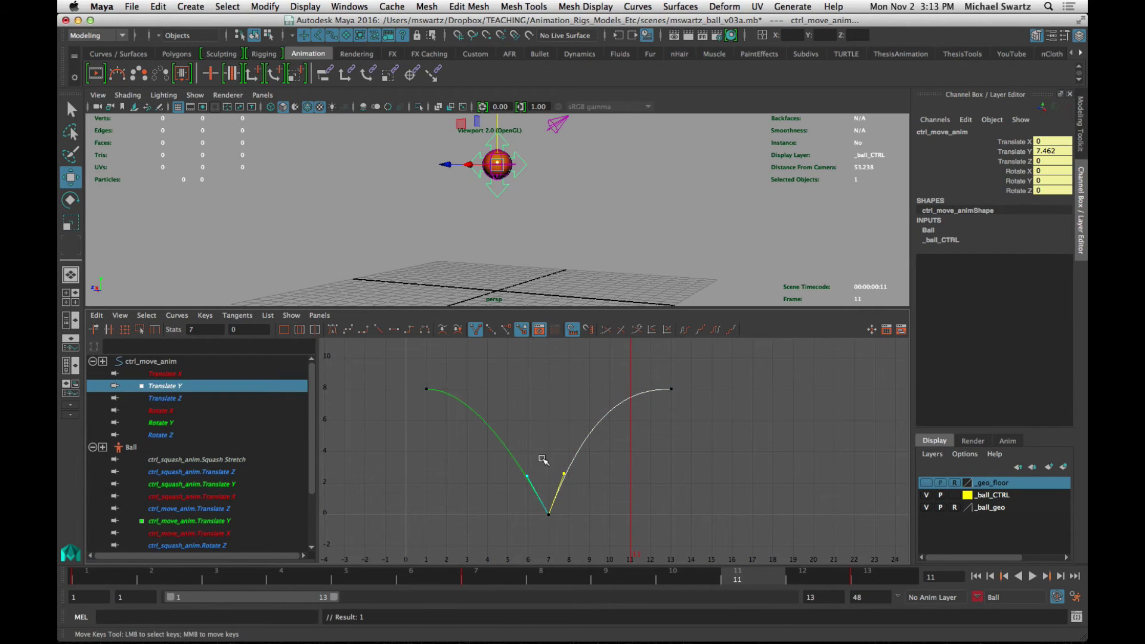
pyautogui.moveTo(623, 486); pyautogui.dragTo(622, 479, button='middle')
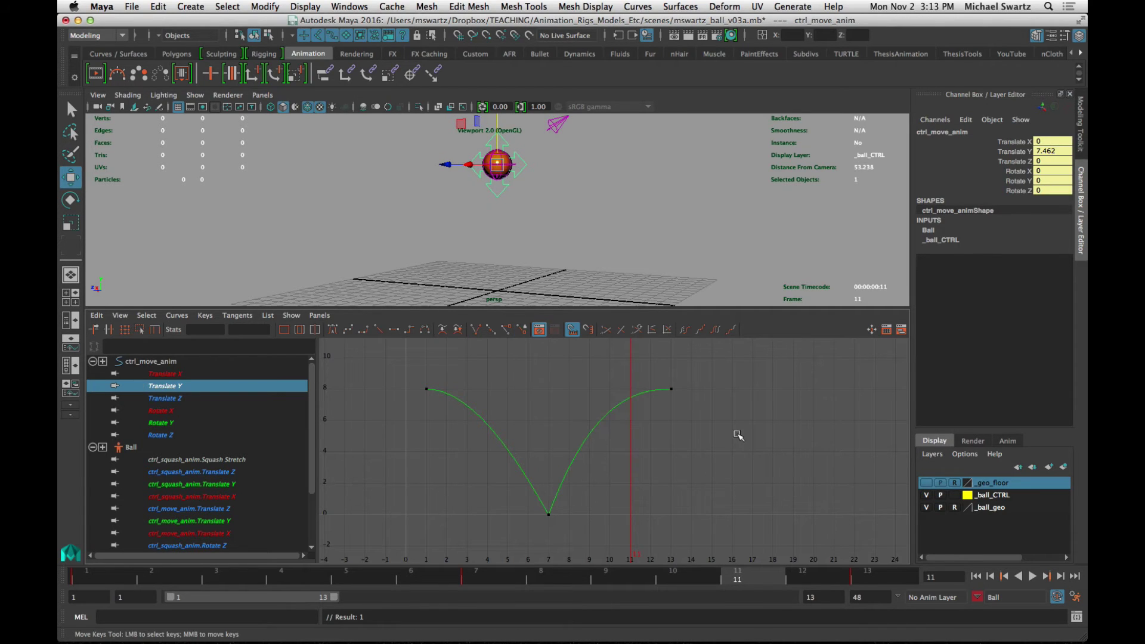
# - Deselect the control, maximize the perspective view close to the ball, and play the looping bounce, stopping at frame 1
pyautogui.click(599, 241)
pyautogui.press('space')
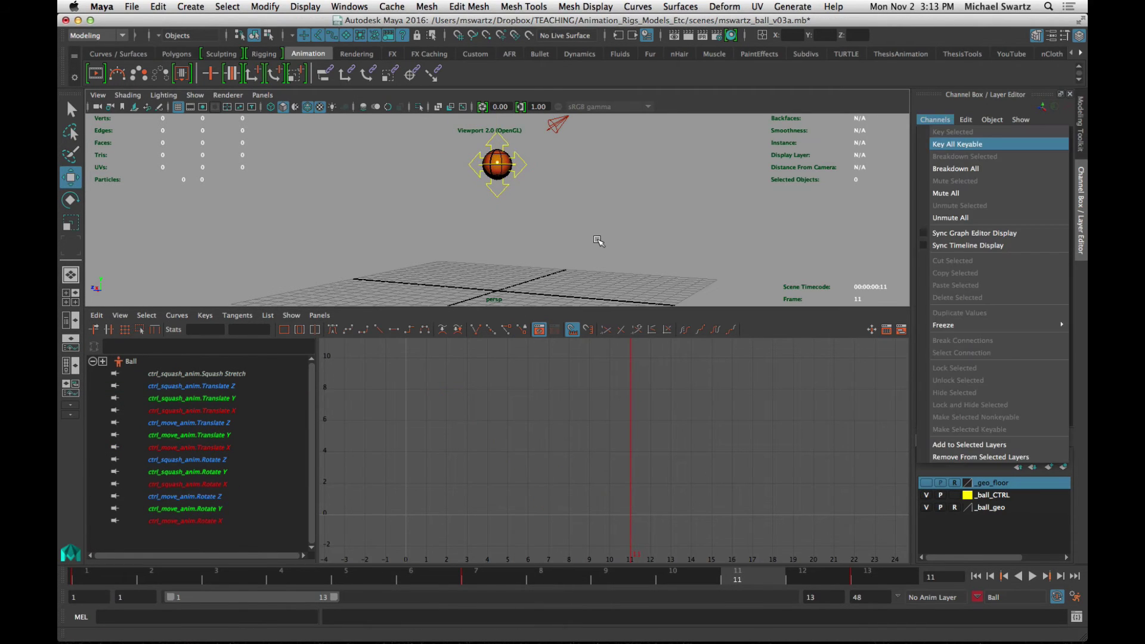
pyautogui.click(573, 265)
pyautogui.press('space')
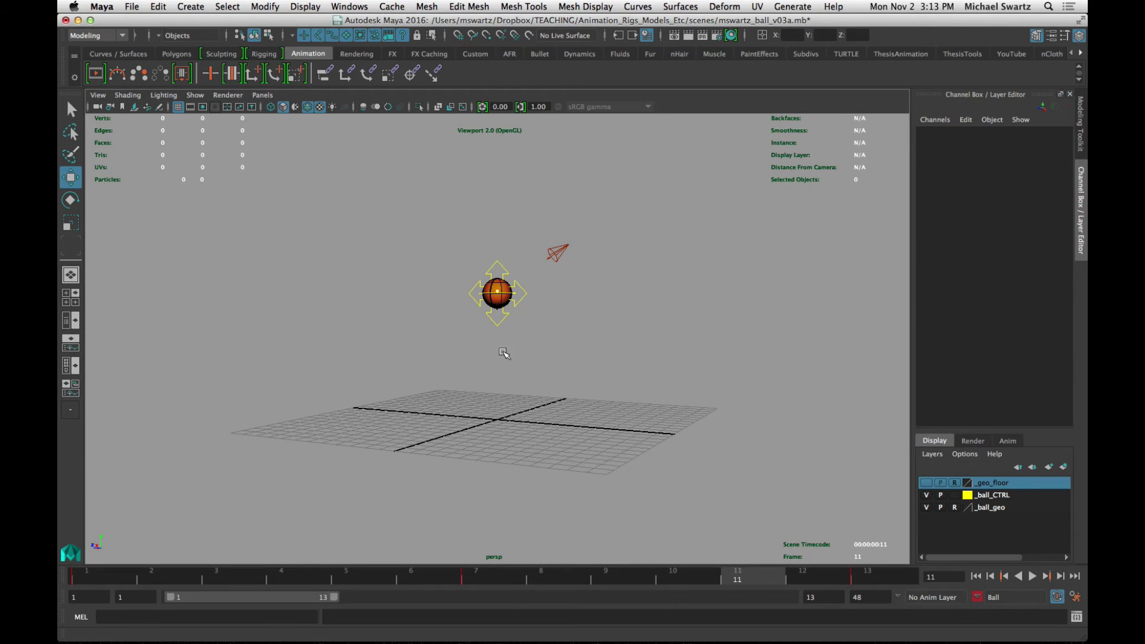
pyautogui.keyDown('alt'); pyautogui.moveTo(504, 353); pyautogui.dragTo(621, 409, button='right'); pyautogui.keyUp('alt')
pyautogui.keyDown('alt'); pyautogui.moveTo(518, 447); pyautogui.dragTo(535, 388, button='middle'); pyautogui.keyUp('alt')
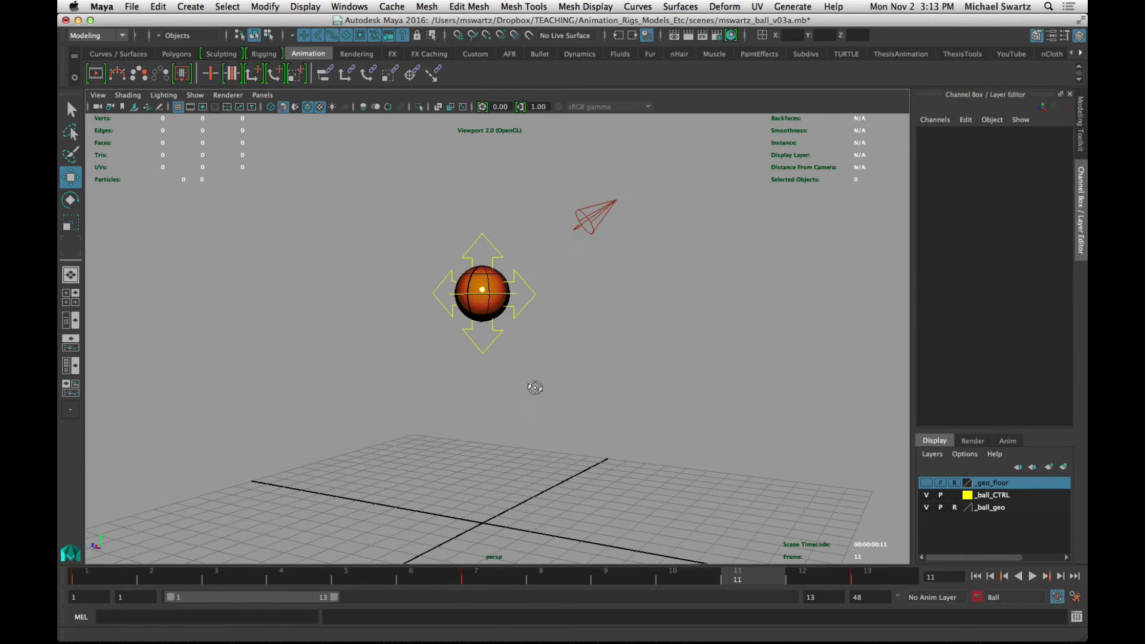
pyautogui.keyDown('alt'); pyautogui.moveTo(543, 381); pyautogui.dragTo(536, 389); pyautogui.keyUp('alt')
pyautogui.hotkey('alt', 'v')
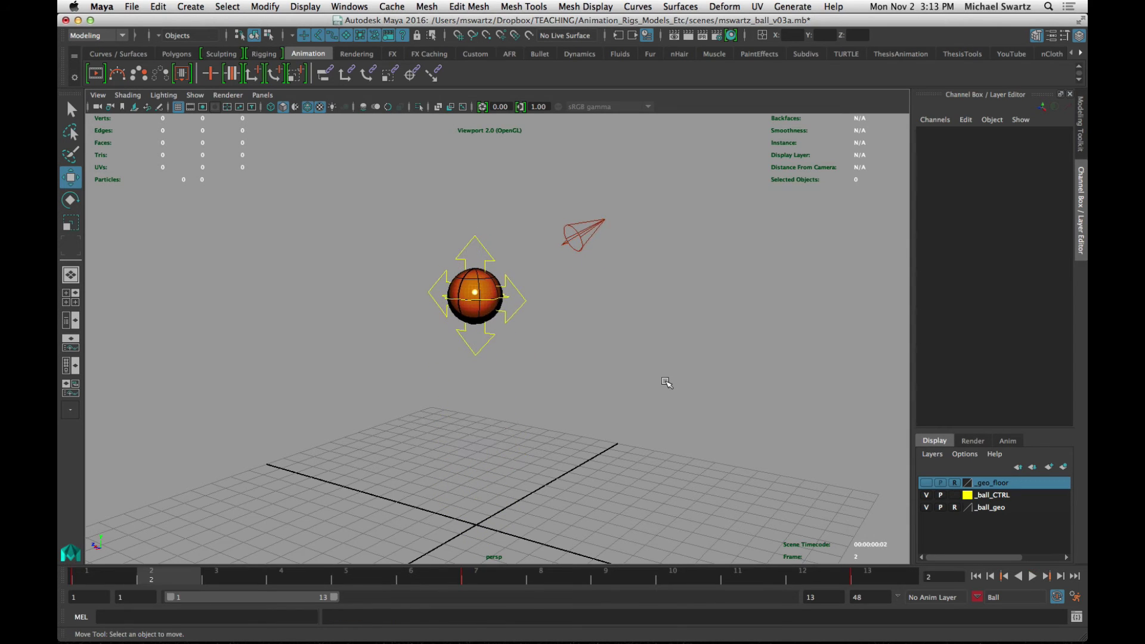
pyautogui.press('Escape')
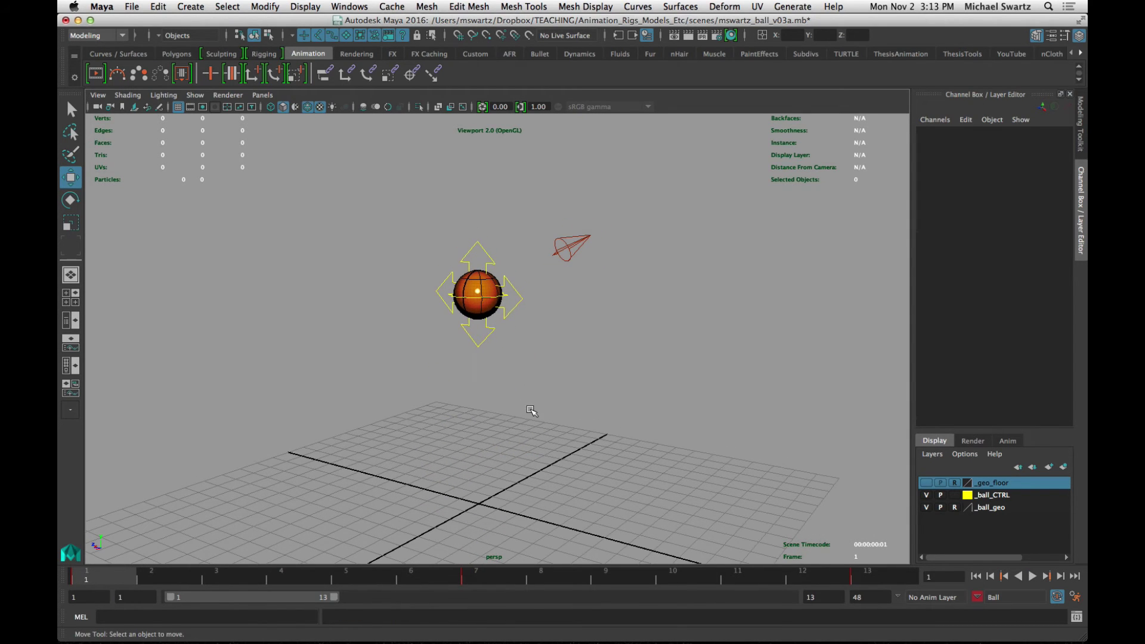
# - Restore the split layout with the Graph Editor and select ctrl_move_anim to display its curves
pyautogui.press('space')
pyautogui.click(507, 386)
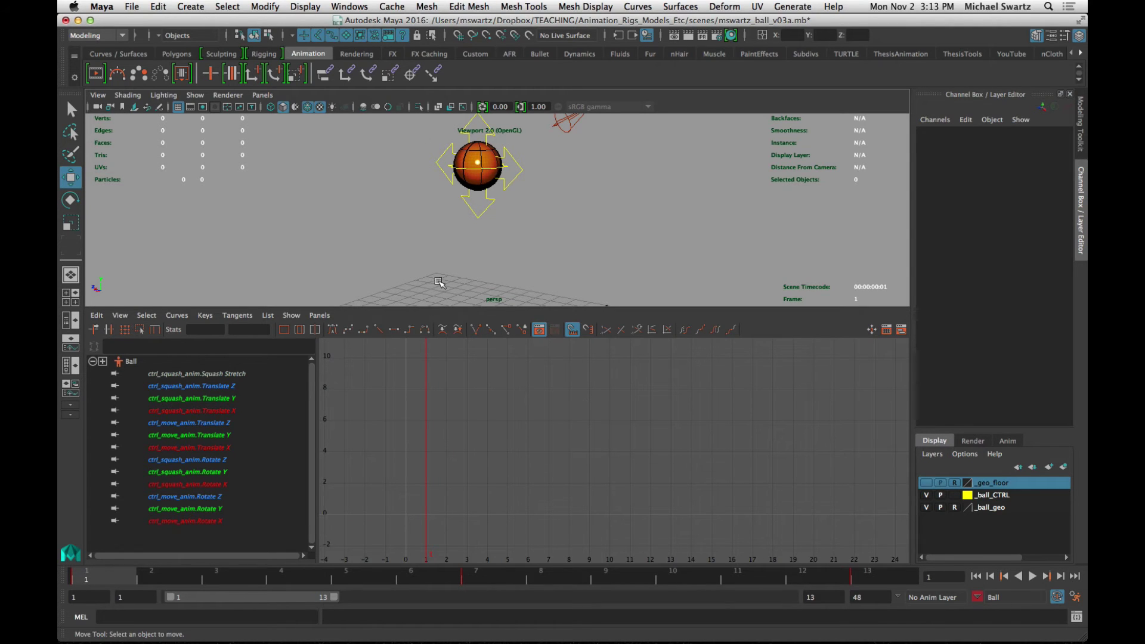
pyautogui.keyDown('alt'); pyautogui.moveTo(565, 235); pyautogui.dragTo(512, 151); pyautogui.keyUp('alt')
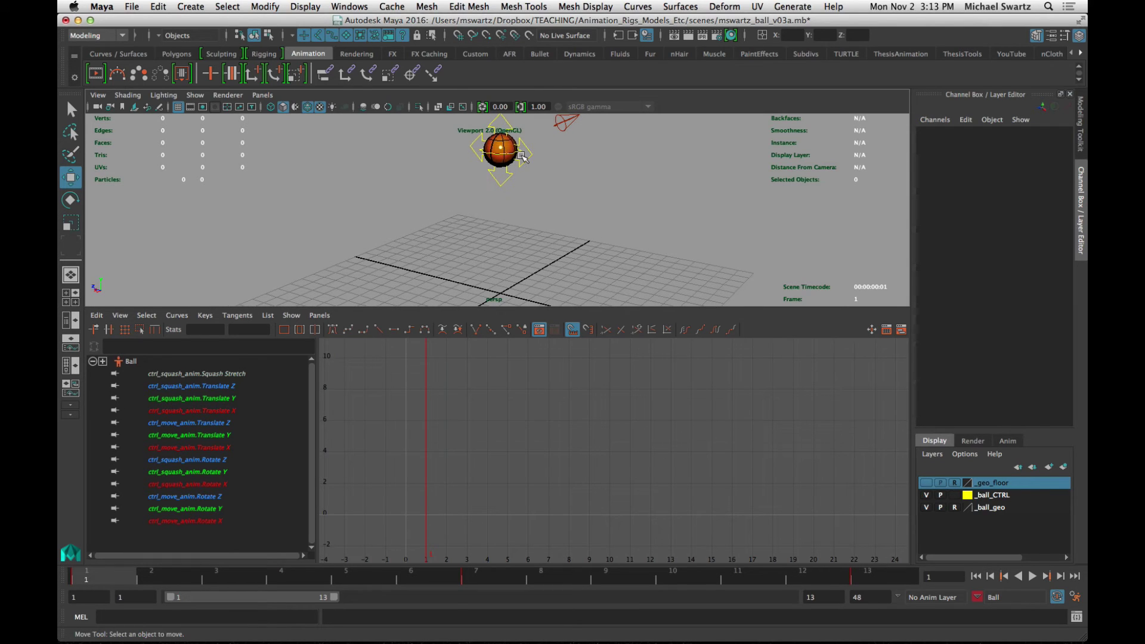
pyautogui.click(522, 157)
pyautogui.keyDown('alt'); pyautogui.moveTo(528, 221); pyautogui.dragTo(525, 230, button='middle'); pyautogui.keyUp('alt')
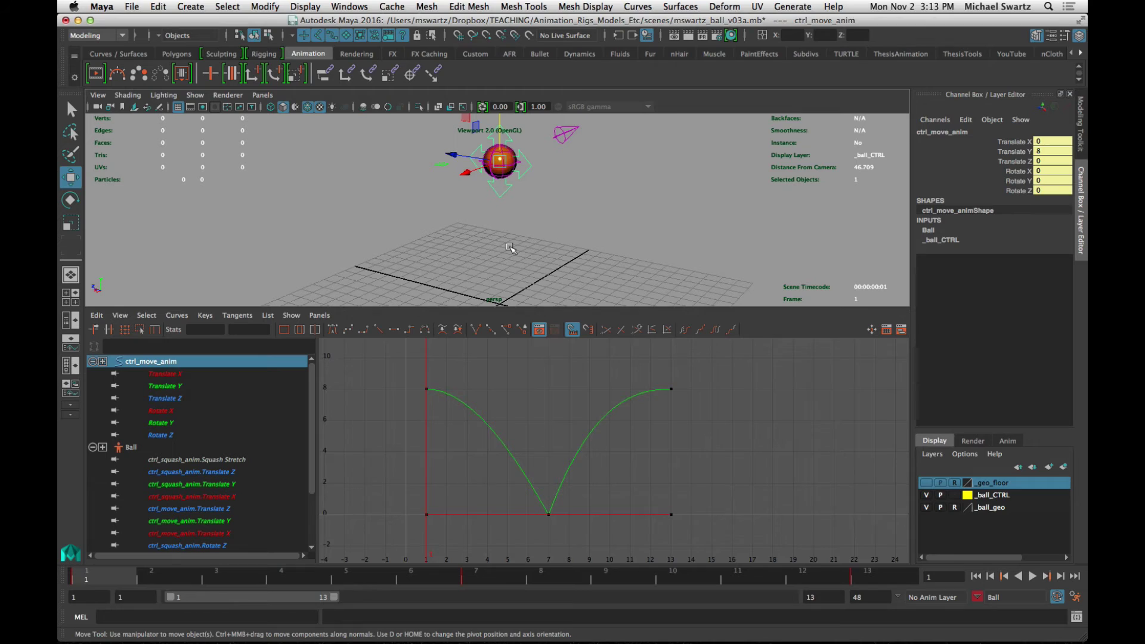
# - Scrub from frame 1 through the contact at frame 7 to frame 8 in the Graph Editor, checking the ball's spacing
pyautogui.press('k')
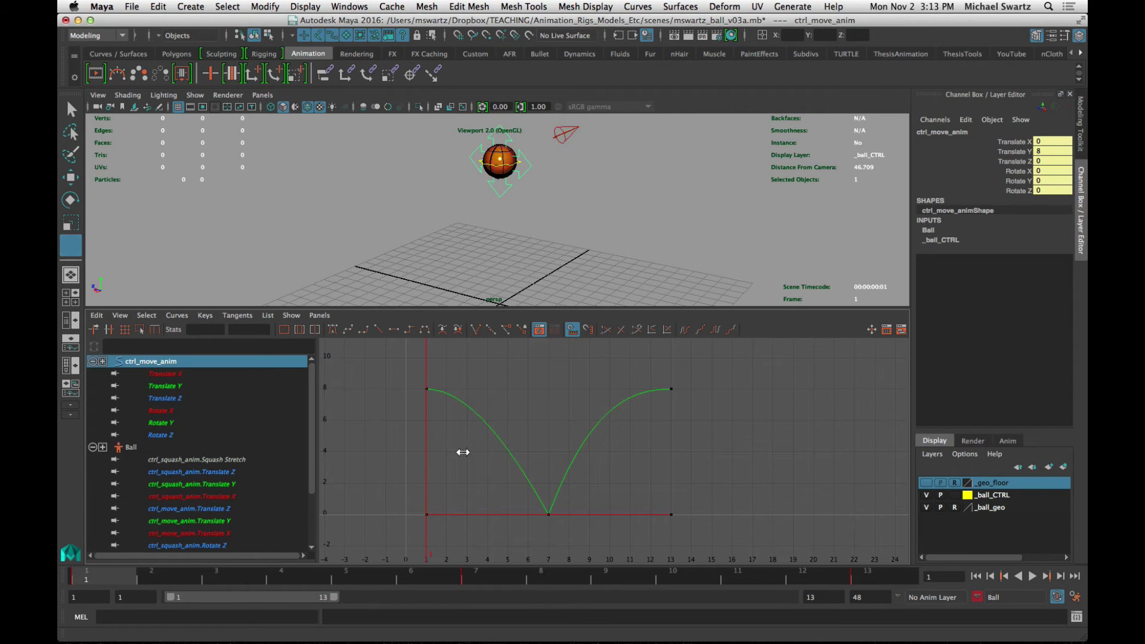
pyautogui.moveTo(438, 449); pyautogui.dragTo(545, 448)
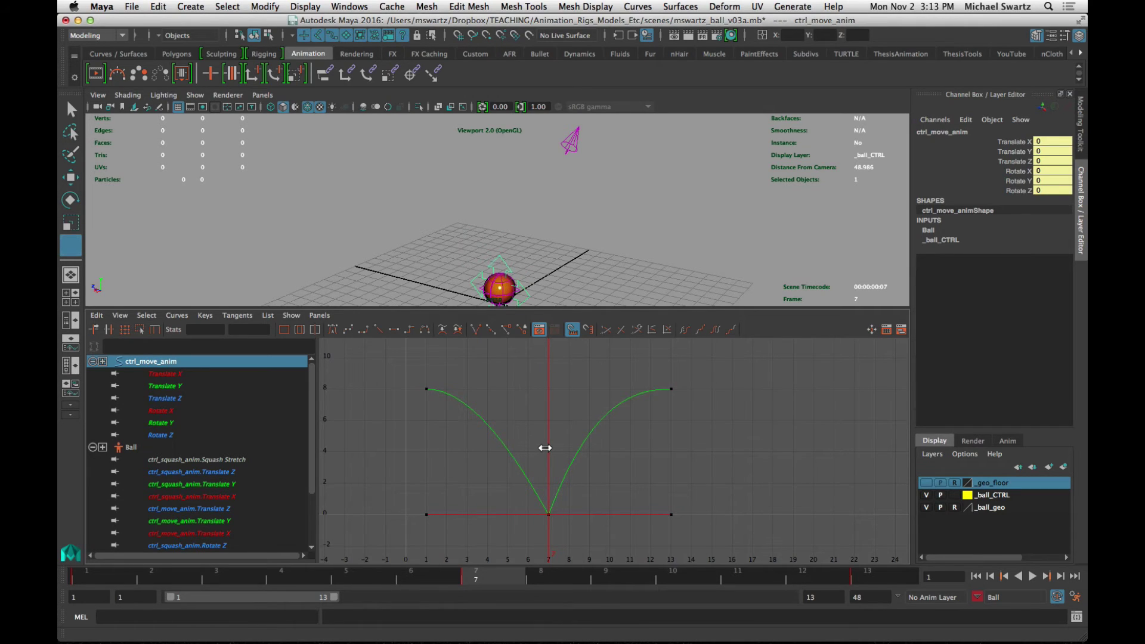
pyautogui.moveTo(544, 447); pyautogui.dragTo(565, 446)
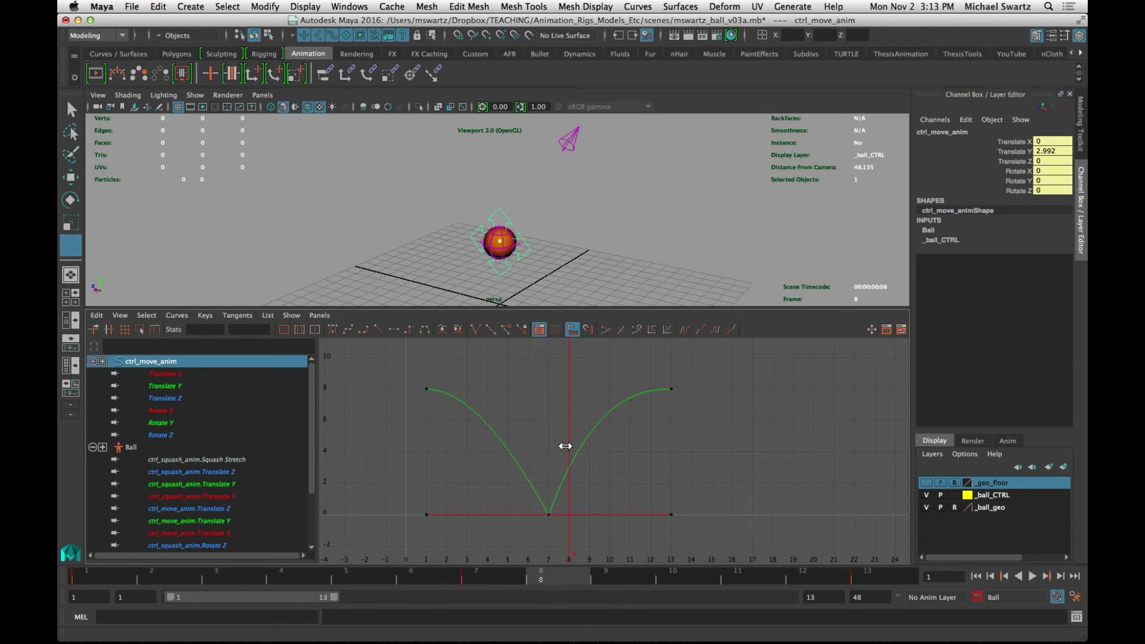
pyautogui.press('w')
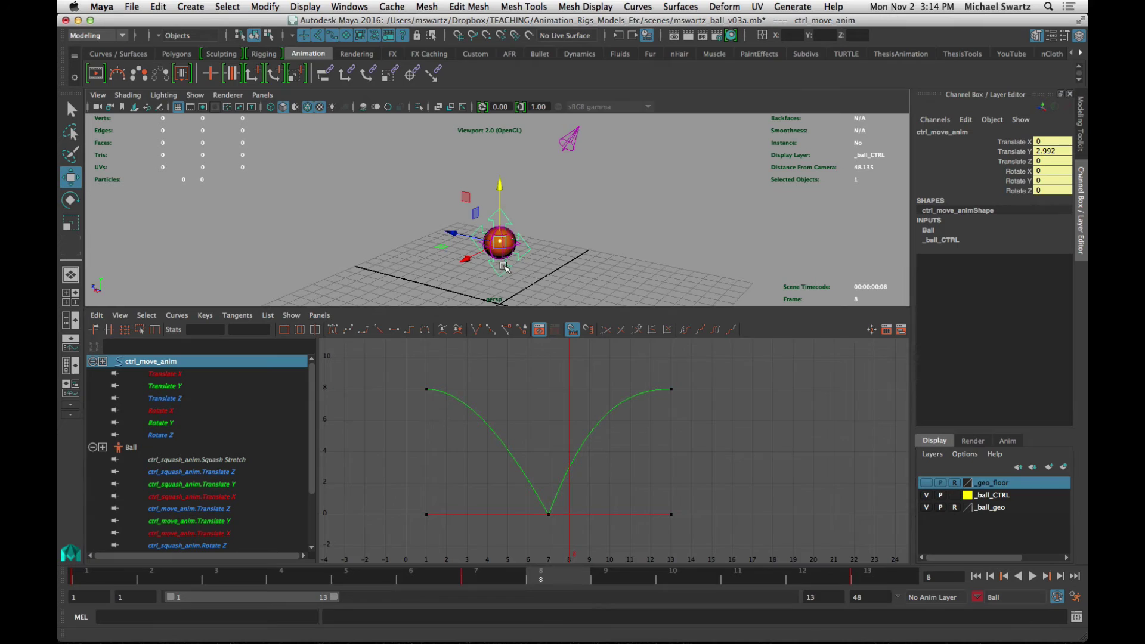
# - Frame the ball and the ground more closely in the perspective view and scrub back to the contact at frame 7
pyautogui.keyDown('alt'); pyautogui.moveTo(506, 269); pyautogui.dragTo(541, 260, button='middle'); pyautogui.keyUp('alt')
pyautogui.keyDown('alt'); pyautogui.moveTo(588, 263); pyautogui.dragTo(621, 267, button='right'); pyautogui.keyUp('alt')
pyautogui.keyDown('alt'); pyautogui.moveTo(622, 266); pyautogui.dragTo(600, 262); pyautogui.keyUp('alt')
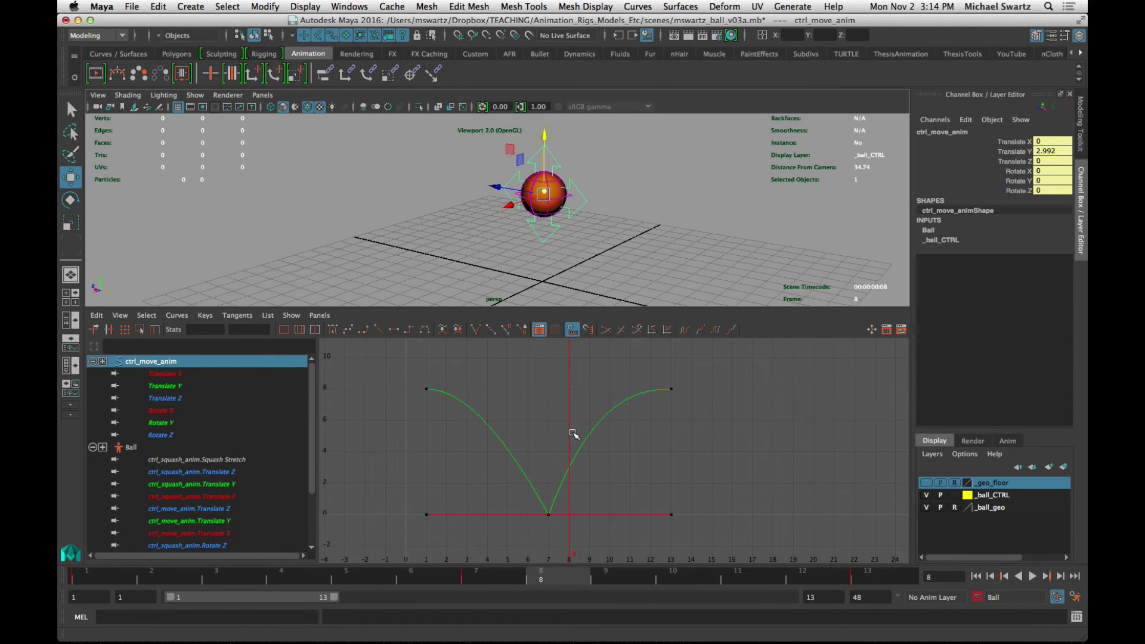
pyautogui.press('k')
pyautogui.moveTo(572, 439); pyautogui.dragTo(552, 443)
pyautogui.press('w')
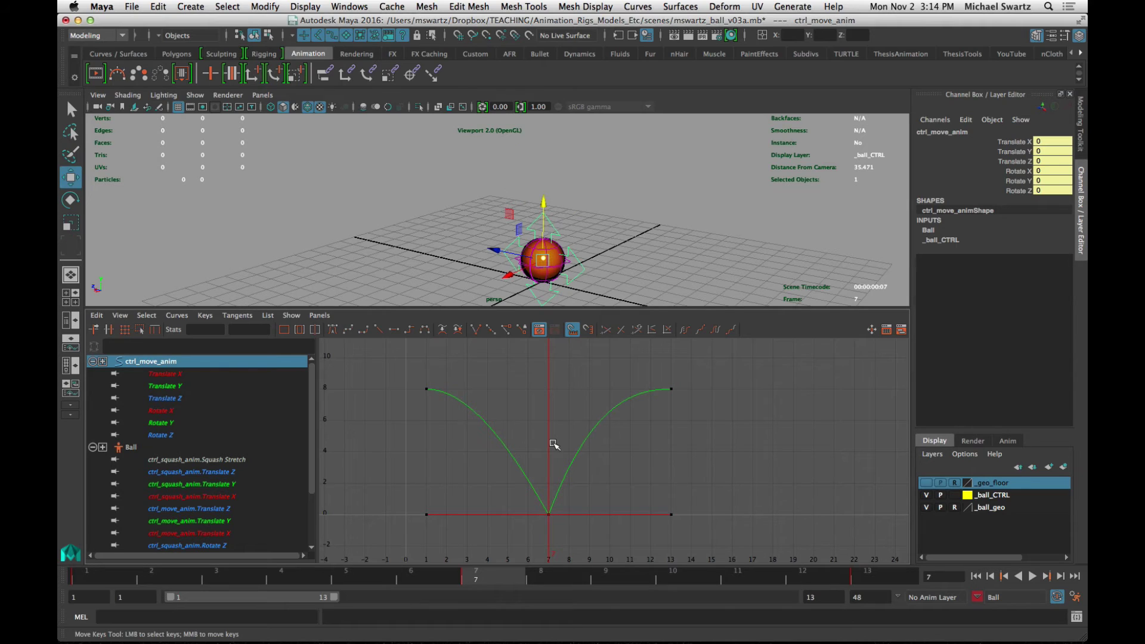
# - Scrub back and forth between frames 7 and 8 to examine how the curve leaves the ground contact
pyautogui.press('k')
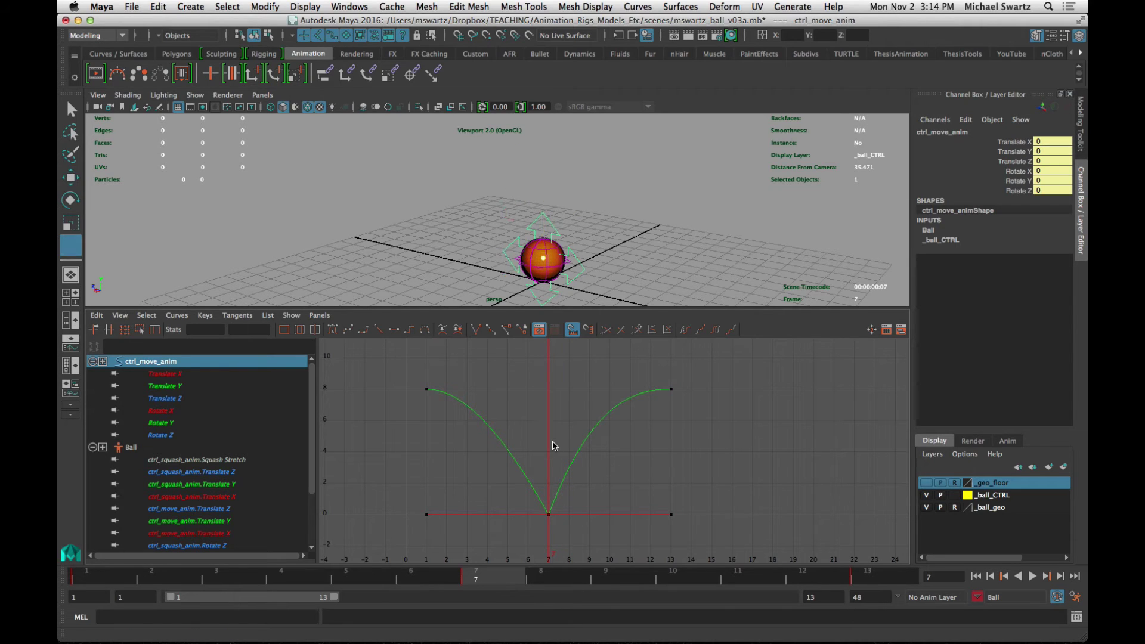
pyautogui.moveTo(552, 446); pyautogui.dragTo(561, 441)
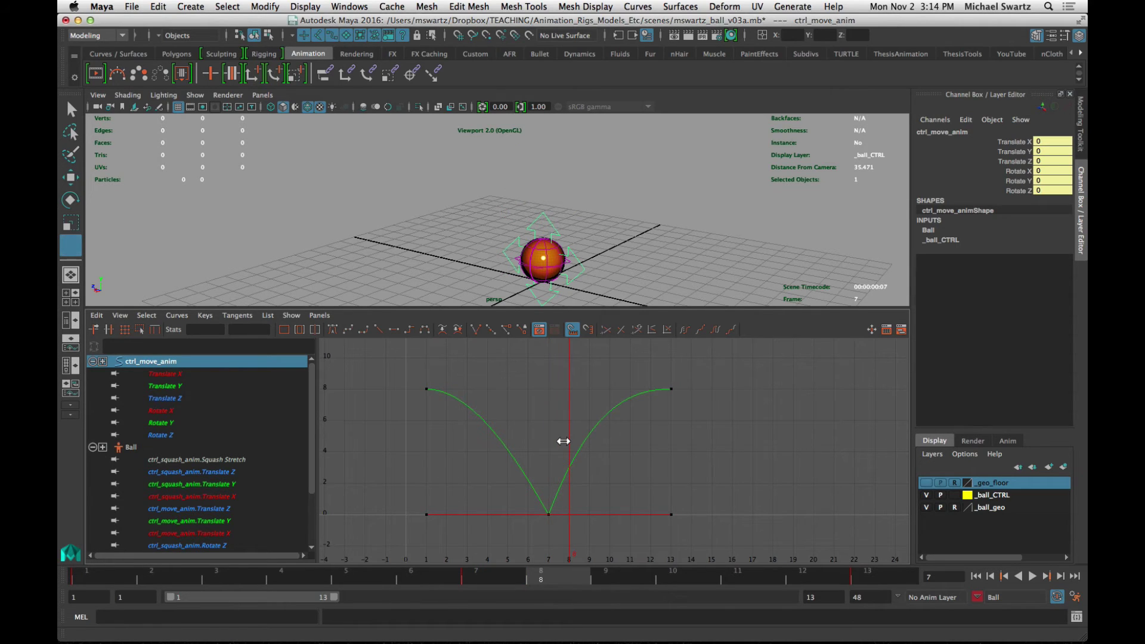
pyautogui.press('w')
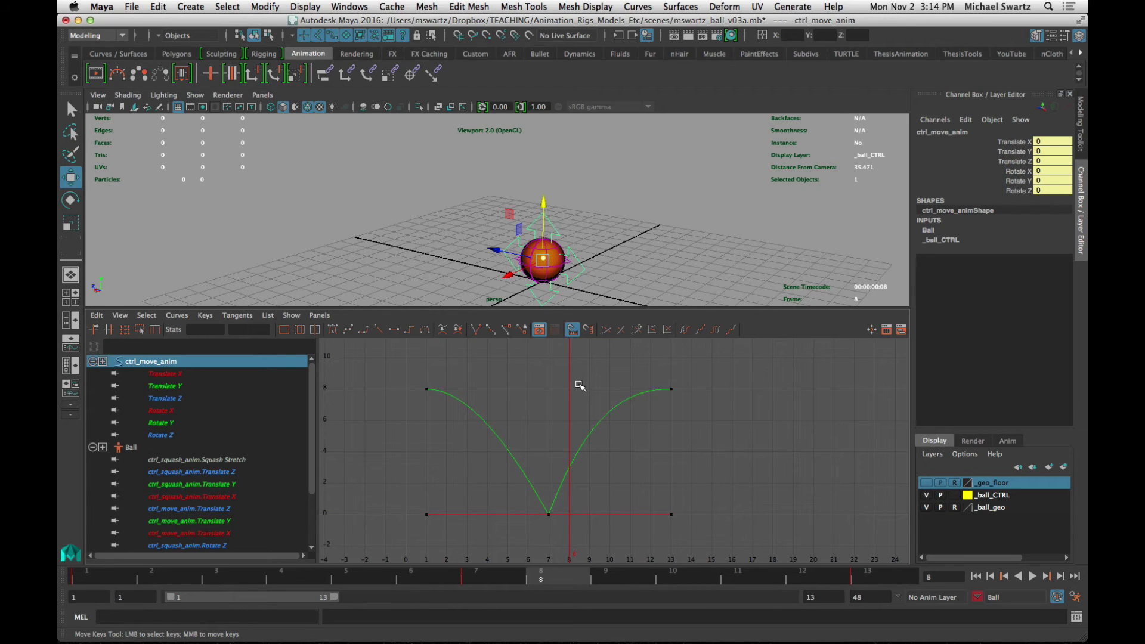
pyautogui.press('k')
pyautogui.click(548, 422)
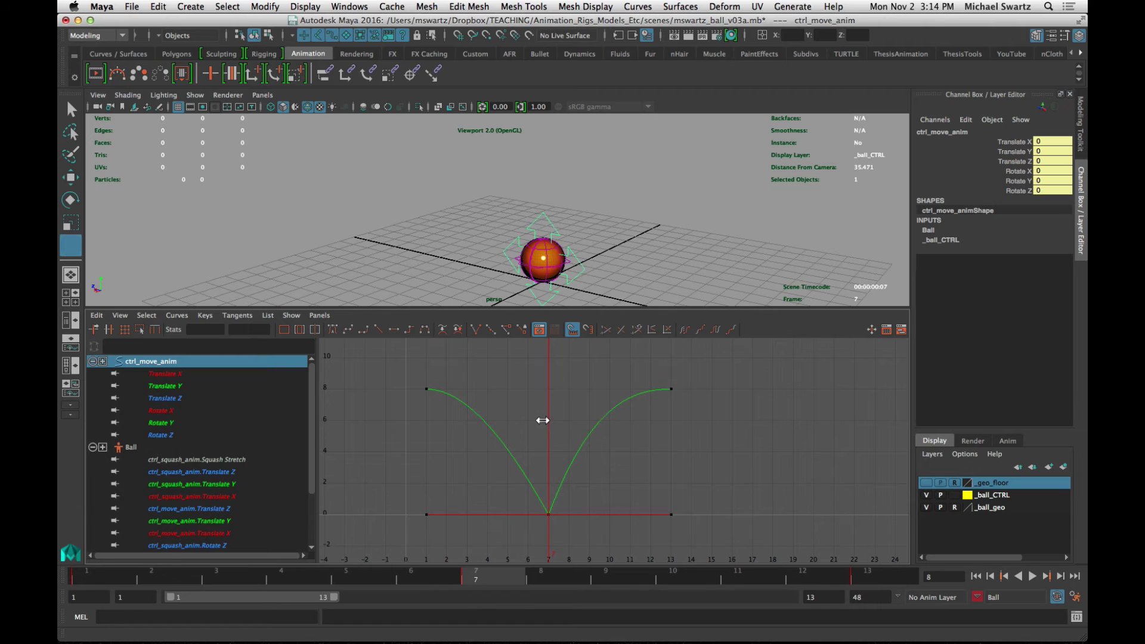
pyautogui.press('k')
pyautogui.moveTo(554, 415)
pyautogui.mouseDown()
pyautogui.moveTo(581, 415)
pyautogui.moveTo(562, 423)
pyautogui.mouseUp()
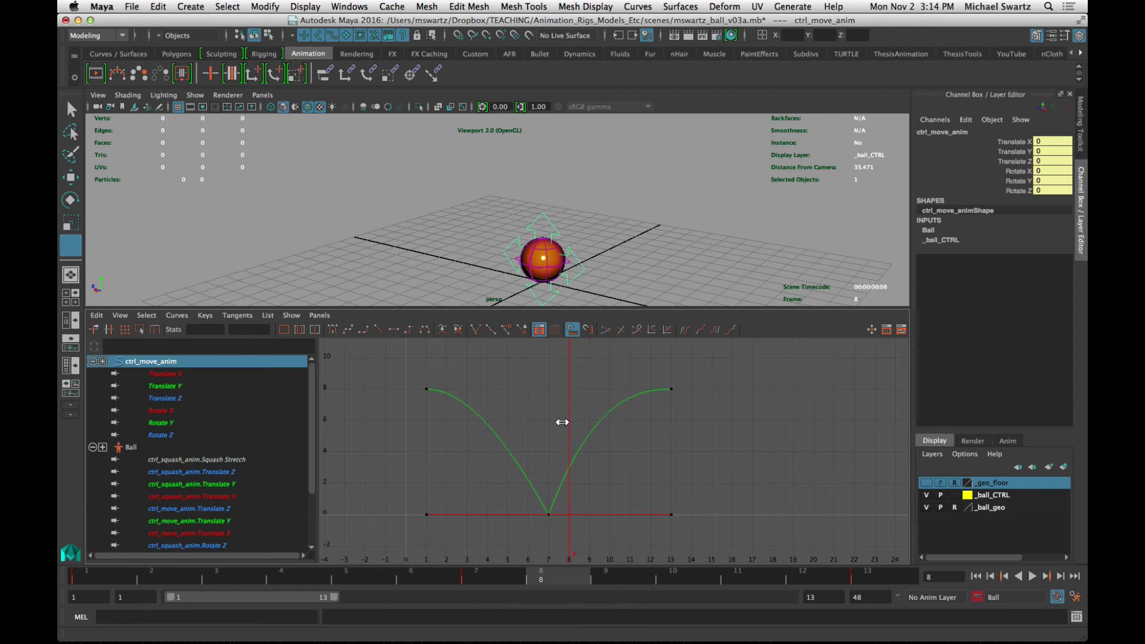
# - Key the Ball character set at frame 8 with the ball held on the ground at Translate Y 0
pyautogui.press('w')
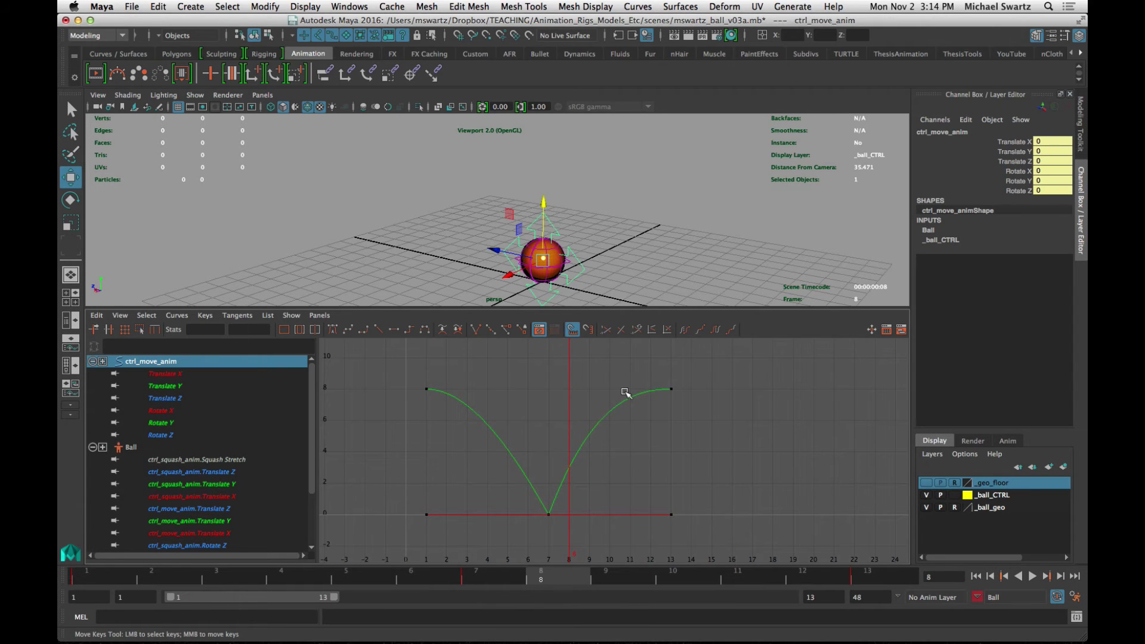
pyautogui.press('s')
pyautogui.keyDown('alt'); pyautogui.moveTo(526, 500); pyautogui.dragTo(600, 495, button='right'); pyautogui.keyUp('alt')
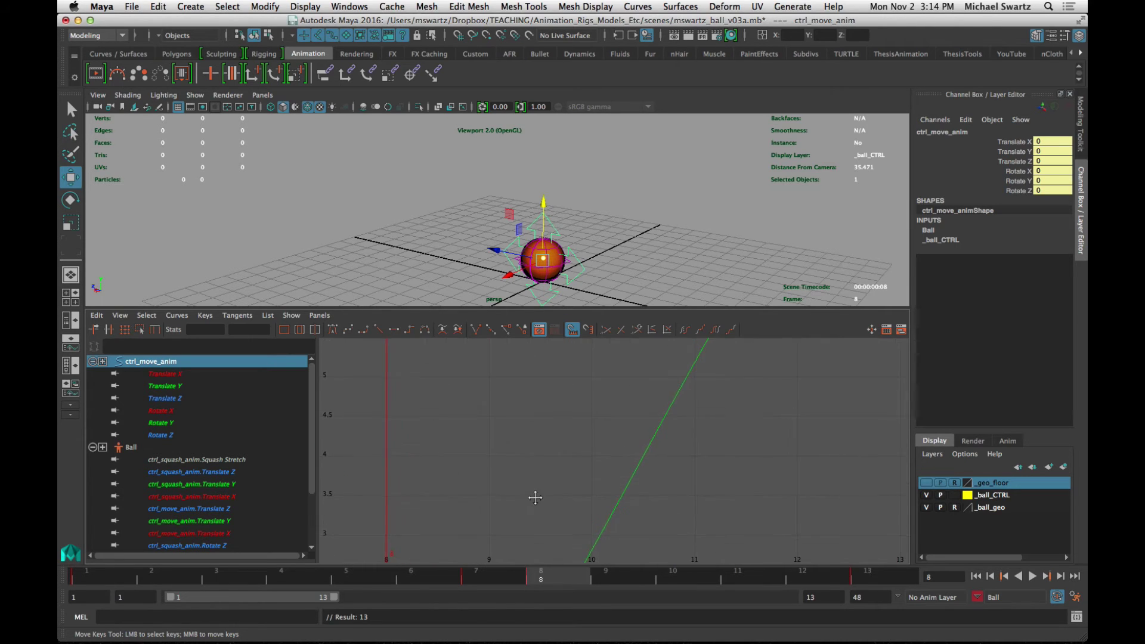
# - Flatten the outgoing Translate Y tangent of the frame 7 key so the curve runs level to frame 8
pyautogui.keyDown('alt'); pyautogui.moveTo(546, 454); pyautogui.dragTo(647, 317, button='middle'); pyautogui.keyUp('alt')
pyautogui.keyDown('alt'); pyautogui.moveTo(528, 517); pyautogui.dragTo(634, 411, button='middle'); pyautogui.keyUp('alt')
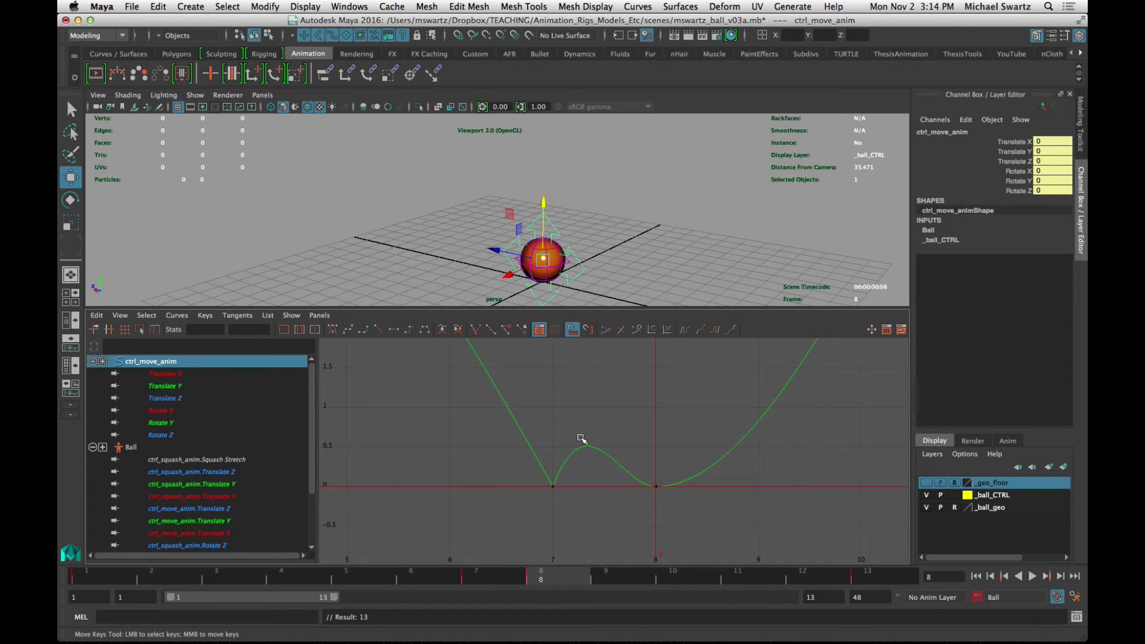
pyautogui.moveTo(581, 429); pyautogui.dragTo(531, 527)
pyautogui.moveTo(559, 431); pyautogui.dragTo(574, 472)
pyautogui.moveTo(594, 468); pyautogui.dragTo(622, 489, button='middle')
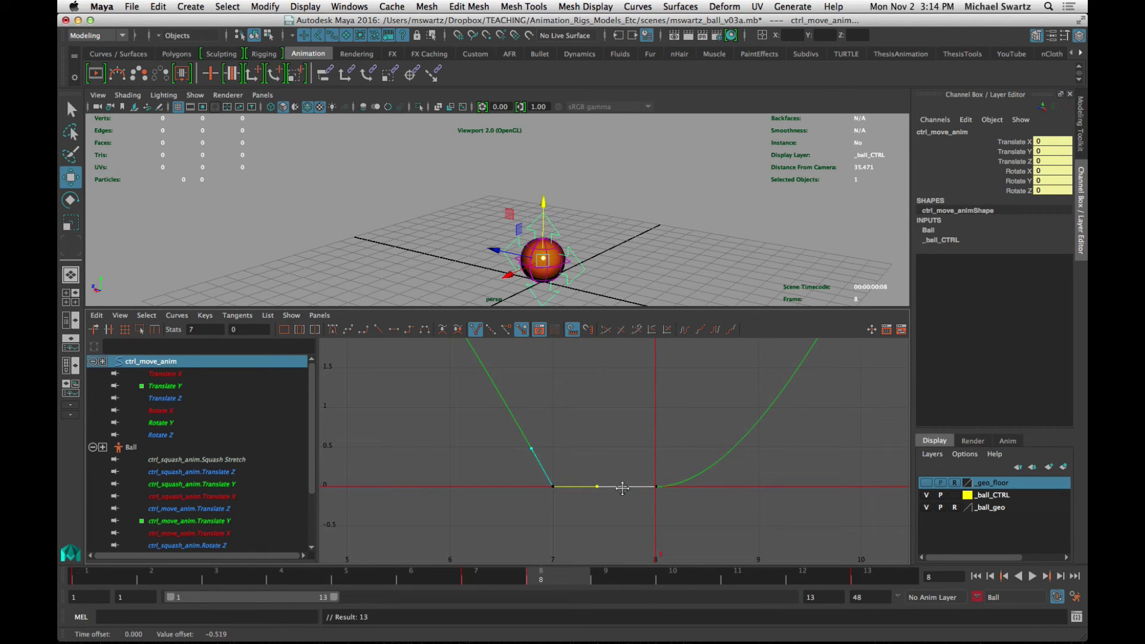
pyautogui.keyDown('alt'); pyautogui.moveTo(751, 488); pyautogui.dragTo(603, 480, button='right'); pyautogui.keyUp('alt')
pyautogui.moveTo(602, 480)
pyautogui.keyDown('alt'); pyautogui.mouseDown(button='middle')
pyautogui.moveTo(610, 500)
pyautogui.moveTo(611, 476)
pyautogui.mouseUp(button='middle'); pyautogui.keyUp('alt')
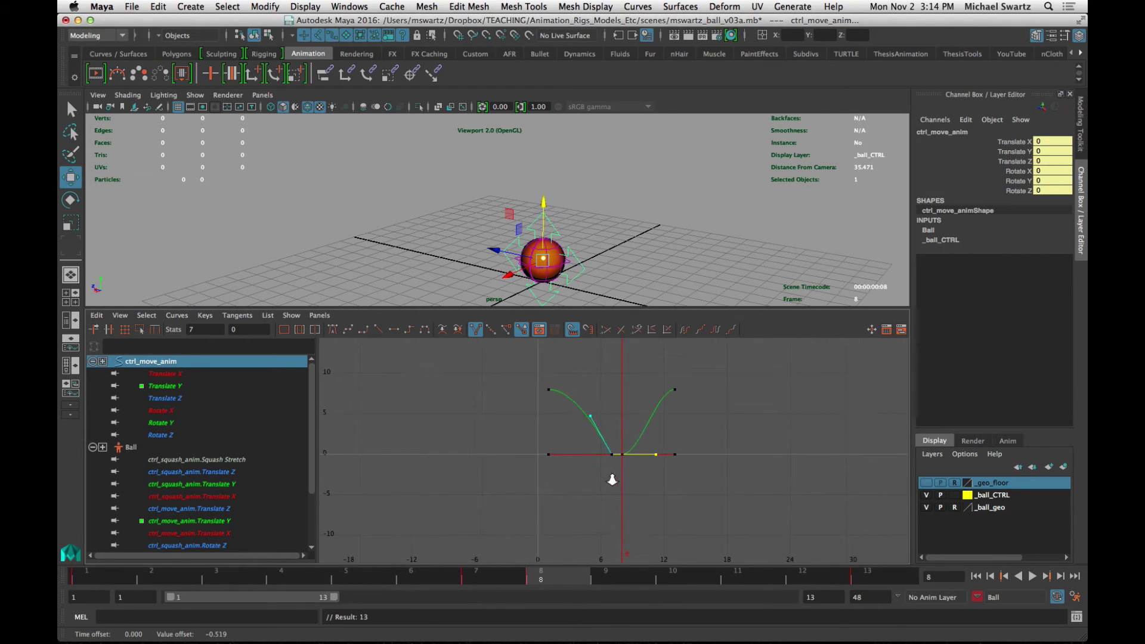
pyautogui.keyDown('alt'); pyautogui.moveTo(564, 462); pyautogui.dragTo(600, 455, button='right'); pyautogui.keyUp('alt')
pyautogui.keyDown('alt'); pyautogui.moveTo(600, 454); pyautogui.dragTo(565, 470, button='middle'); pyautogui.keyUp('alt')
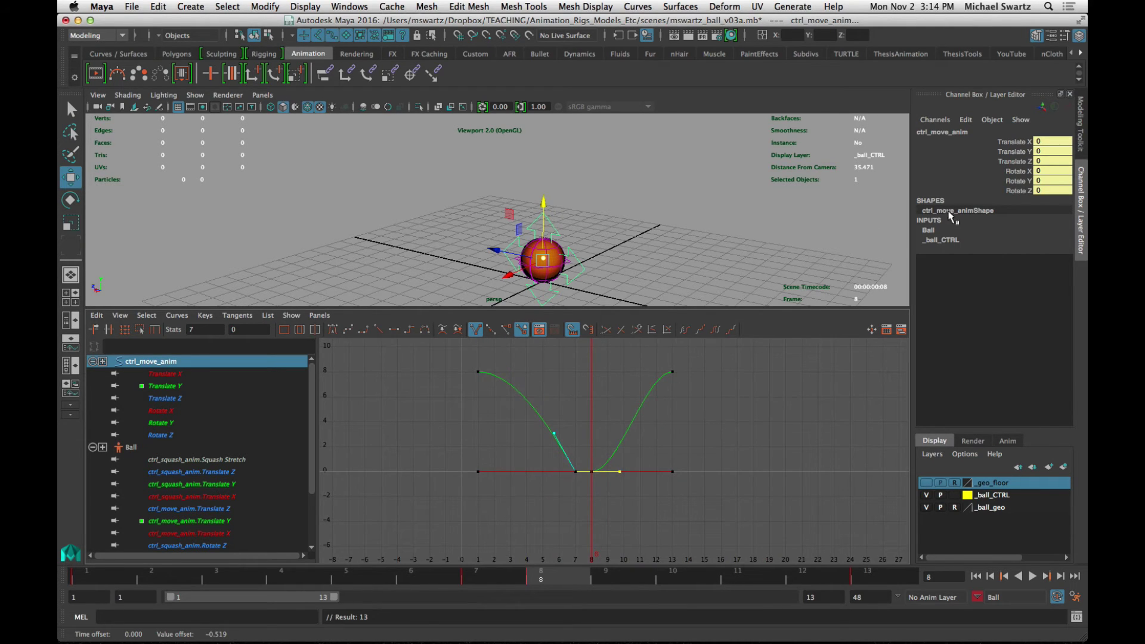
# - Select ctrl_squash_anim and enlarge the perspective view to frame the ball closely
pyautogui.click(643, 253)
pyautogui.click(569, 266)
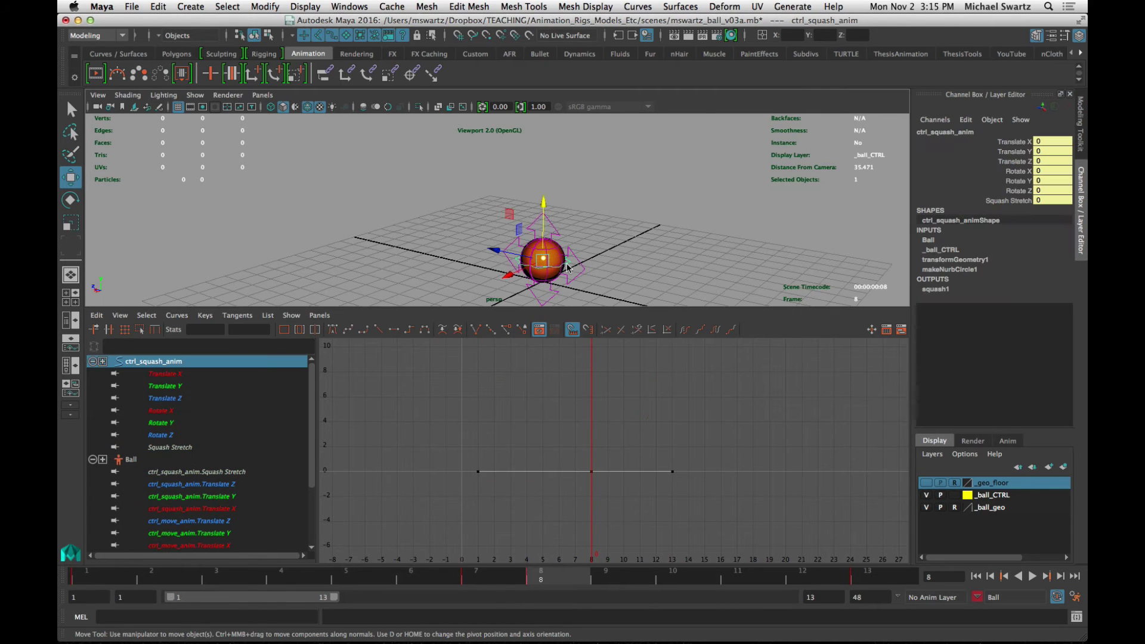
pyautogui.press('space')
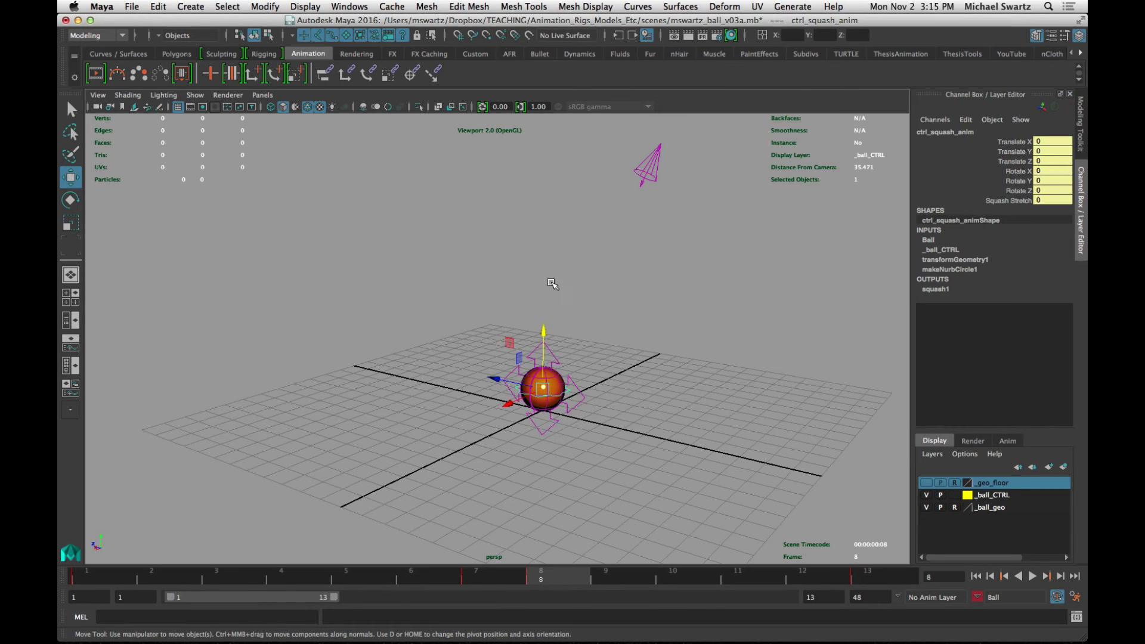
pyautogui.keyDown('alt'); pyautogui.moveTo(495, 404); pyautogui.dragTo(513, 329, button='middle'); pyautogui.keyUp('alt')
pyautogui.keyDown('alt'); pyautogui.moveTo(513, 329); pyautogui.dragTo(664, 371, button='right'); pyautogui.keyUp('alt')
pyautogui.keyDown('alt'); pyautogui.moveTo(748, 359); pyautogui.dragTo(626, 420, button='middle'); pyautogui.keyUp('alt')
pyautogui.keyDown('alt'); pyautogui.moveTo(626, 421); pyautogui.dragTo(714, 424, button='right'); pyautogui.keyUp('alt')
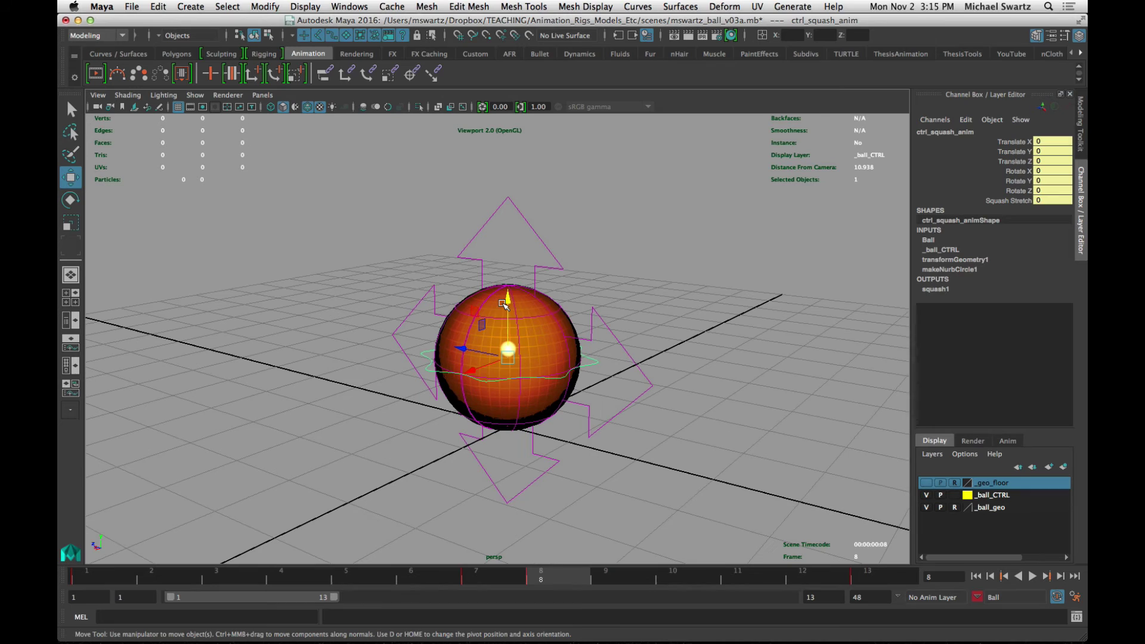
# - Lower ctrl_squash_anim to the ball's base at frame 8, key it, and set its Translate Y to -1
pyautogui.moveTo(508, 300); pyautogui.dragTo(506, 373)
pyautogui.press('s')
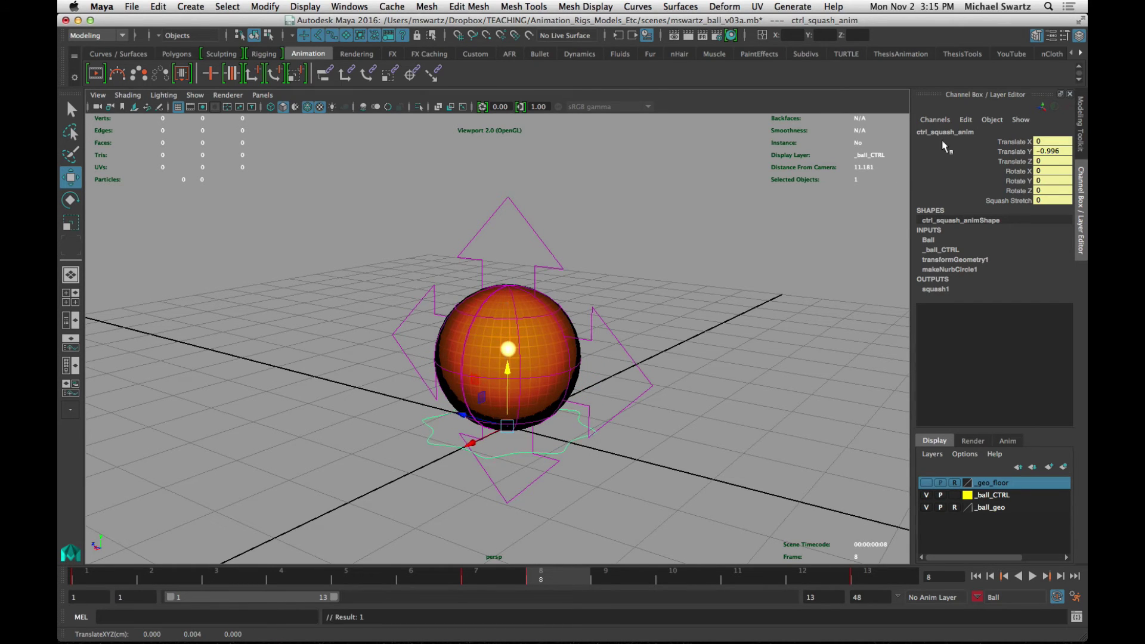
pyautogui.doubleClick(1052, 151)
pyautogui.write('-1')
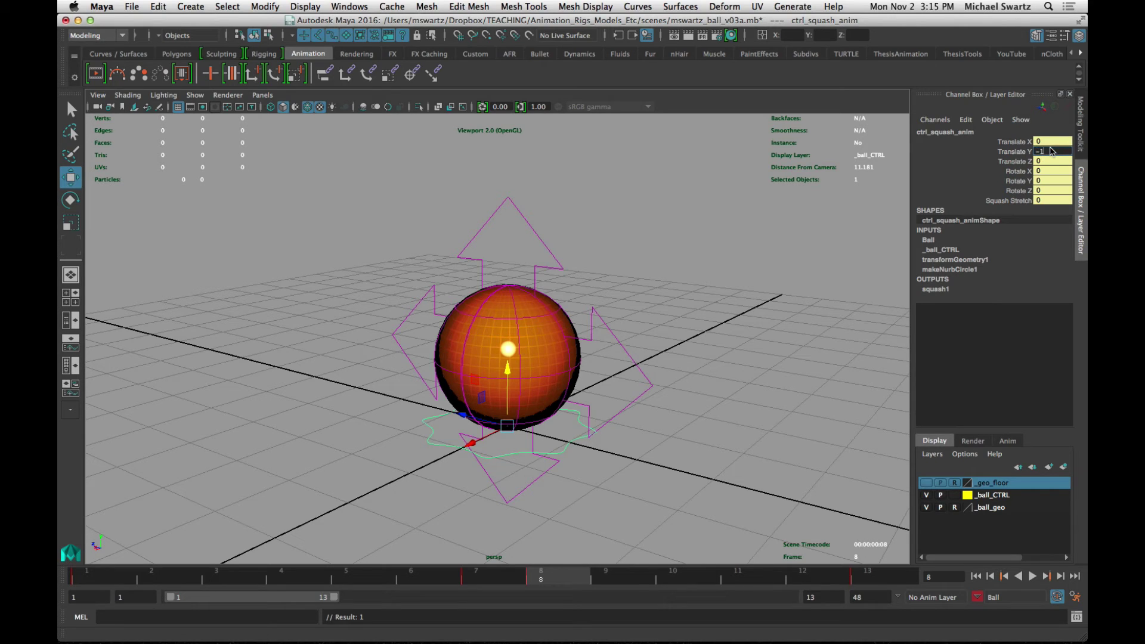
pyautogui.press('Return')
# - Set the Squash Stretch of ctrl_squash_anim to -0.2 at frame 8 and inspect the squashed ball from ground level
pyautogui.keyDown('alt'); pyautogui.moveTo(616, 320); pyautogui.dragTo(579, 365); pyautogui.keyUp('alt')
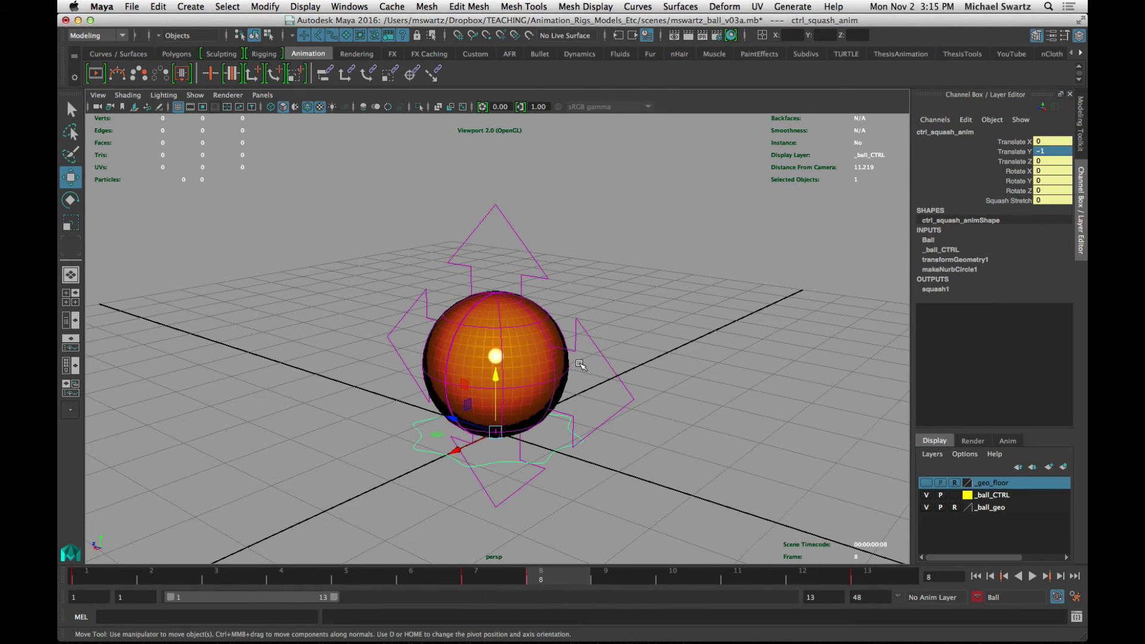
pyautogui.click(1000, 200)
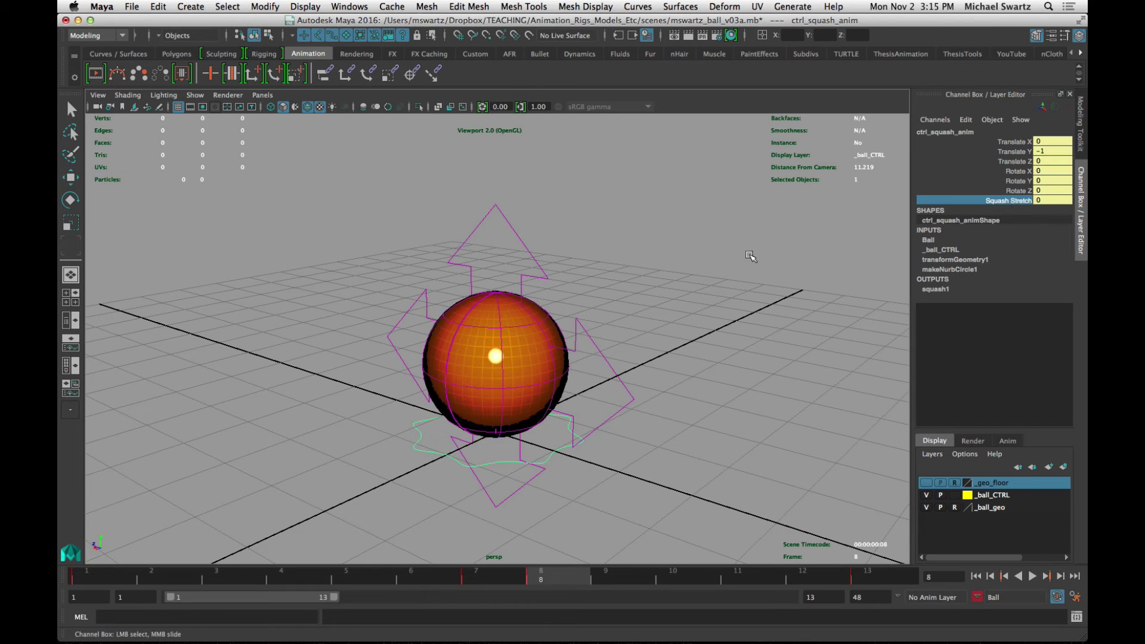
pyautogui.moveTo(730, 277); pyautogui.dragTo(729, 275, button='middle')
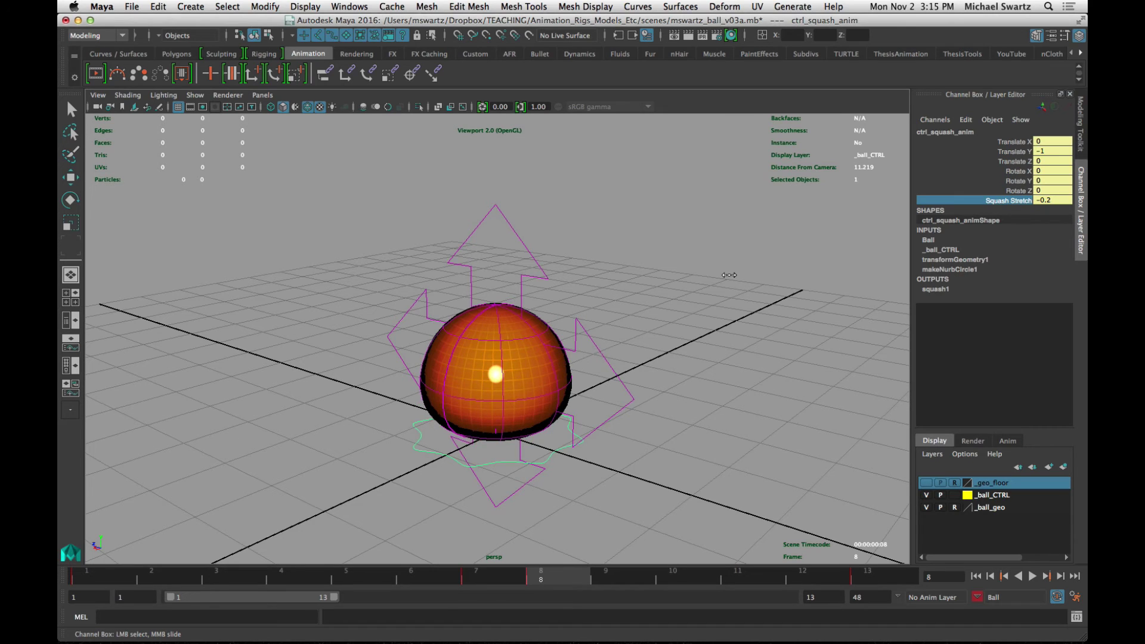
pyautogui.keyDown('alt'); pyautogui.moveTo(545, 373); pyautogui.dragTo(585, 363); pyautogui.keyUp('alt')
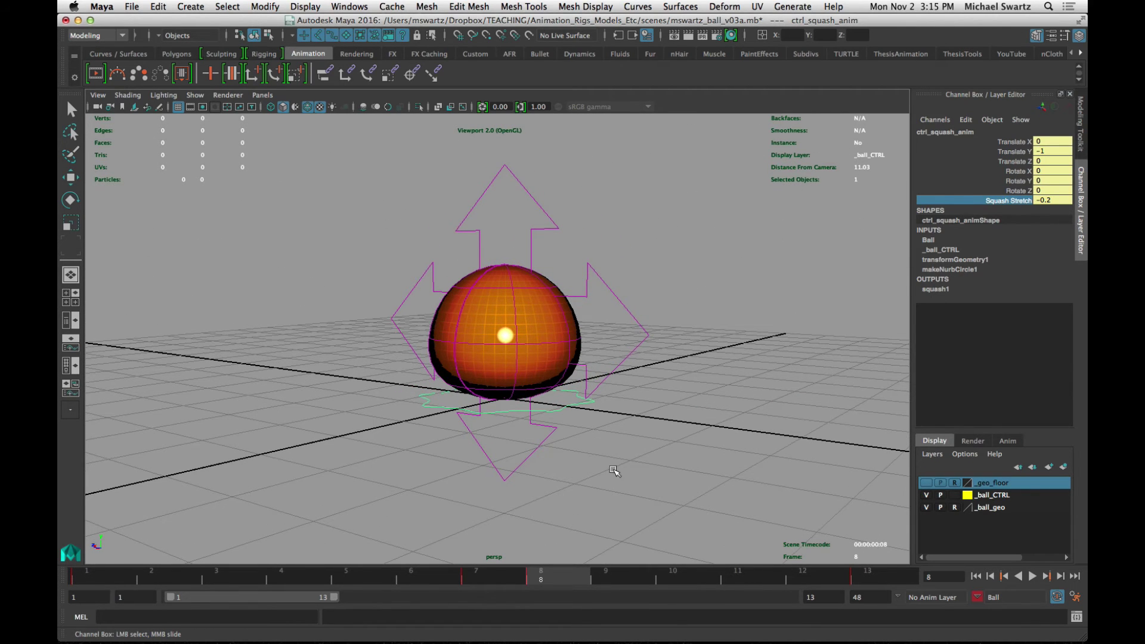
# - Carry the frame 8 pose over to frame 9, key it, and set Squash Stretch to -0.4
pyautogui.click(606, 577)
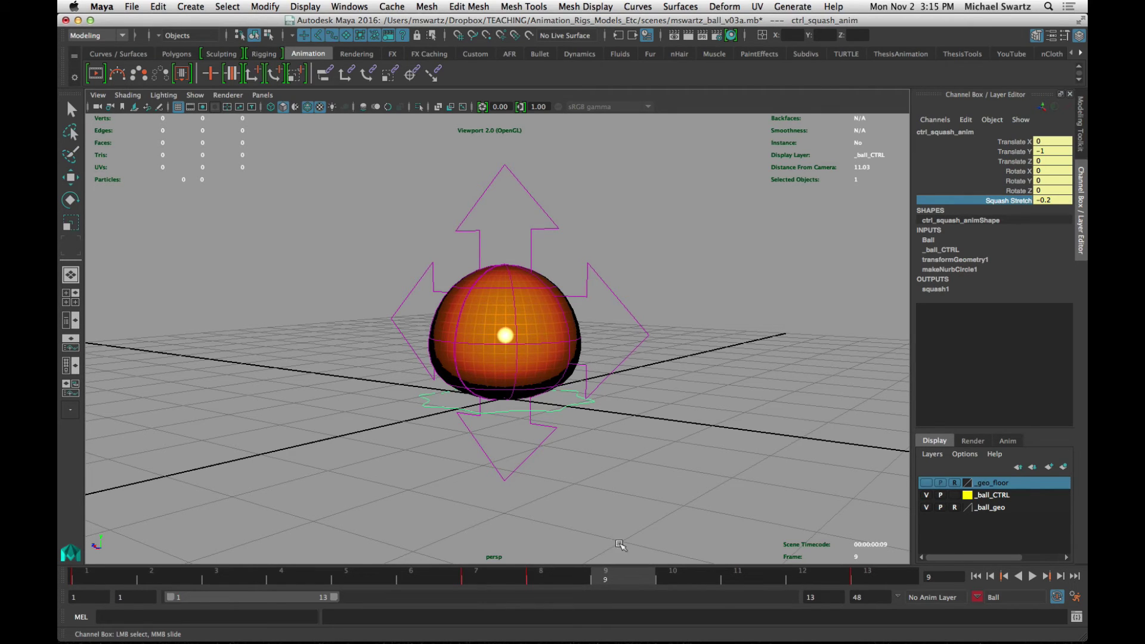
pyautogui.click(554, 580)
pyautogui.click(608, 580)
pyautogui.press('s')
pyautogui.moveTo(825, 266); pyautogui.dragTo(821, 267, button='middle')
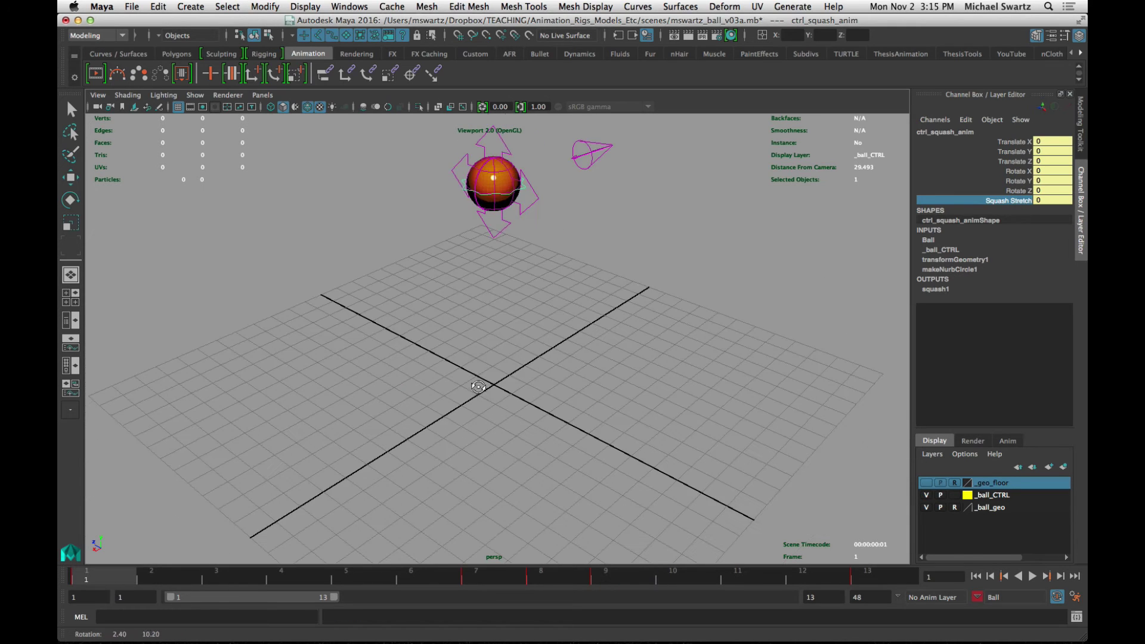
# - Scrub between frames 1 and 7 from several view distances to examine the ball's shape before ground contact
pyautogui.keyDown('alt'); pyautogui.moveTo(479, 387); pyautogui.dragTo(453, 395, button='right'); pyautogui.keyUp('alt')
pyautogui.keyDown('alt'); pyautogui.moveTo(498, 399); pyautogui.dragTo(508, 369); pyautogui.keyUp('alt')
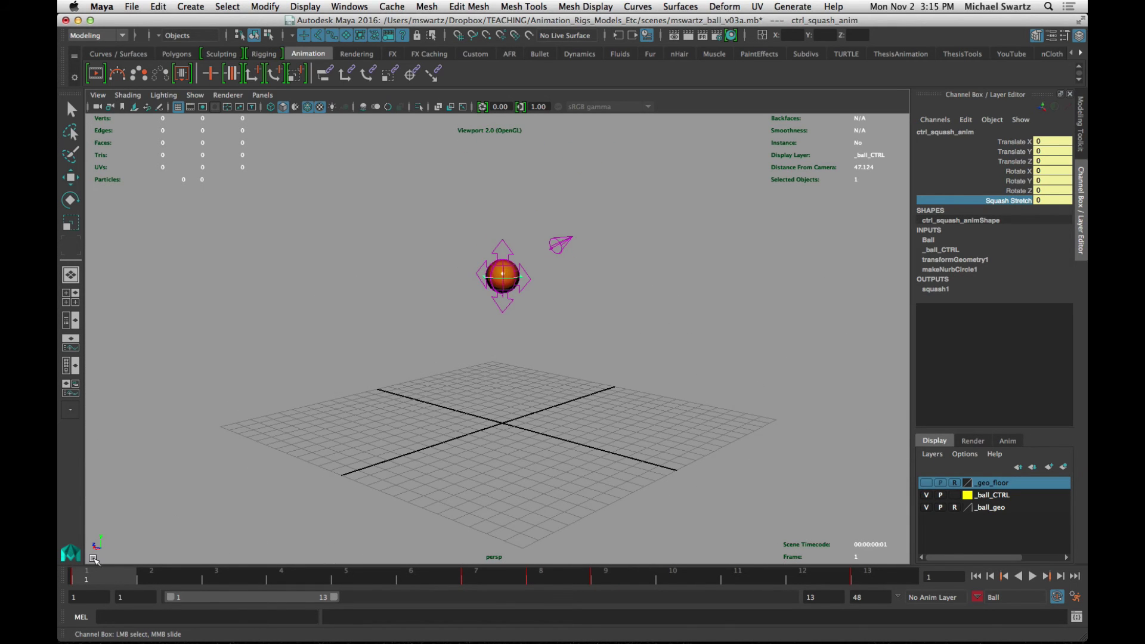
pyautogui.moveTo(132, 580); pyautogui.dragTo(474, 587)
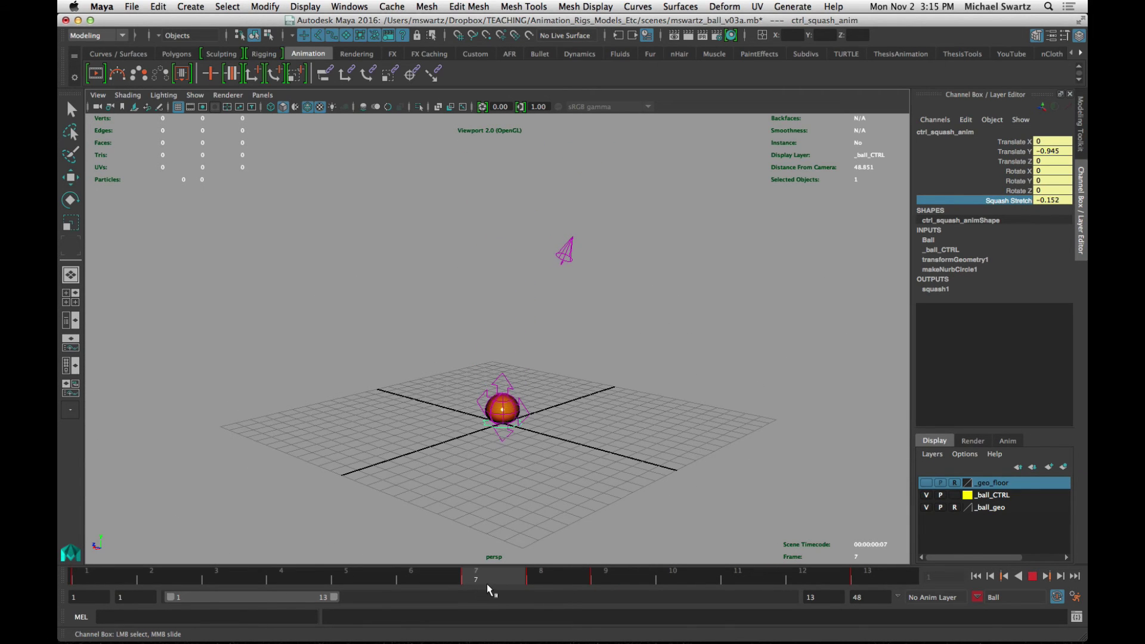
pyautogui.keyDown('alt'); pyautogui.moveTo(512, 447); pyautogui.dragTo(578, 439); pyautogui.keyUp('alt')
pyautogui.keyDown('alt'); pyautogui.moveTo(578, 440); pyautogui.dragTo(650, 455, button='right'); pyautogui.keyUp('alt')
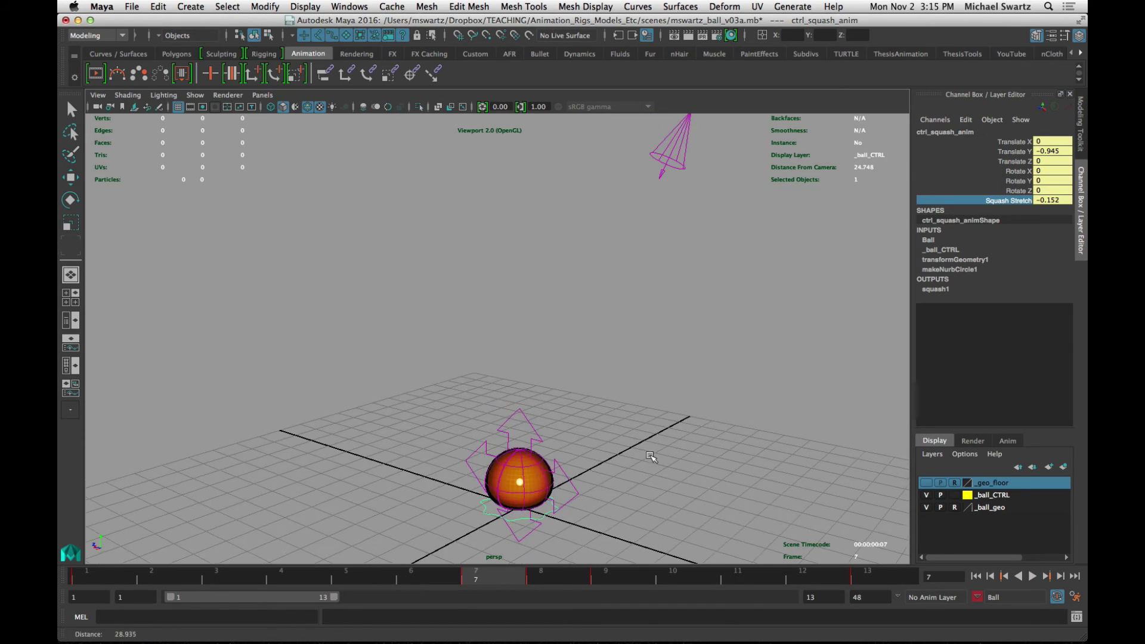
pyautogui.keyDown('alt'); pyautogui.moveTo(651, 457); pyautogui.dragTo(502, 514); pyautogui.keyUp('alt')
pyautogui.moveTo(470, 578); pyautogui.dragTo(62, 571)
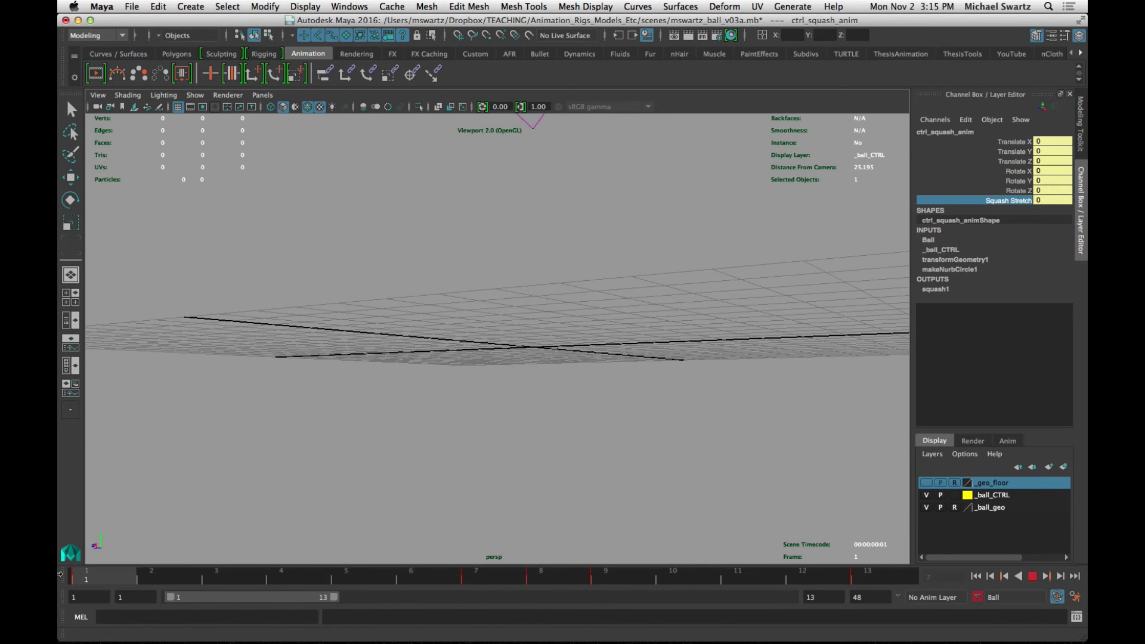
pyautogui.keyDown('alt'); pyautogui.moveTo(787, 281); pyautogui.dragTo(779, 299); pyautogui.keyUp('alt')
pyautogui.keyDown('alt'); pyautogui.moveTo(684, 300); pyautogui.dragTo(610, 312, button='right'); pyautogui.keyUp('alt')
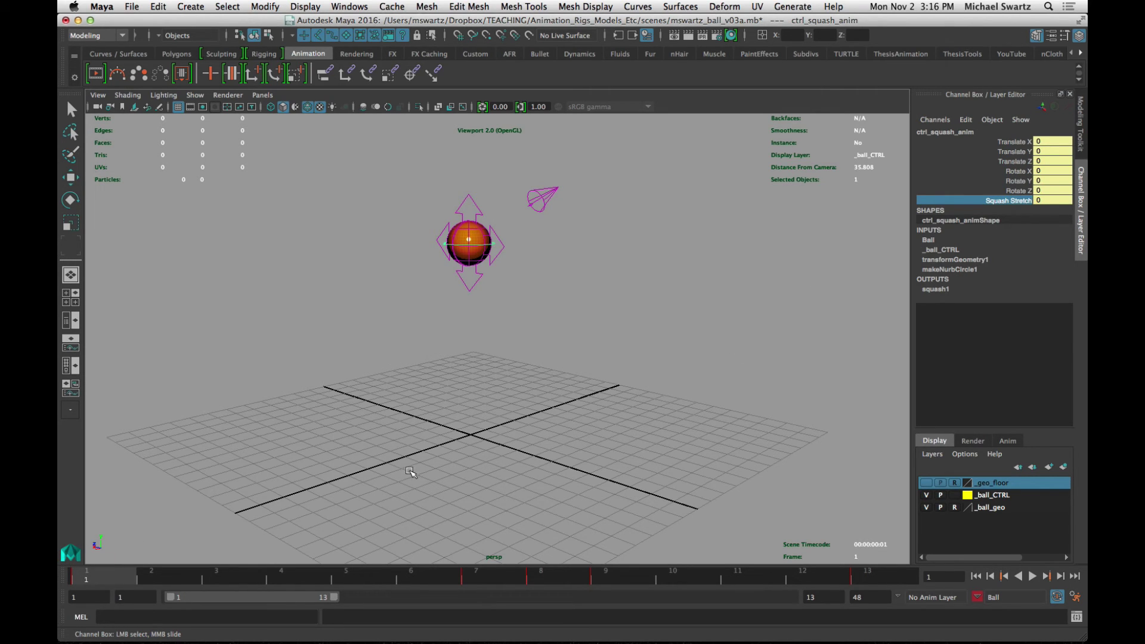
# - At frame 7, reset all Translate, Rotate and Squash Stretch channels of ctrl_squash_anim to 0
pyautogui.click(478, 584)
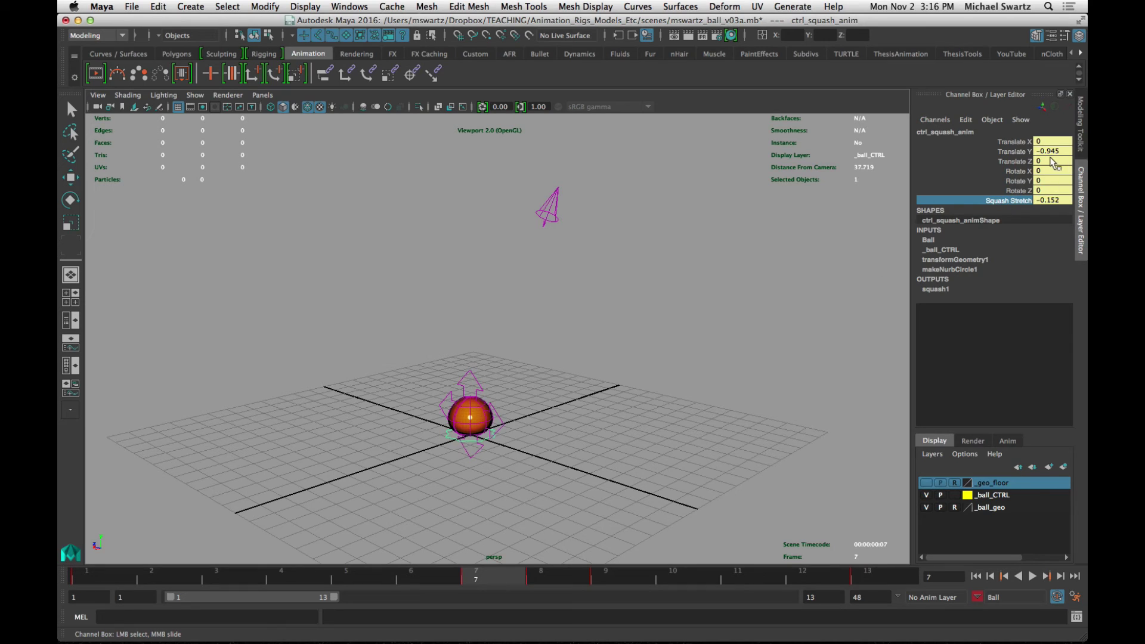
pyautogui.moveTo(1047, 142); pyautogui.dragTo(1042, 212)
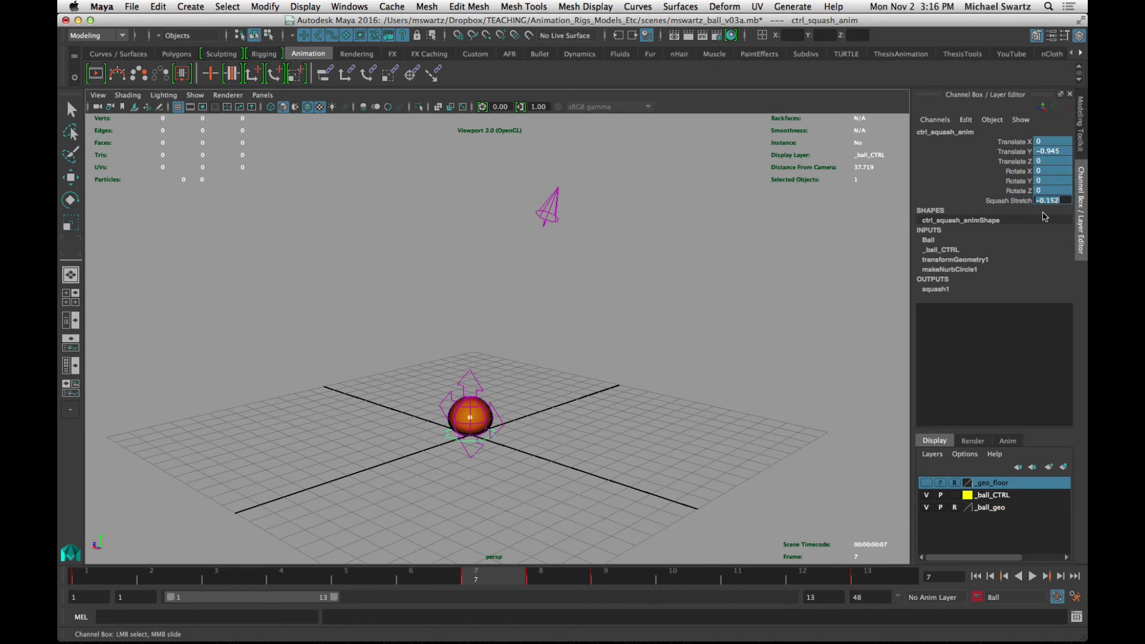
pyautogui.write('0')
pyautogui.press('Return')
# - Check the Squash Stretch values at frames 8 and 9, and scrub back to frame 1
pyautogui.click(535, 575)
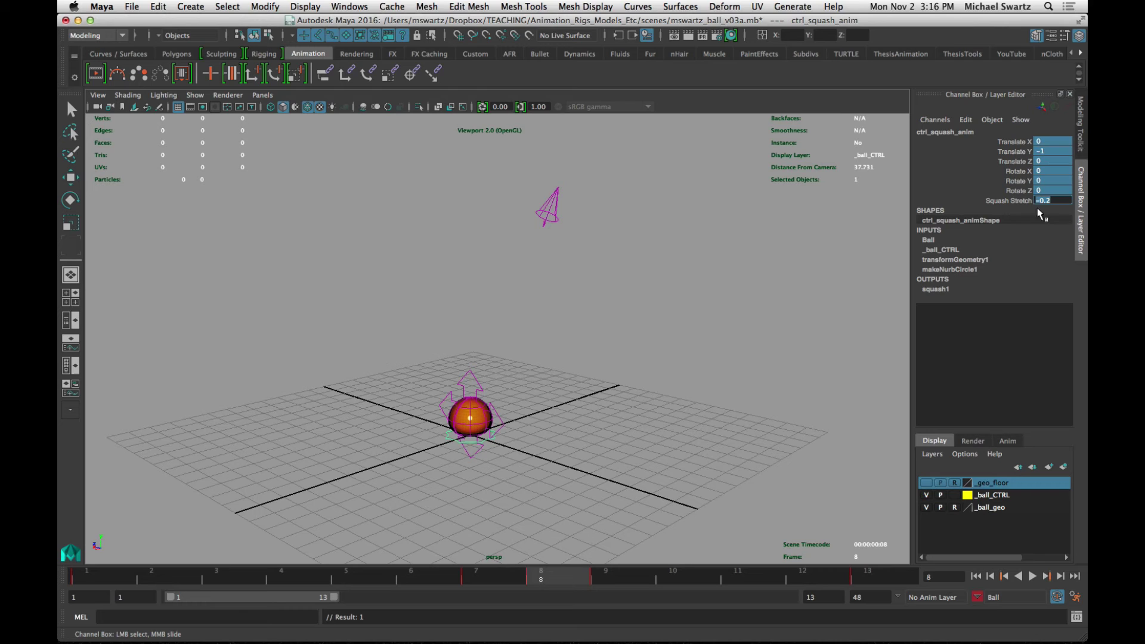
pyautogui.click(1012, 201)
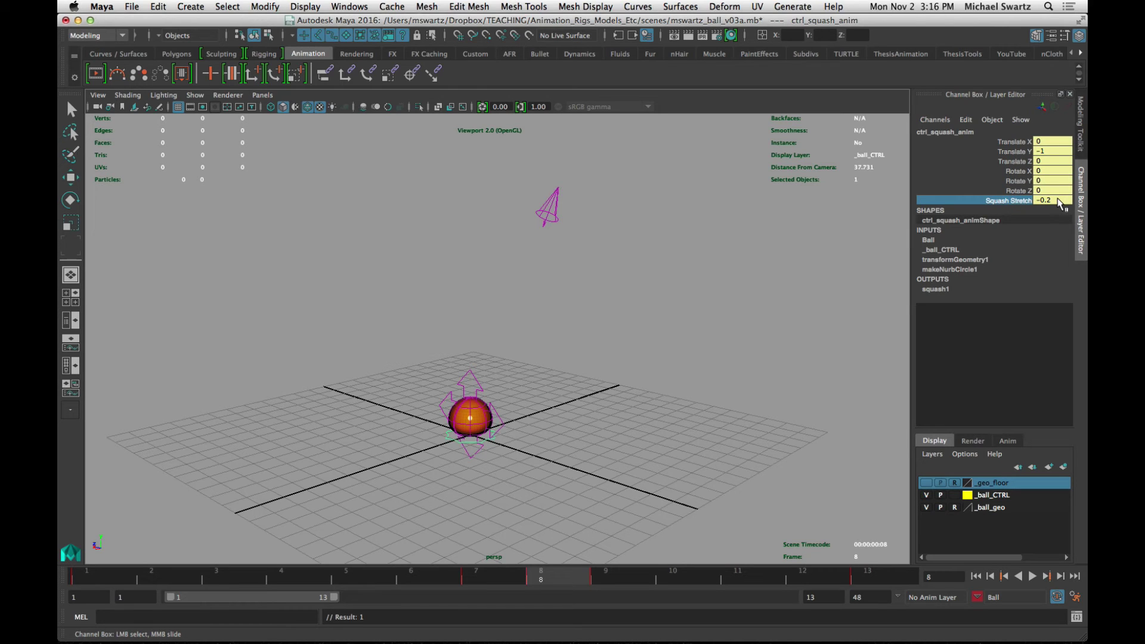
pyautogui.click(604, 571)
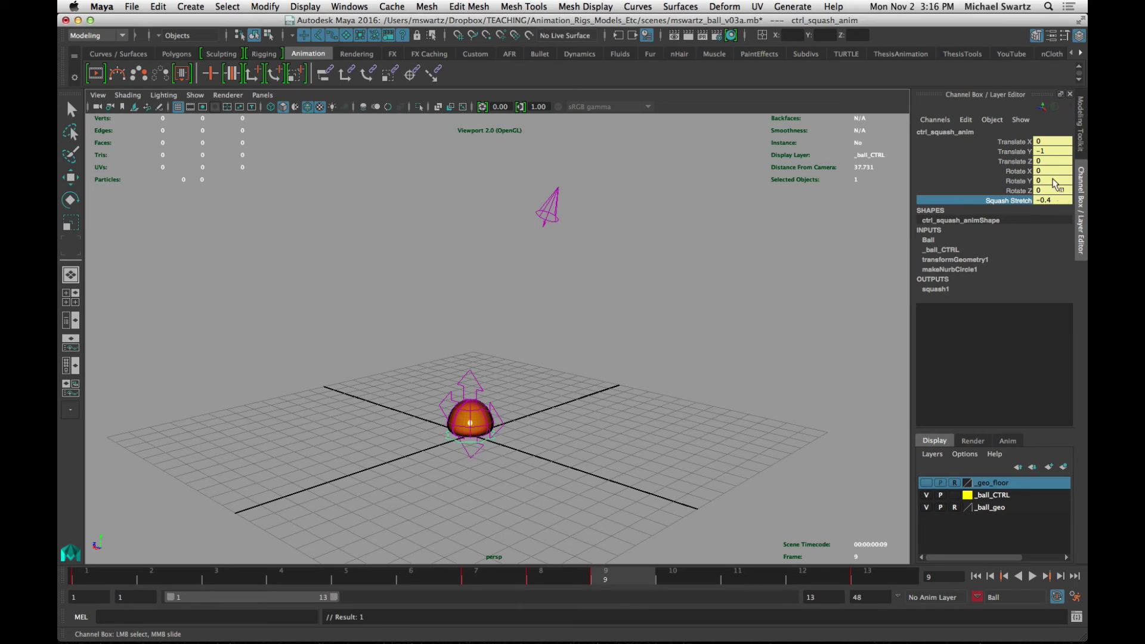
pyautogui.moveTo(593, 576); pyautogui.dragTo(75, 574)
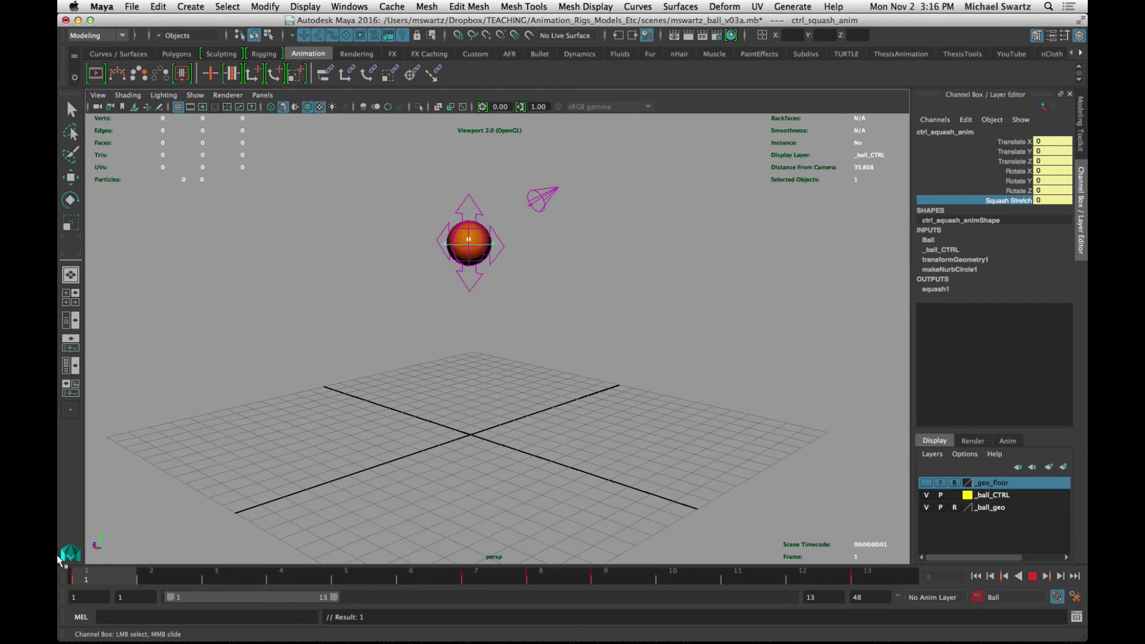
# - Deselect the control, play back the looping bounce, stop it, and frame the ball's ground contact more closely
pyautogui.click(359, 460)
pyautogui.hotkey('alt', 'v')
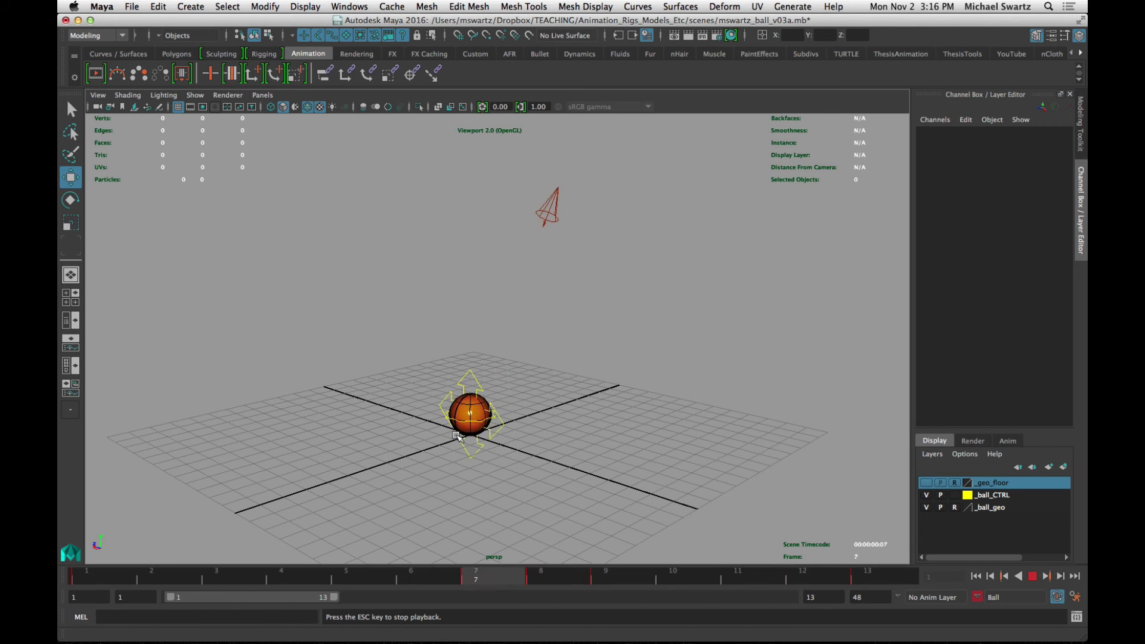
pyautogui.press('Escape')
pyautogui.keyDown('alt'); pyautogui.moveTo(463, 456); pyautogui.dragTo(636, 472, button='right'); pyautogui.keyUp('alt')
pyautogui.keyDown('alt'); pyautogui.moveTo(635, 471); pyautogui.dragTo(594, 460); pyautogui.keyUp('alt')
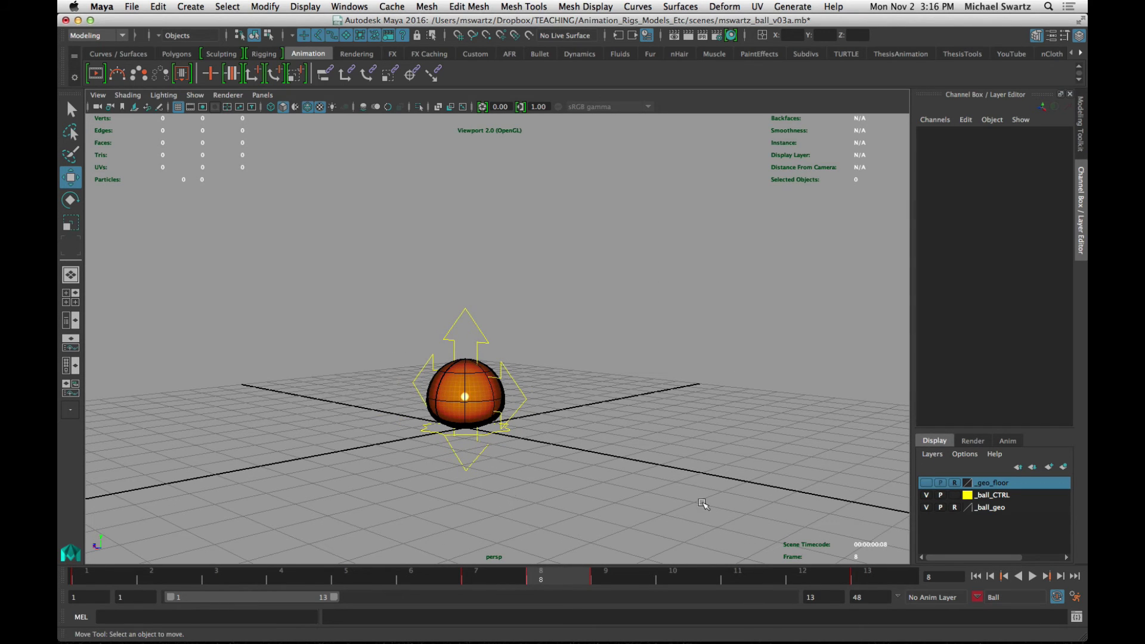
# - Copy the key at frame 8, paste it at frame 10, and go to frame 7
pyautogui.moveTo(560, 585)
pyautogui.mouseDown()
pyautogui.moveTo(675, 578)
pyautogui.moveTo(504, 574)
pyautogui.moveTo(552, 578)
pyautogui.mouseUp()
pyautogui.rightClick(536, 579)
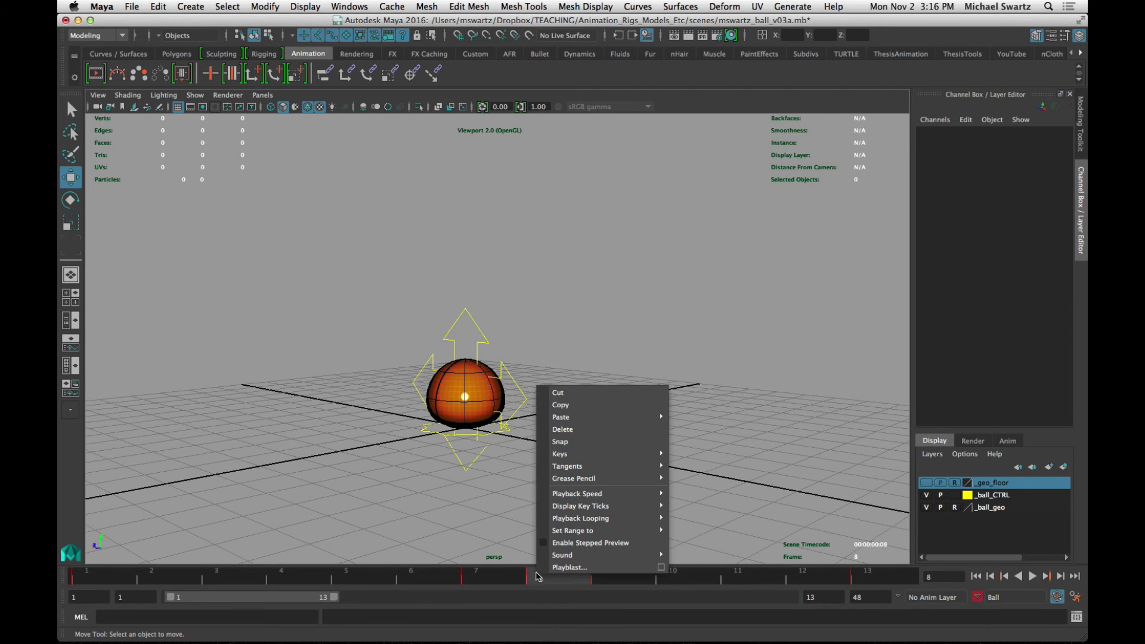
pyautogui.click(561, 406)
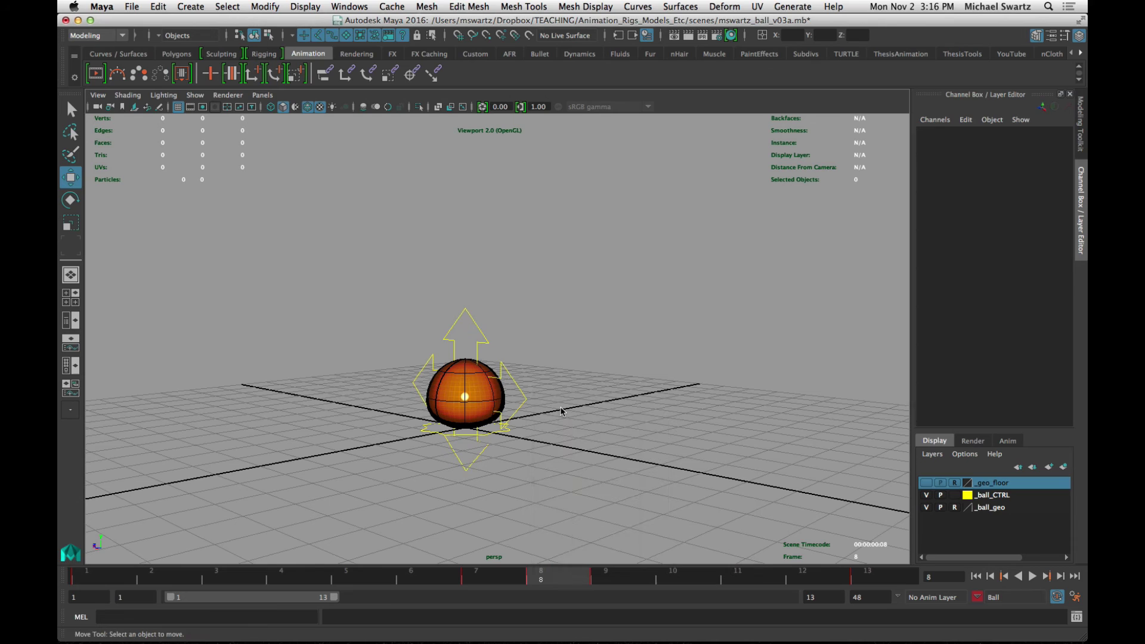
pyautogui.click(678, 577)
pyautogui.rightClick(674, 578)
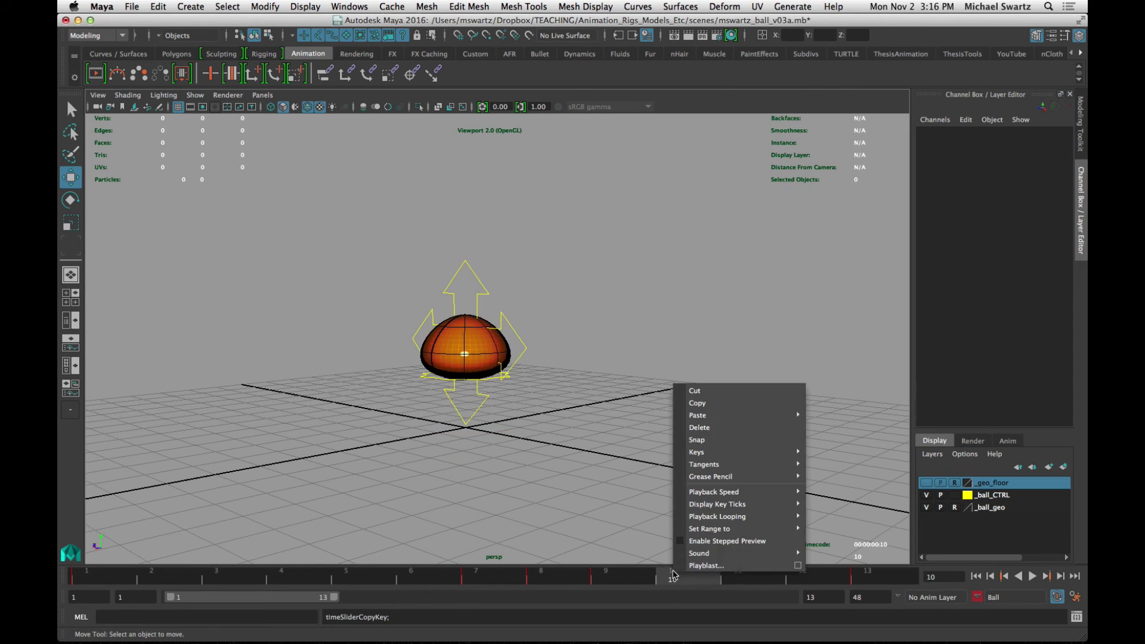
pyautogui.moveTo(711, 416)
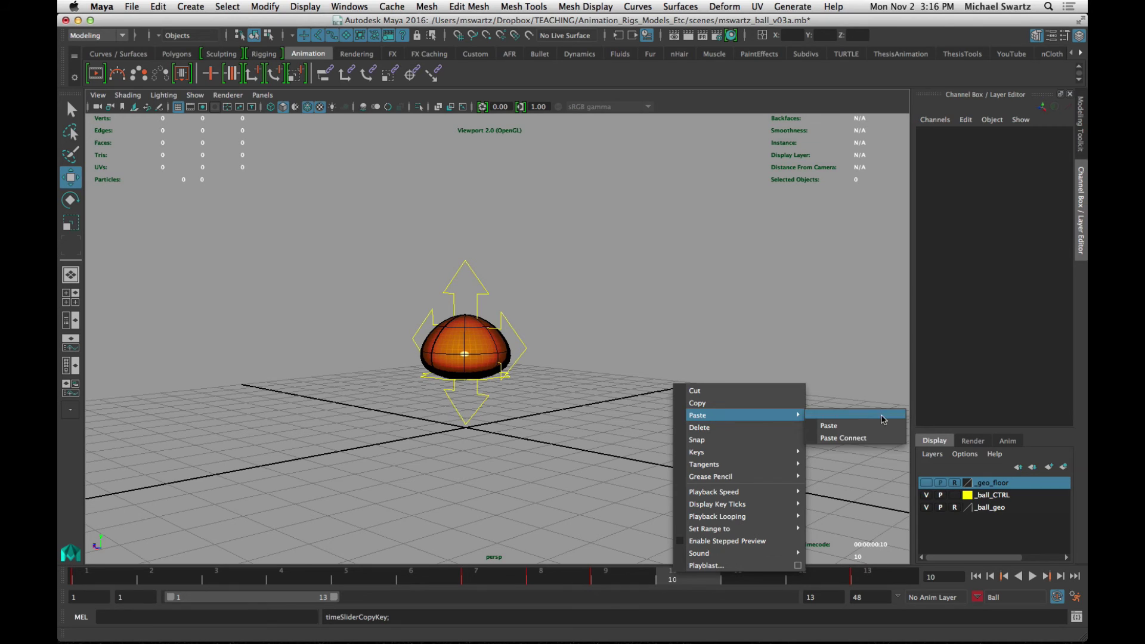
pyautogui.click(855, 430)
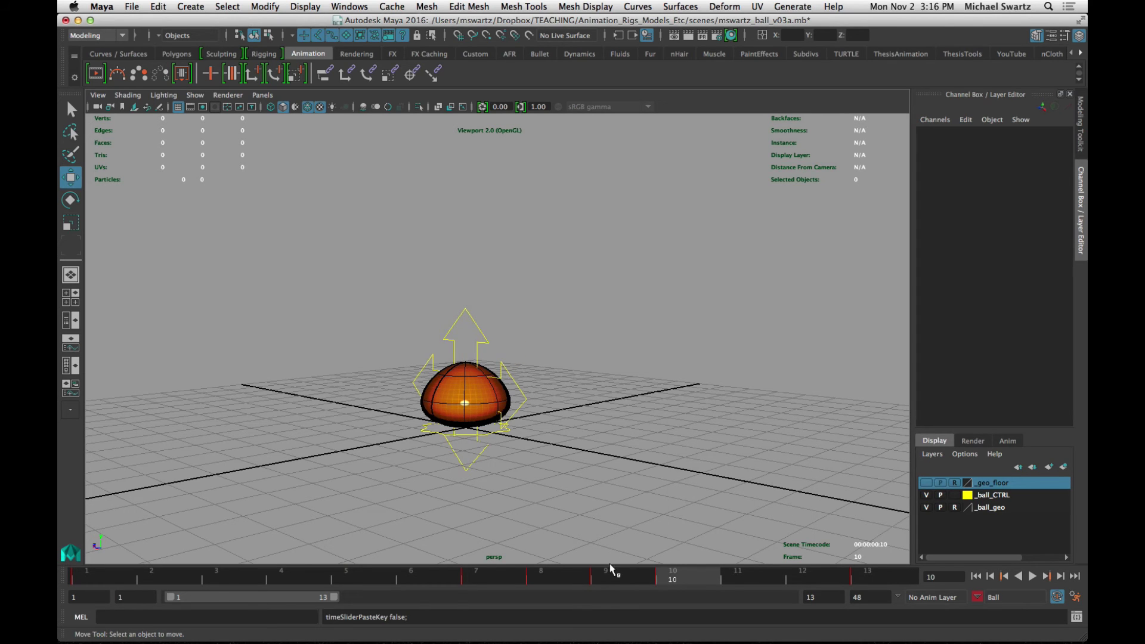
pyautogui.click(472, 576)
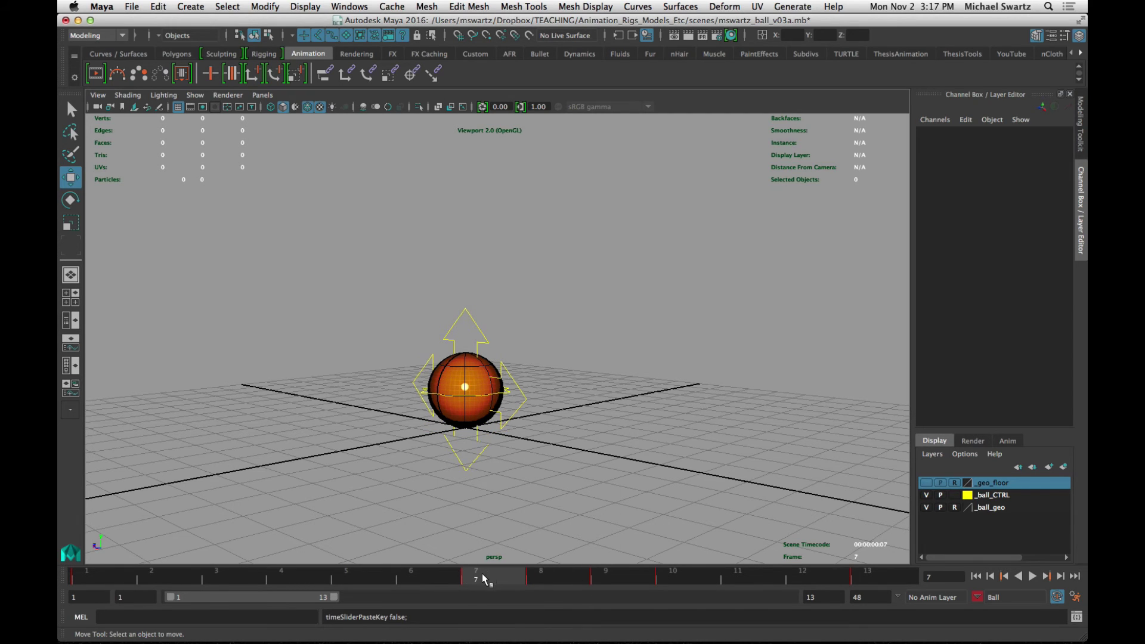
# - Copy the key at frame 7 and paste it at frame 10
pyautogui.rightClick(481, 573)
pyautogui.click(516, 414)
pyautogui.click(671, 583)
pyautogui.rightClick(673, 582)
pyautogui.moveTo(740, 424)
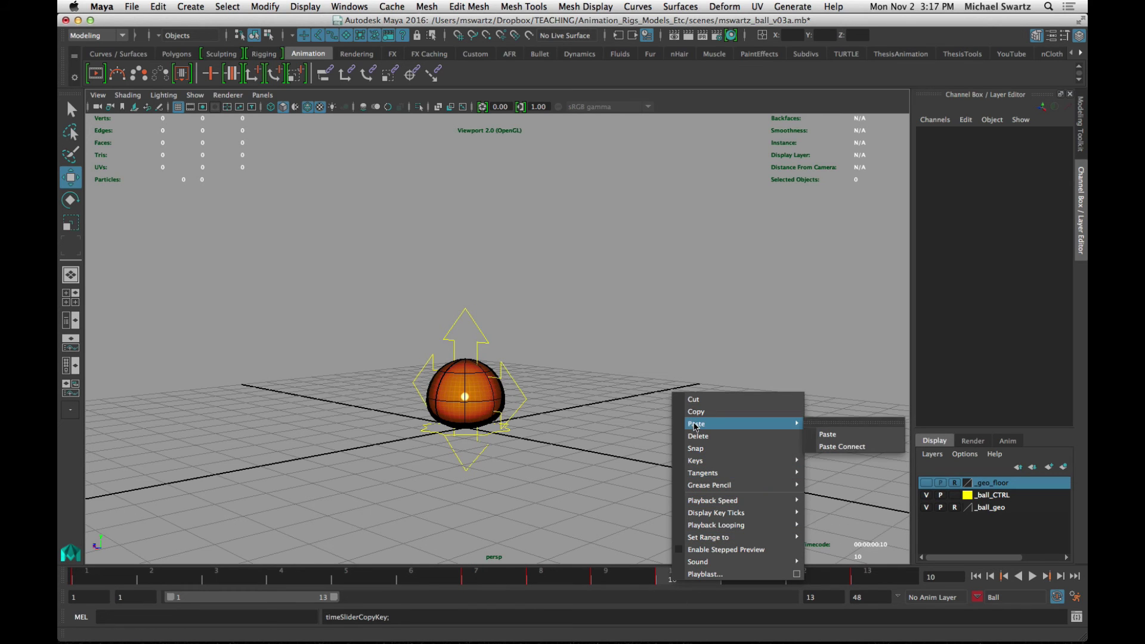
pyautogui.click(842, 437)
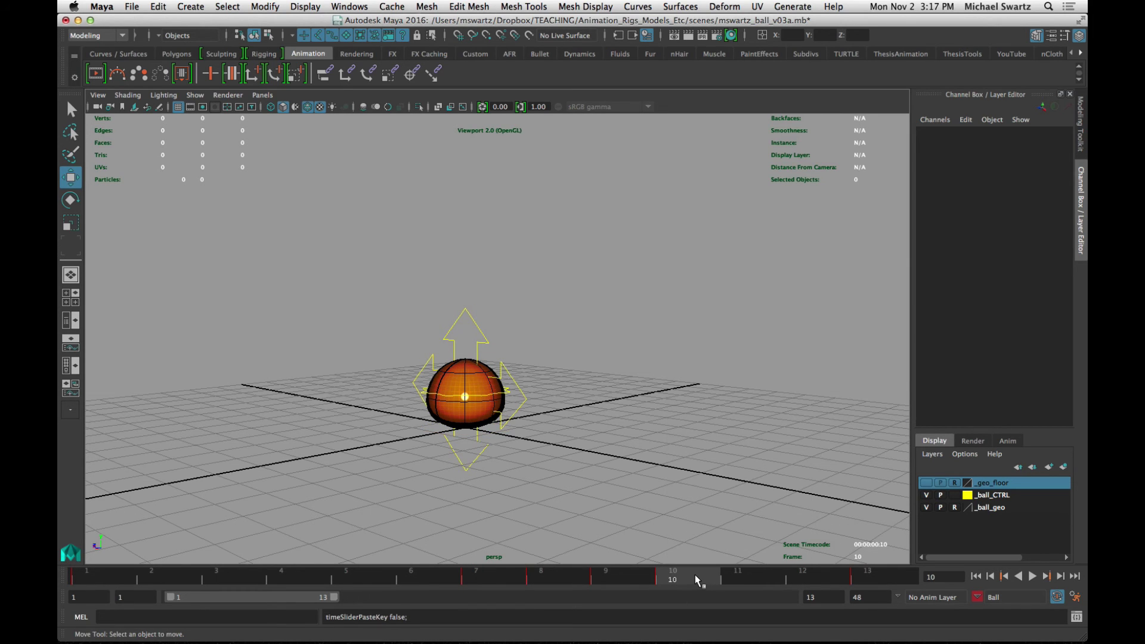
pyautogui.click(661, 477)
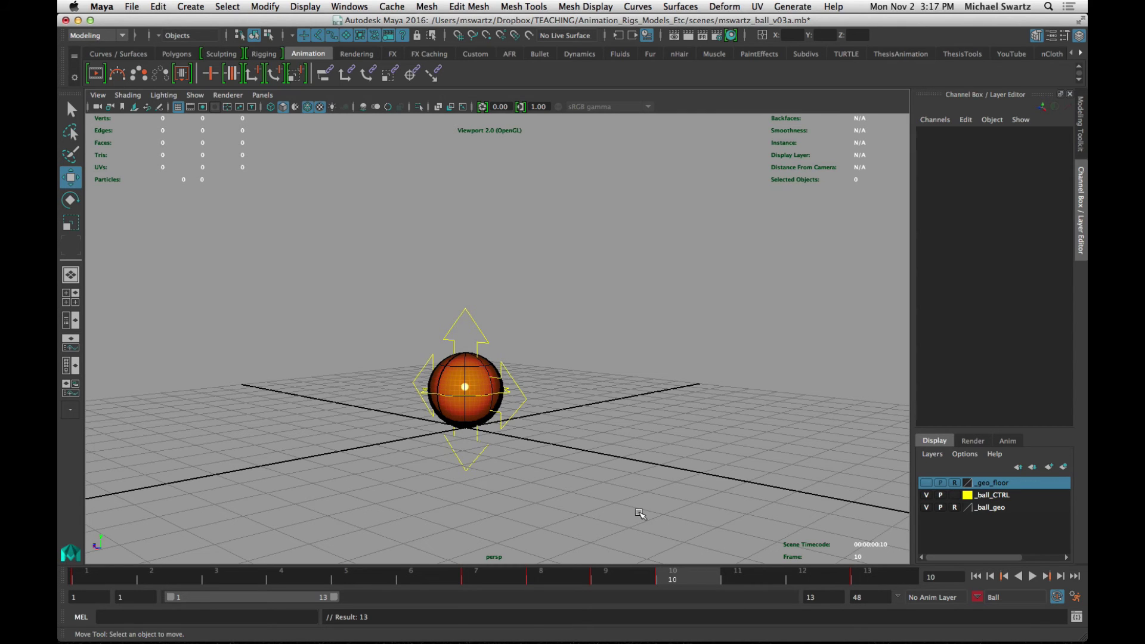
# - Play back and scrub the looping bounce, examining the squash around frame 8 from wider and closer views
pyautogui.hotkey('alt', 'v')
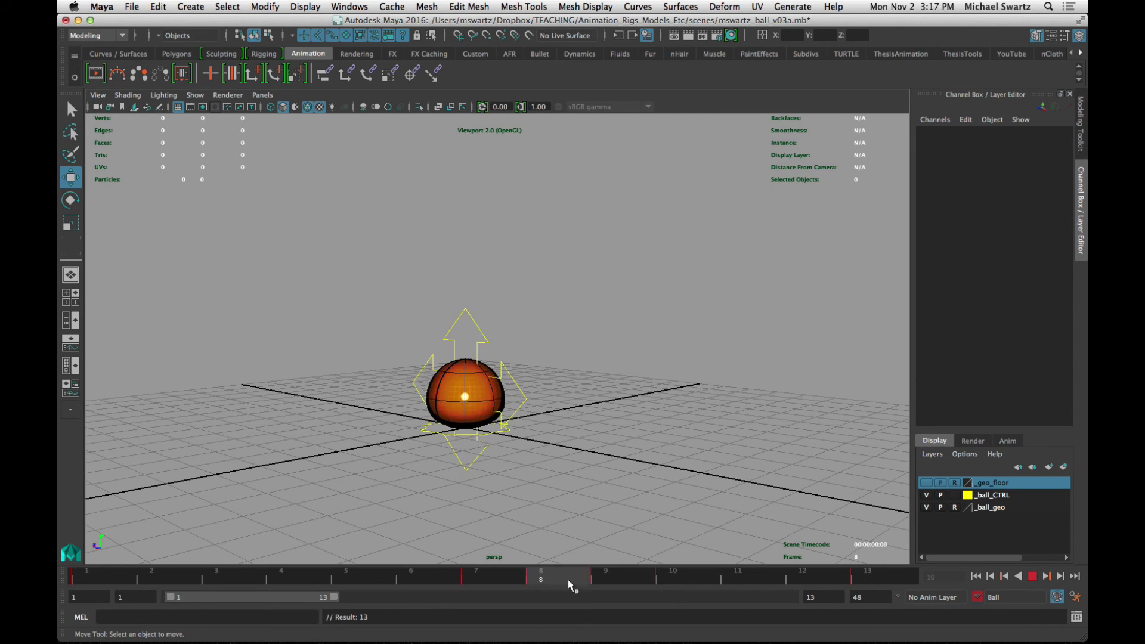
pyautogui.moveTo(567, 580); pyautogui.dragTo(74, 538)
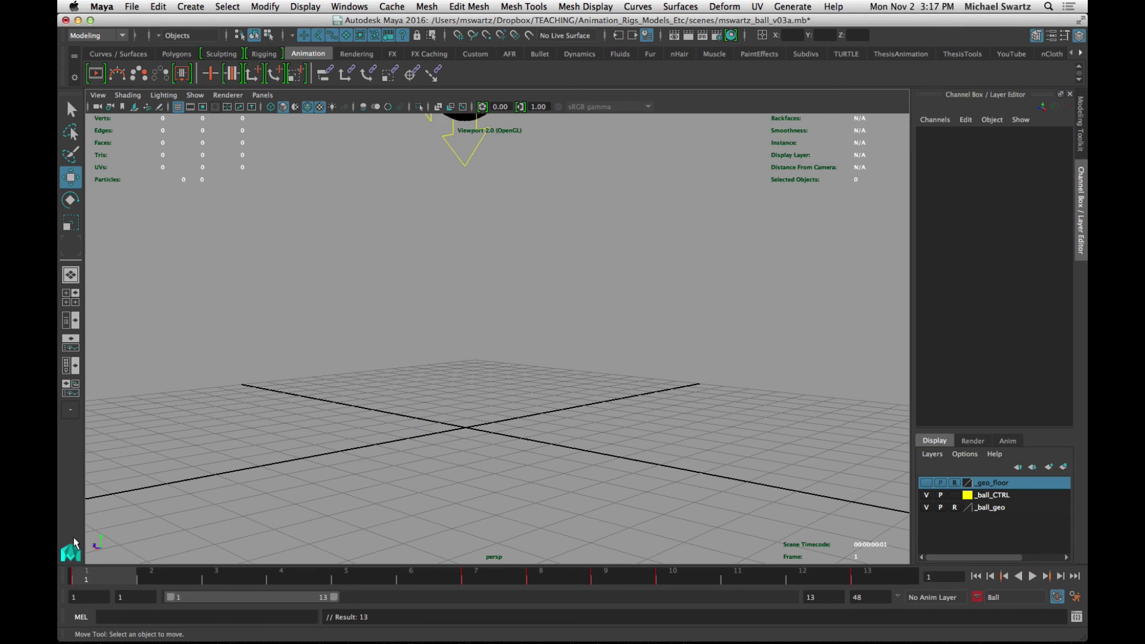
pyautogui.scroll(-5, 618, 407)
pyautogui.hotkey('alt', 'v')
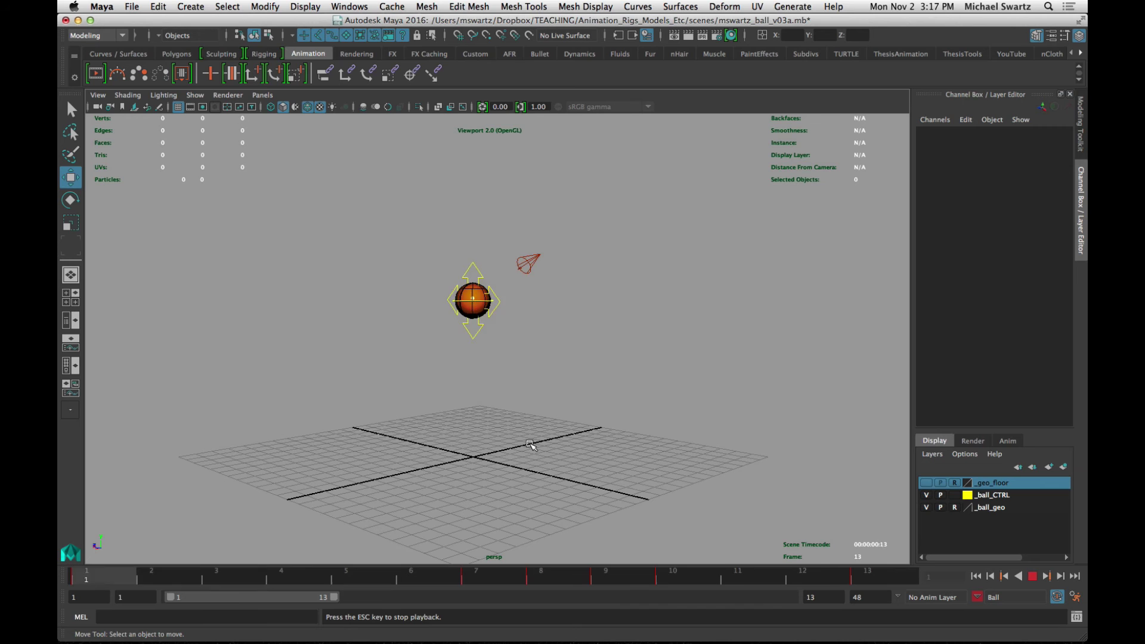
pyautogui.hotkey('alt', 'v')
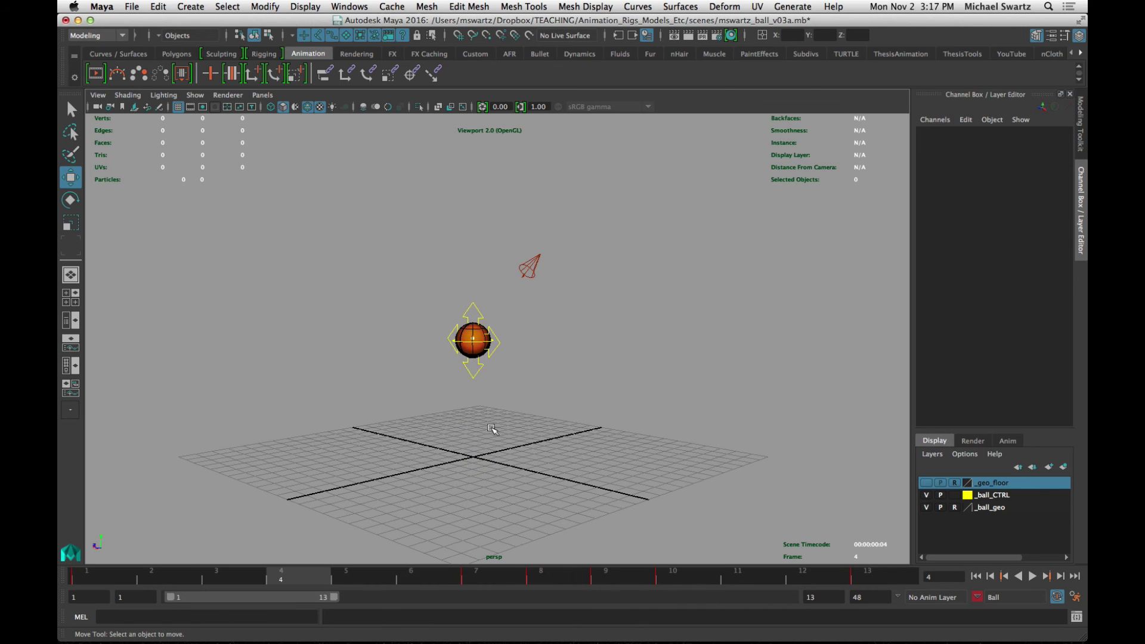
pyautogui.scroll(3, 491, 428)
pyautogui.keyDown('alt'); pyautogui.moveTo(601, 480); pyautogui.dragTo(601, 432, button='middle'); pyautogui.keyUp('alt')
pyautogui.scroll(3, 562, 450)
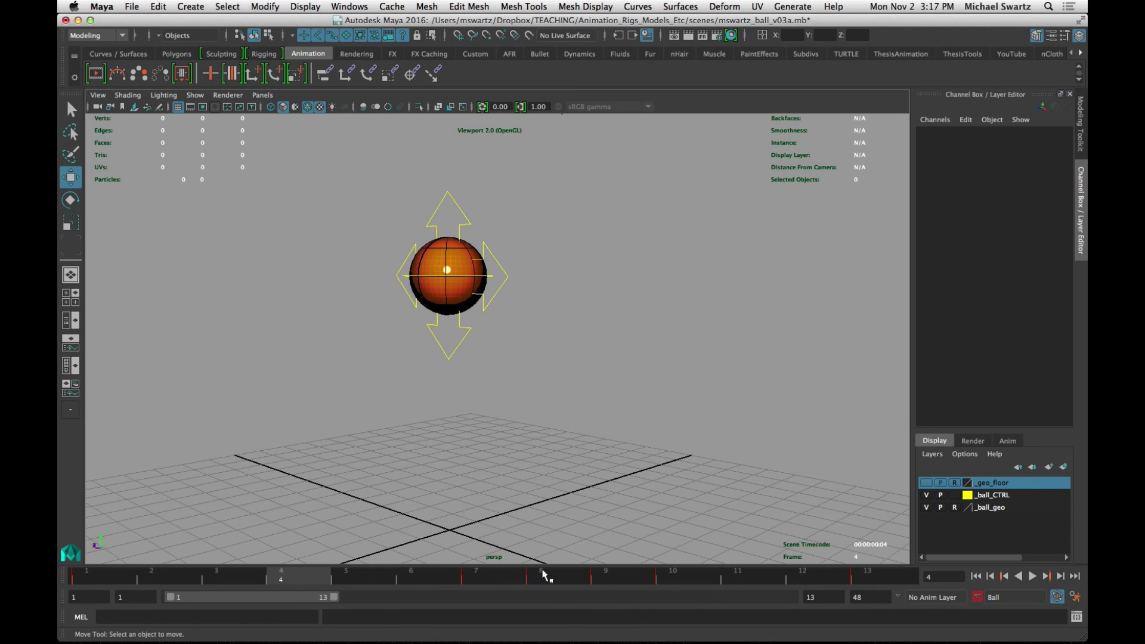
pyautogui.moveTo(545, 574); pyautogui.dragTo(562, 577)
pyautogui.hotkey('alt', 'v')
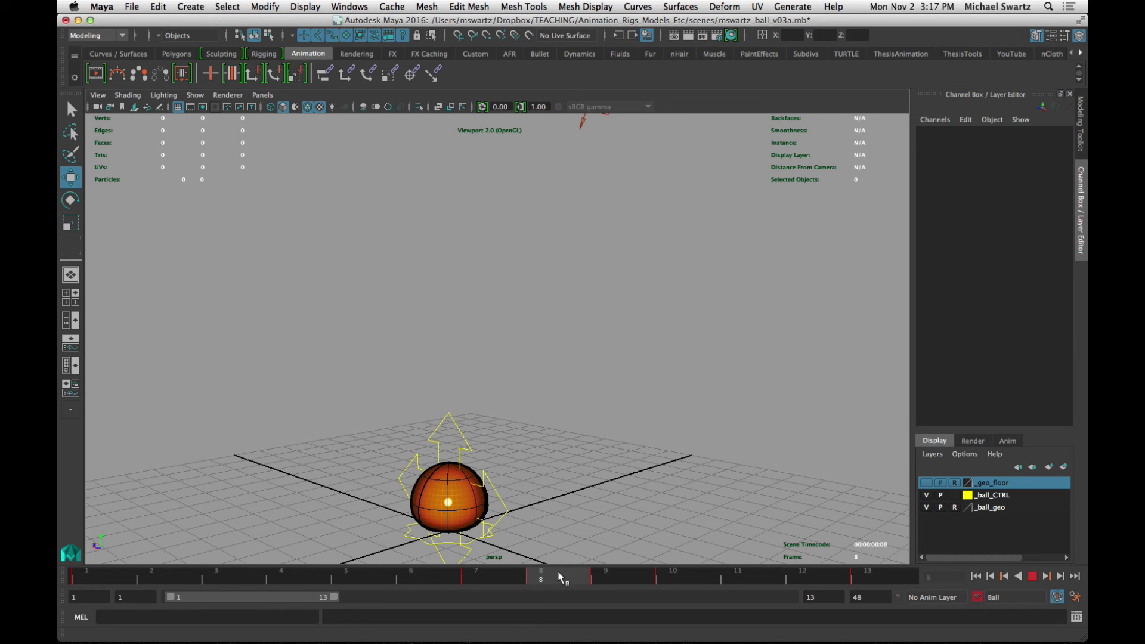
pyautogui.hotkey('alt', 'v')
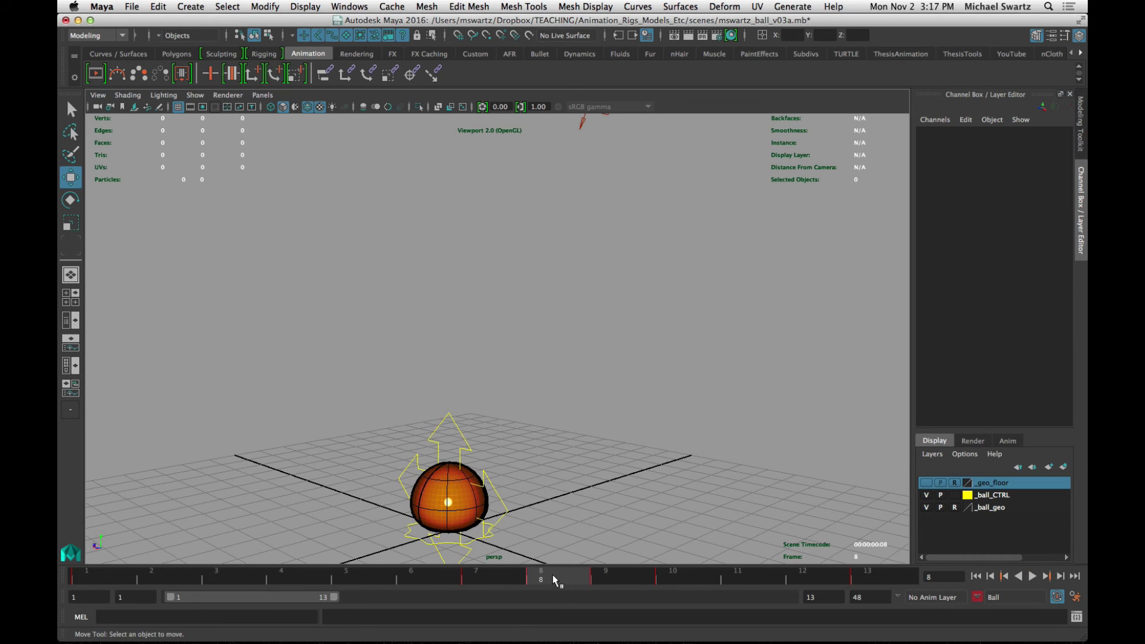
# - Delete the key at frame 8 and move the key at frame 9 to frame 8
pyautogui.rightClick(544, 581)
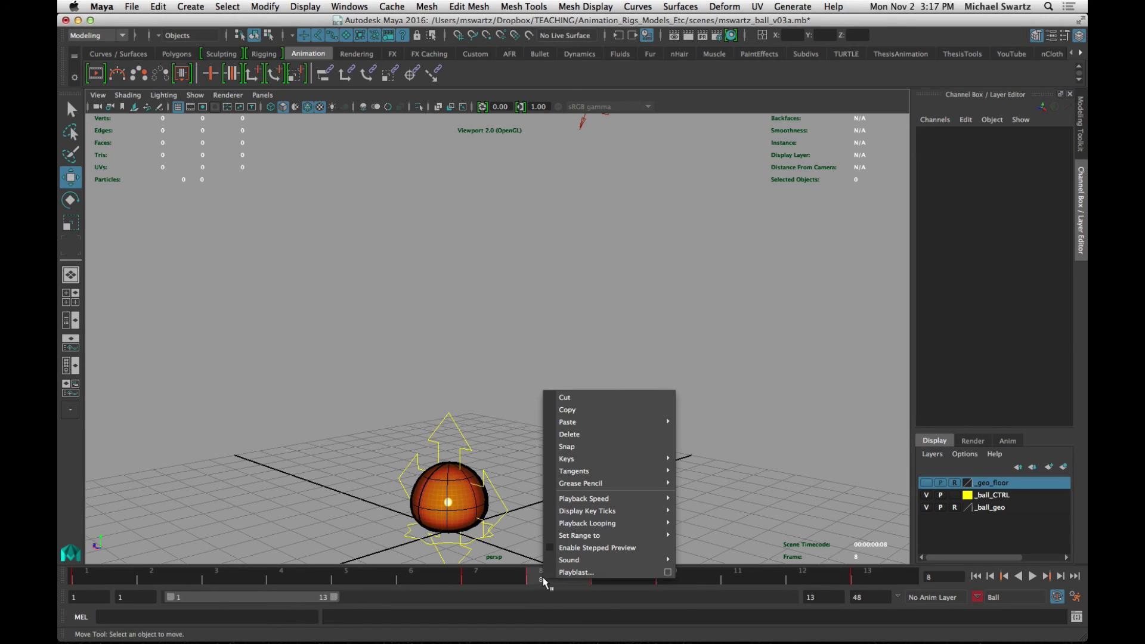
pyautogui.click(585, 435)
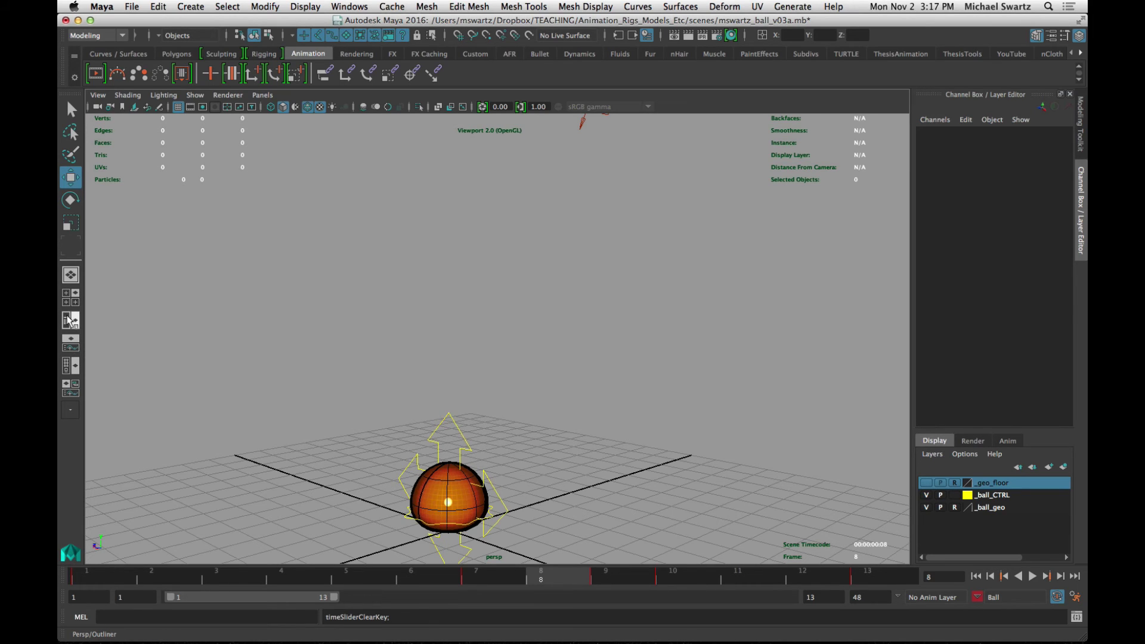
pyautogui.click(605, 576)
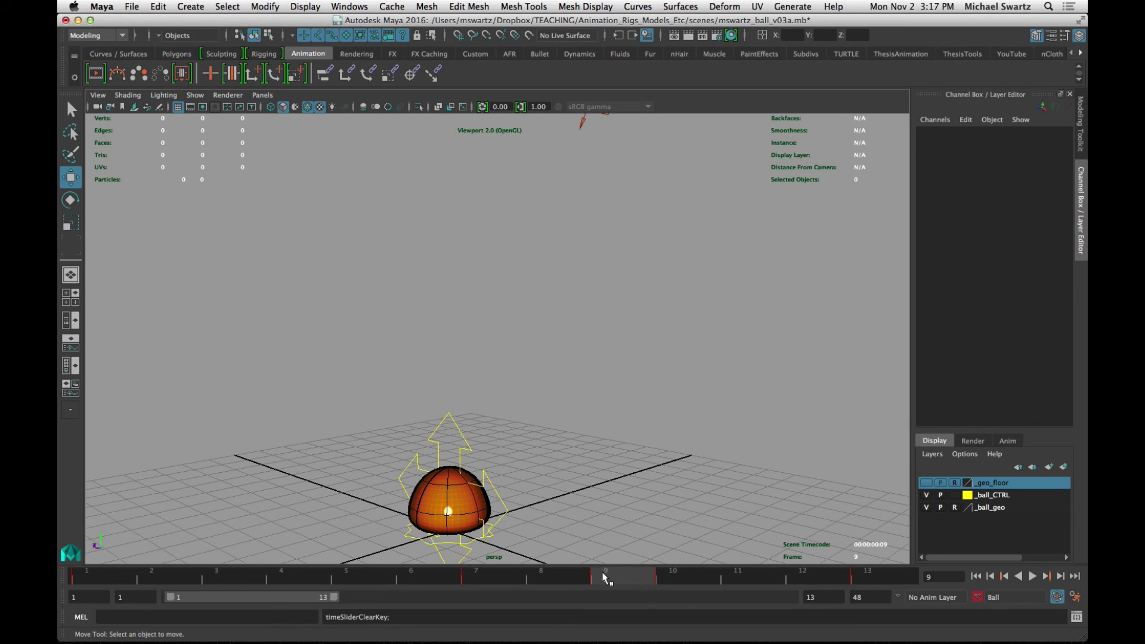
pyautogui.keyDown('shift'); pyautogui.click(602, 572); pyautogui.keyUp('shift')
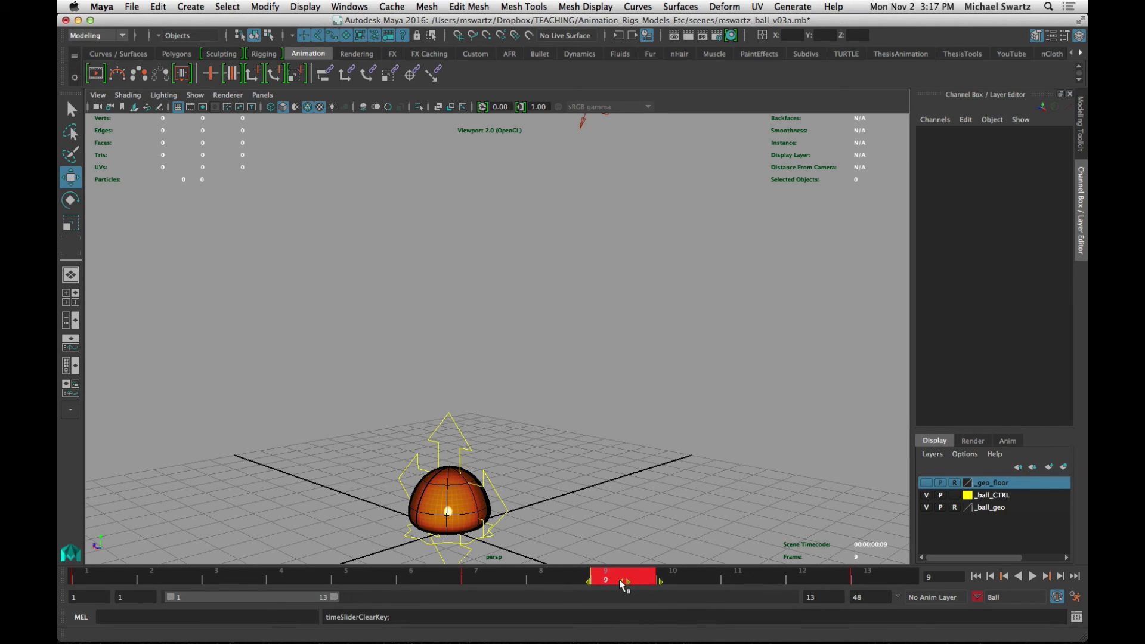
pyautogui.moveTo(622, 581); pyautogui.dragTo(571, 580)
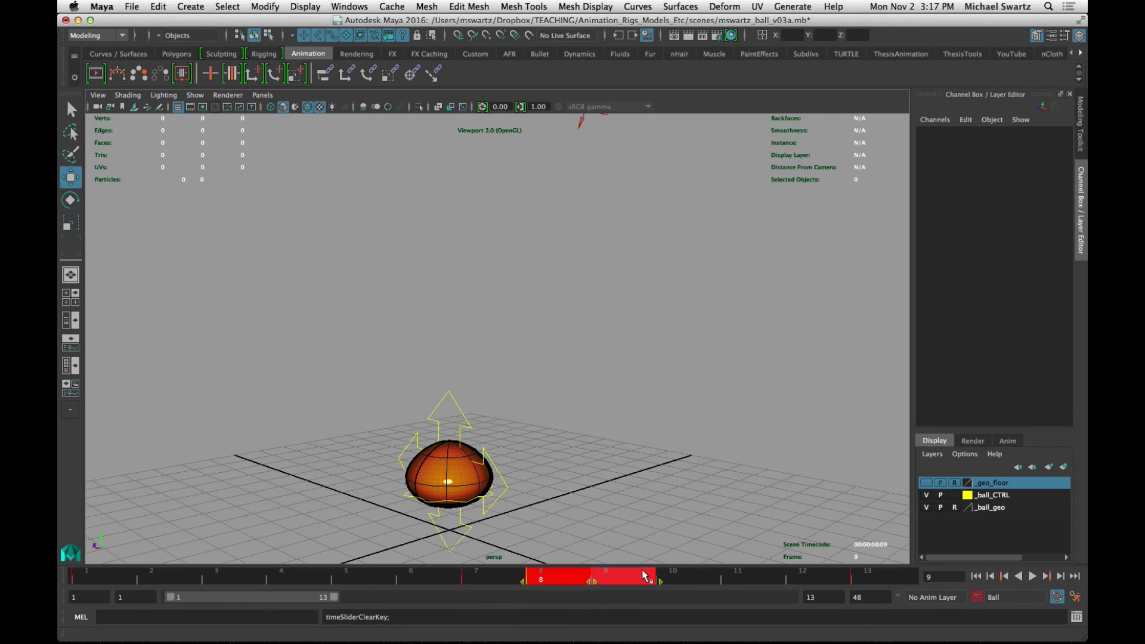
pyautogui.click(727, 576)
pyautogui.moveTo(726, 575)
pyautogui.mouseDown()
pyautogui.moveTo(361, 575)
pyautogui.moveTo(704, 576)
pyautogui.mouseUp()
# - Move the key at frame 10 to frame 9
pyautogui.click(673, 581)
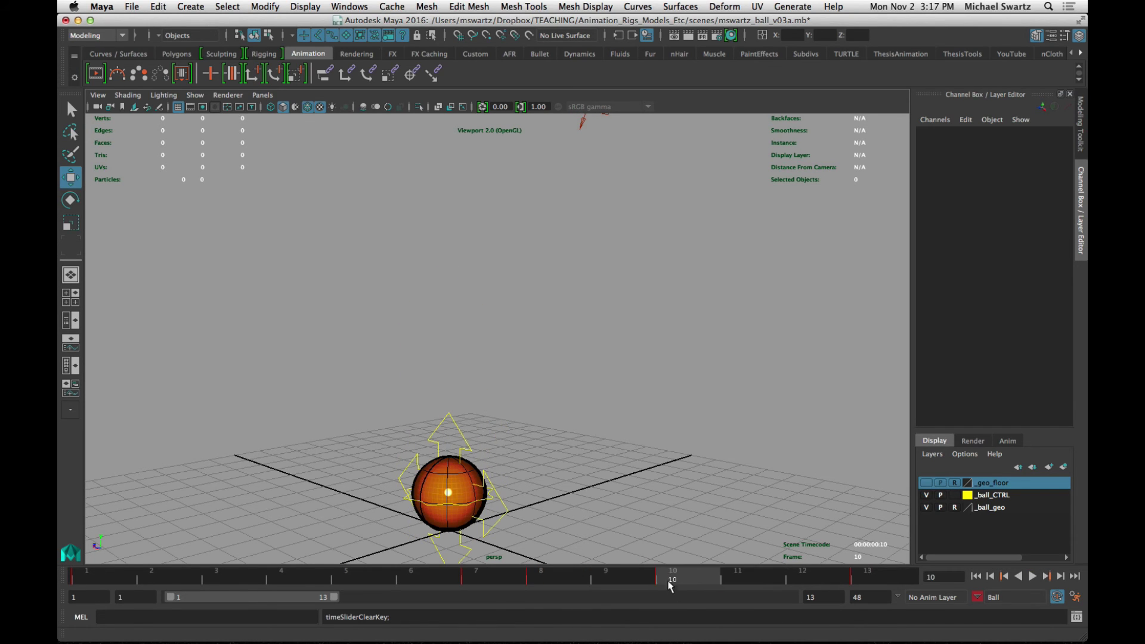
pyautogui.keyDown('shift'); pyautogui.click(674, 582); pyautogui.keyUp('shift')
pyautogui.moveTo(687, 582); pyautogui.dragTo(621, 583)
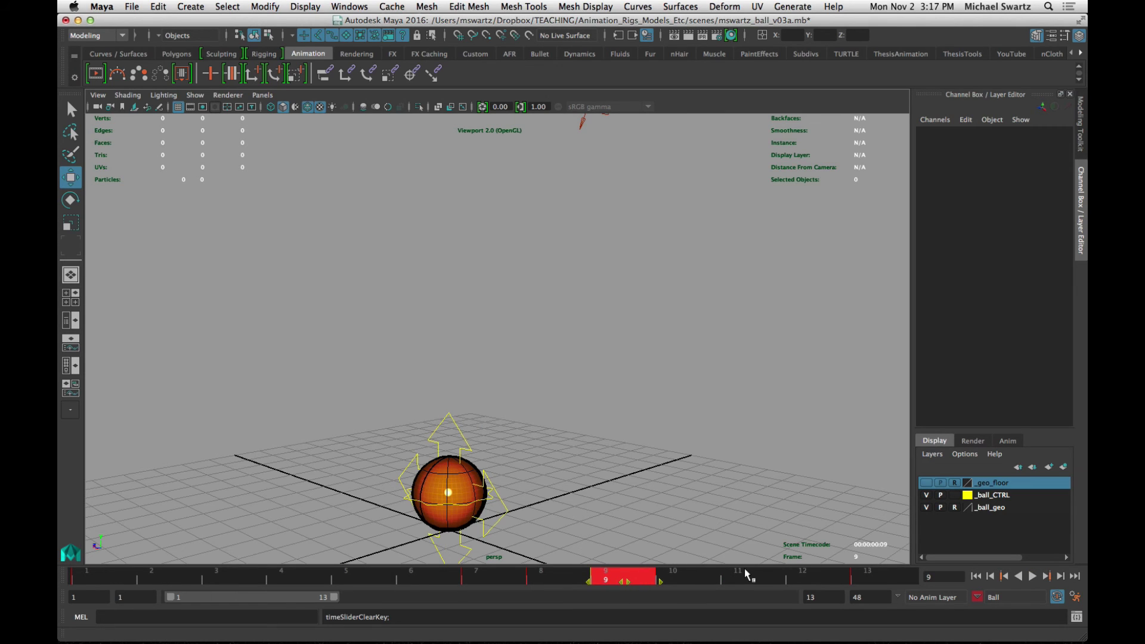
pyautogui.keyDown('shift'); pyautogui.click(711, 582); pyautogui.keyUp('shift')
# - At frame 11, try an extreme stretch on ctrl_squash_anim with Squash Stretch at 2.8
pyautogui.moveTo(794, 576)
pyautogui.mouseDown()
pyautogui.moveTo(412, 583)
pyautogui.moveTo(889, 567)
pyautogui.moveTo(319, 582)
pyautogui.moveTo(882, 576)
pyautogui.moveTo(580, 577)
pyautogui.moveTo(739, 582)
pyautogui.mouseUp()
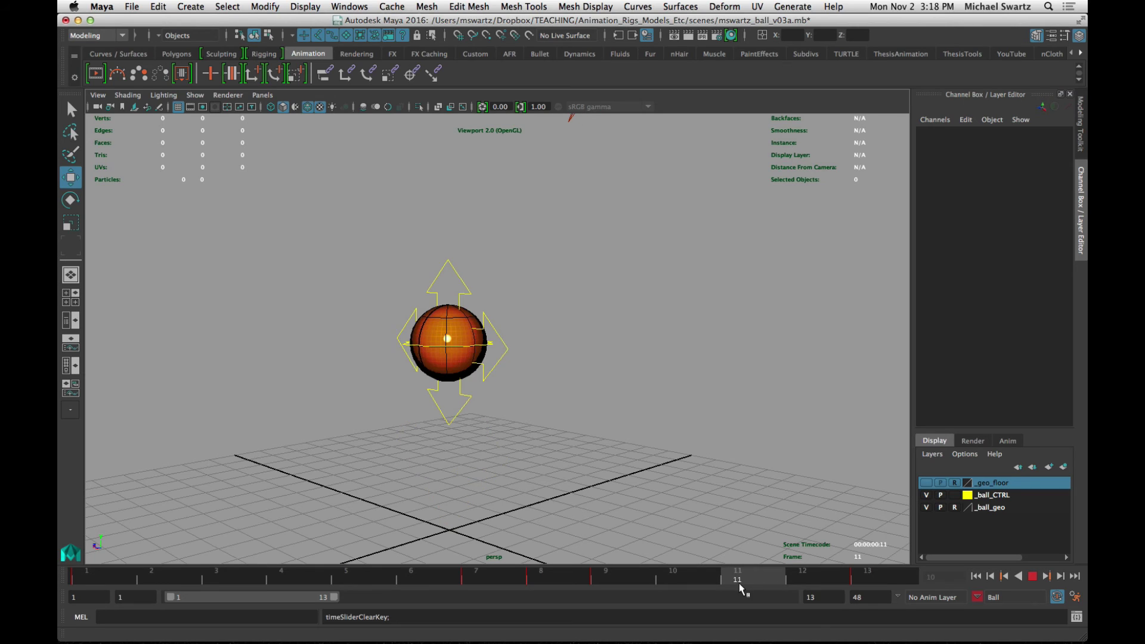
pyautogui.click(488, 344)
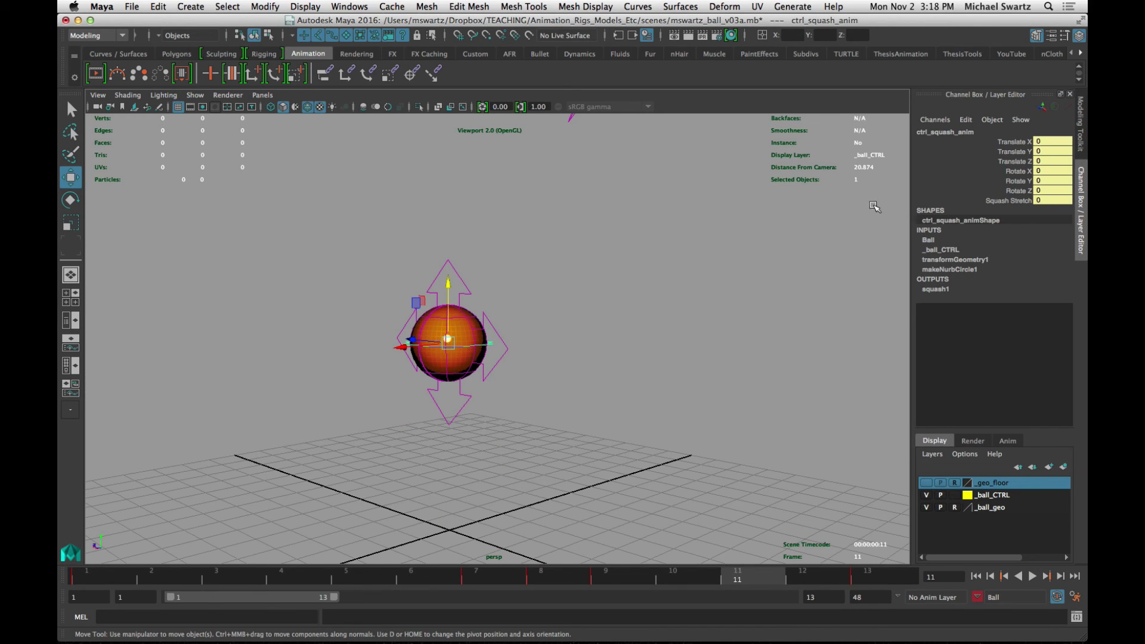
pyautogui.click(1007, 200)
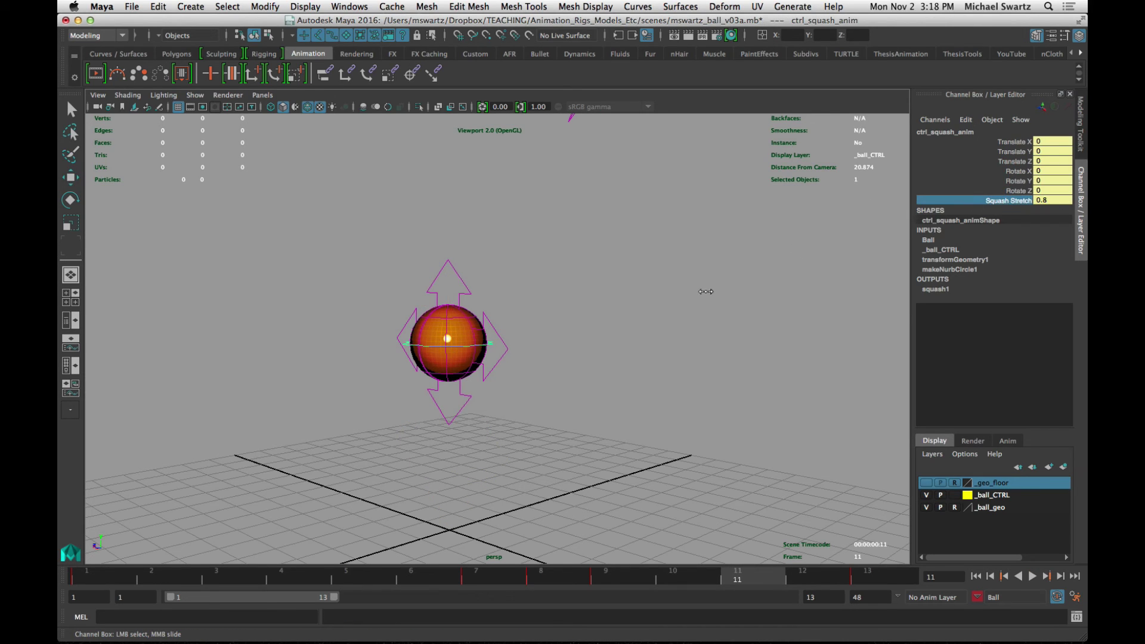
pyautogui.press('s')
pyautogui.moveTo(709, 574)
pyautogui.mouseDown()
pyautogui.moveTo(650, 568)
pyautogui.moveTo(780, 562)
pyautogui.mouseUp()
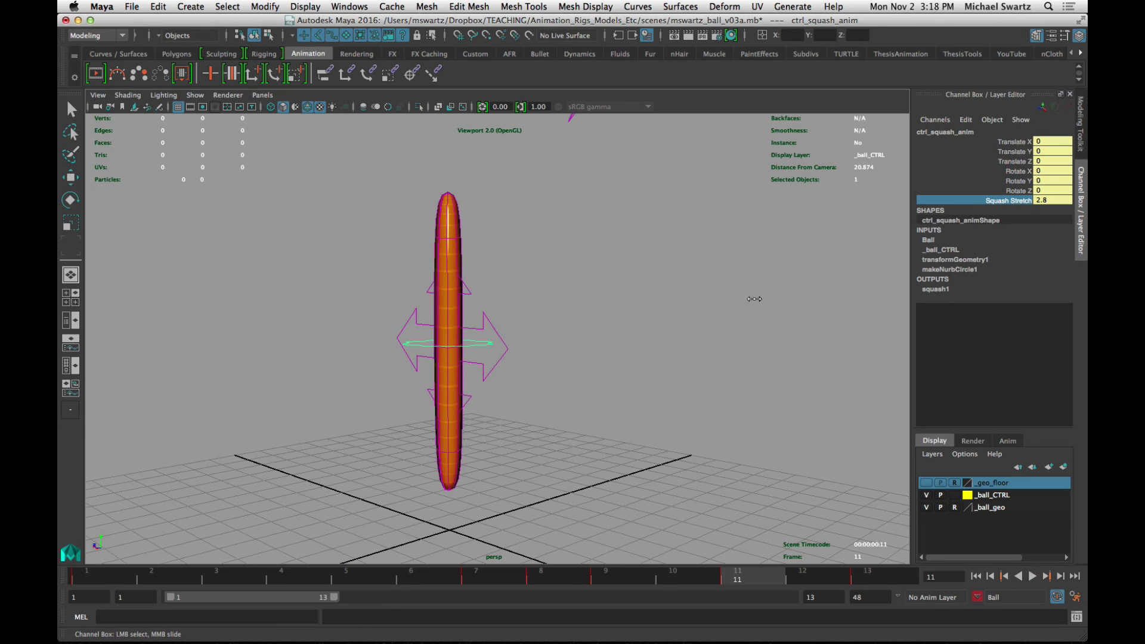
pyautogui.click(613, 337)
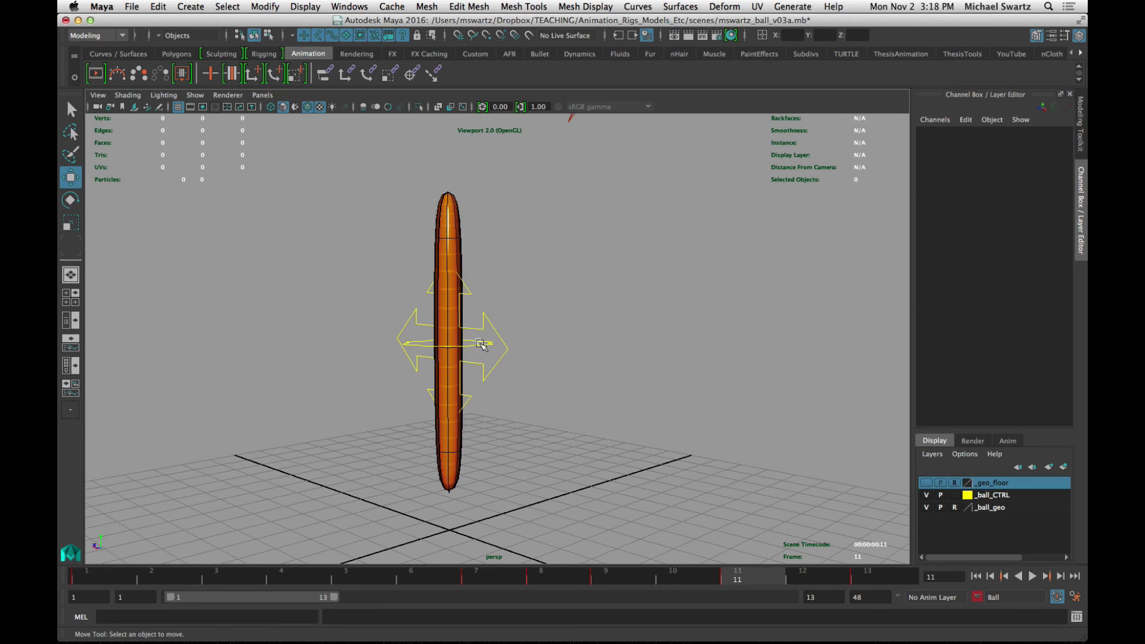
# - At frame 11, key ctrl_squash_anim with Squash Stretch at 0.3 and scrub back to frame 1
pyautogui.click(482, 345)
pyautogui.click(1008, 201)
pyautogui.moveTo(629, 302); pyautogui.dragTo(609, 299, button='middle')
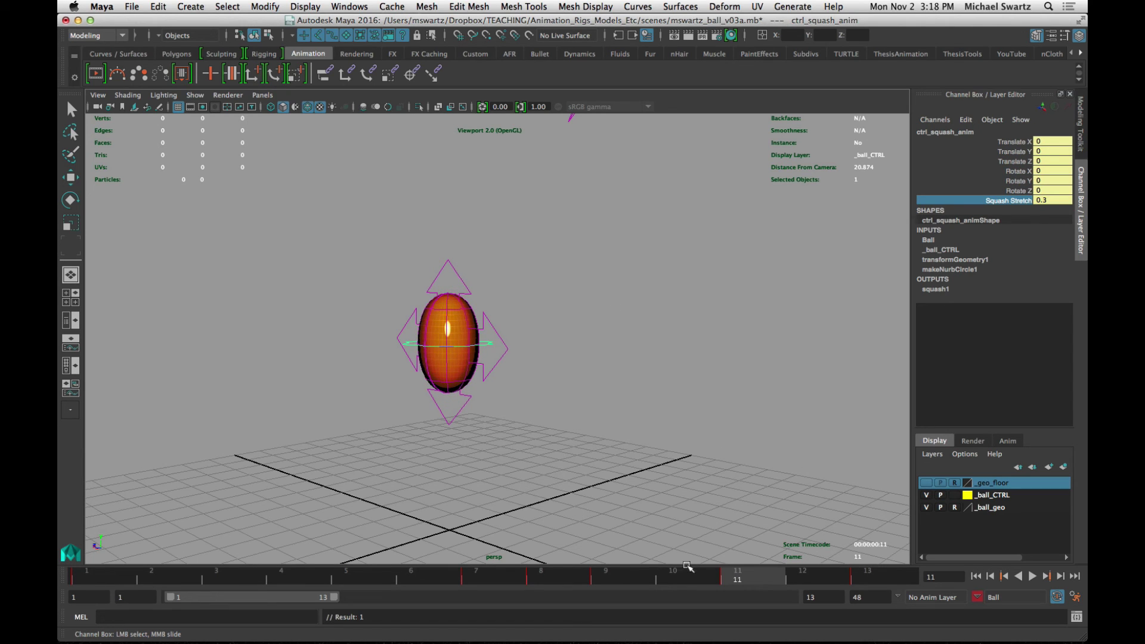
pyautogui.moveTo(740, 577); pyautogui.dragTo(72, 579)
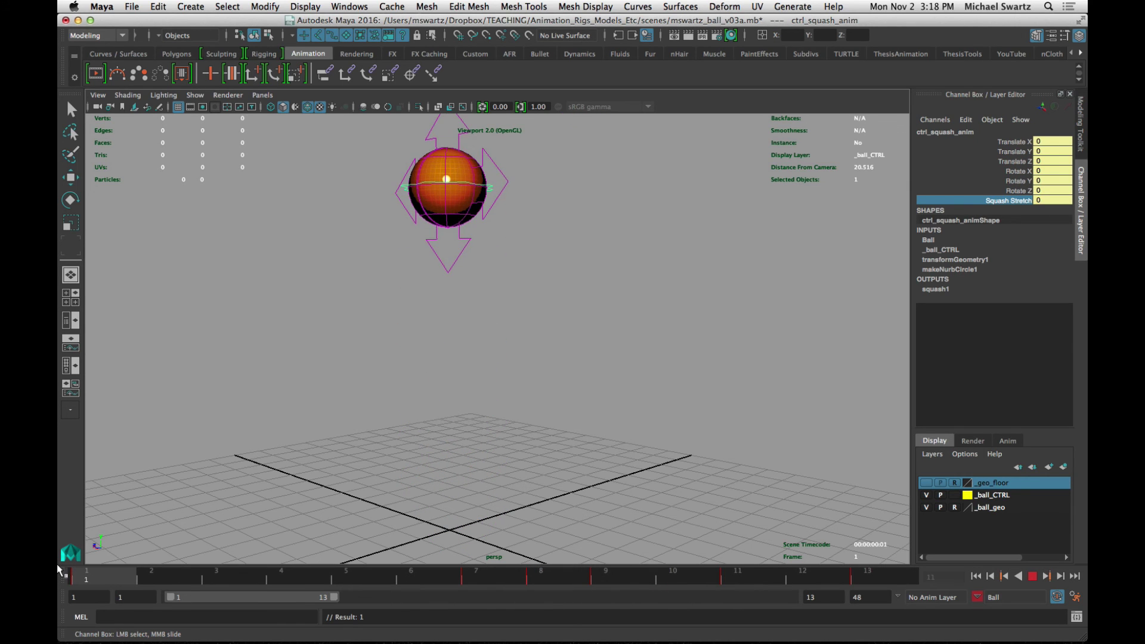
# - Deselect the control and hide the _ball_CTRL display layer
pyautogui.click(384, 442)
pyautogui.keyDown('alt'); pyautogui.moveTo(384, 442); pyautogui.dragTo(486, 430); pyautogui.keyUp('alt')
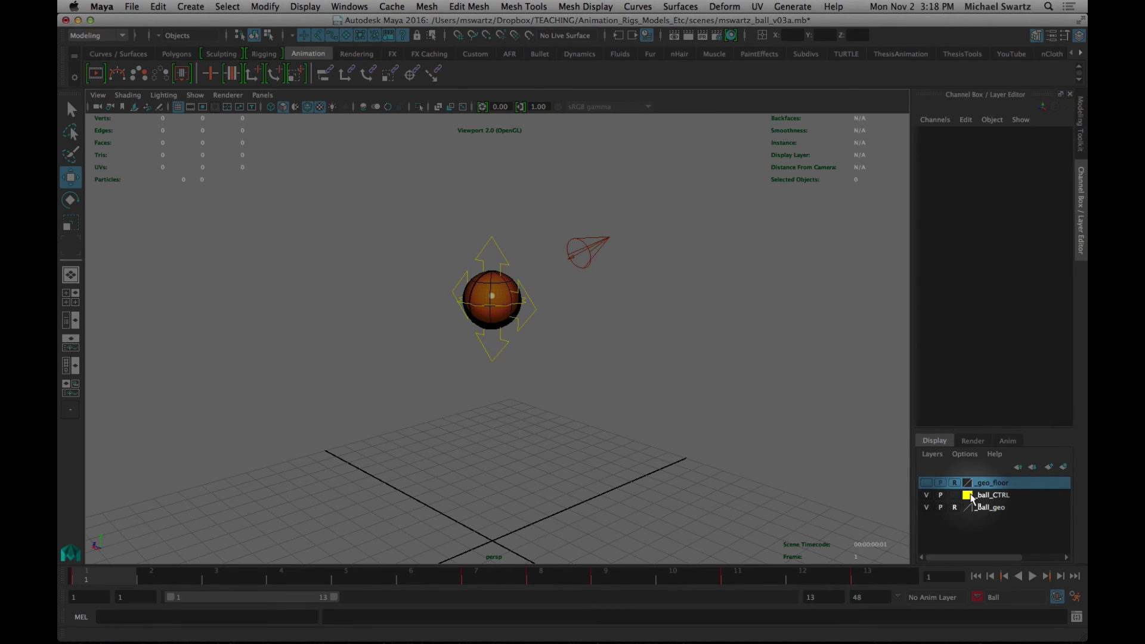
pyautogui.click(926, 496)
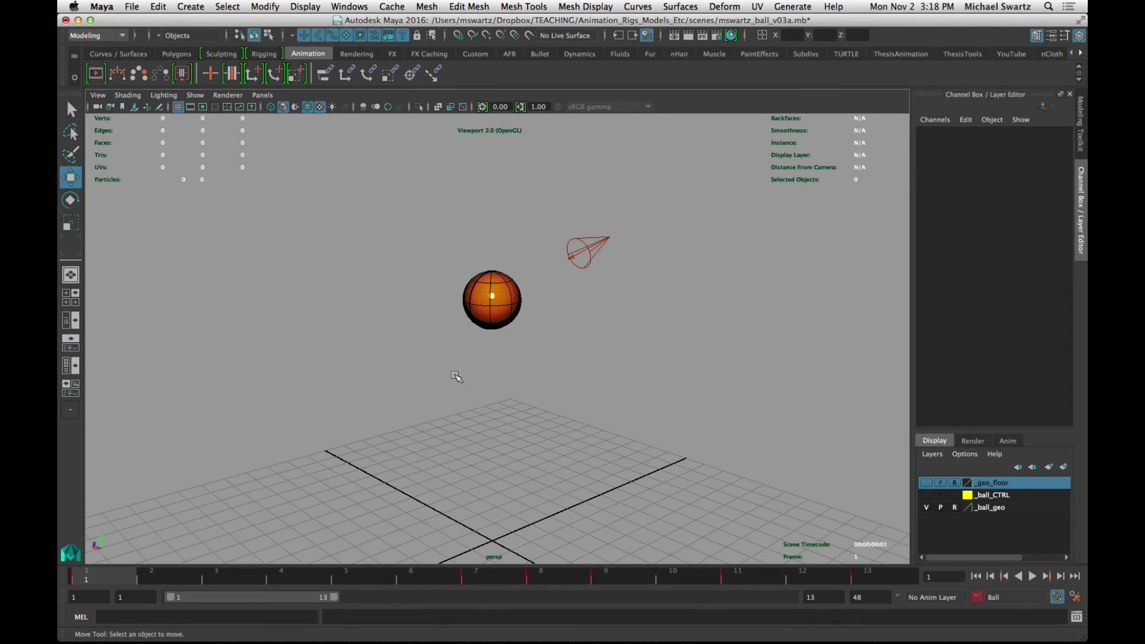
# - Play the looping bounce without the controls, check it from a lower camera angle, and stop playback
pyautogui.keyDown('alt'); pyautogui.moveTo(420, 393); pyautogui.dragTo(511, 393, button='right'); pyautogui.keyUp('alt')
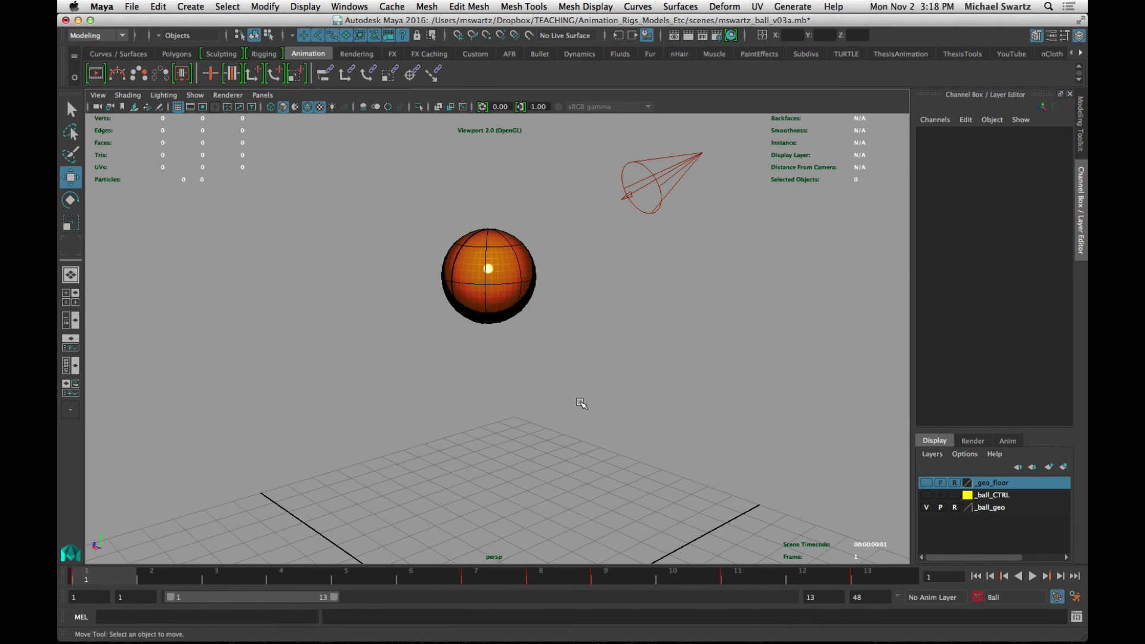
pyautogui.keyDown('alt'); pyautogui.moveTo(580, 401); pyautogui.dragTo(481, 349); pyautogui.keyUp('alt')
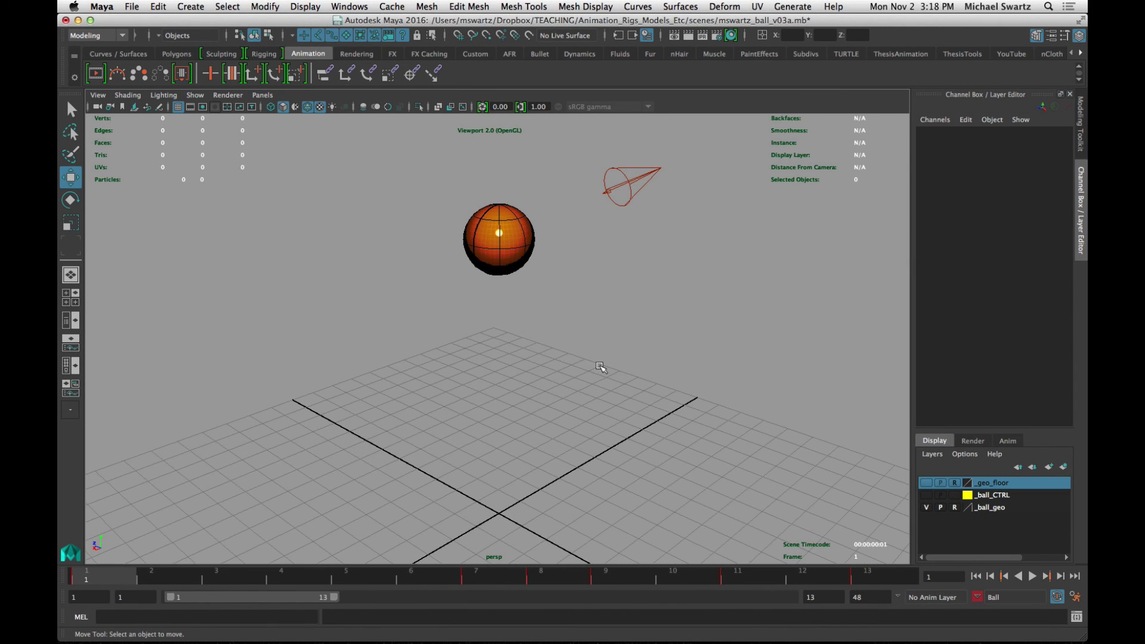
pyautogui.hotkey('alt', 'v')
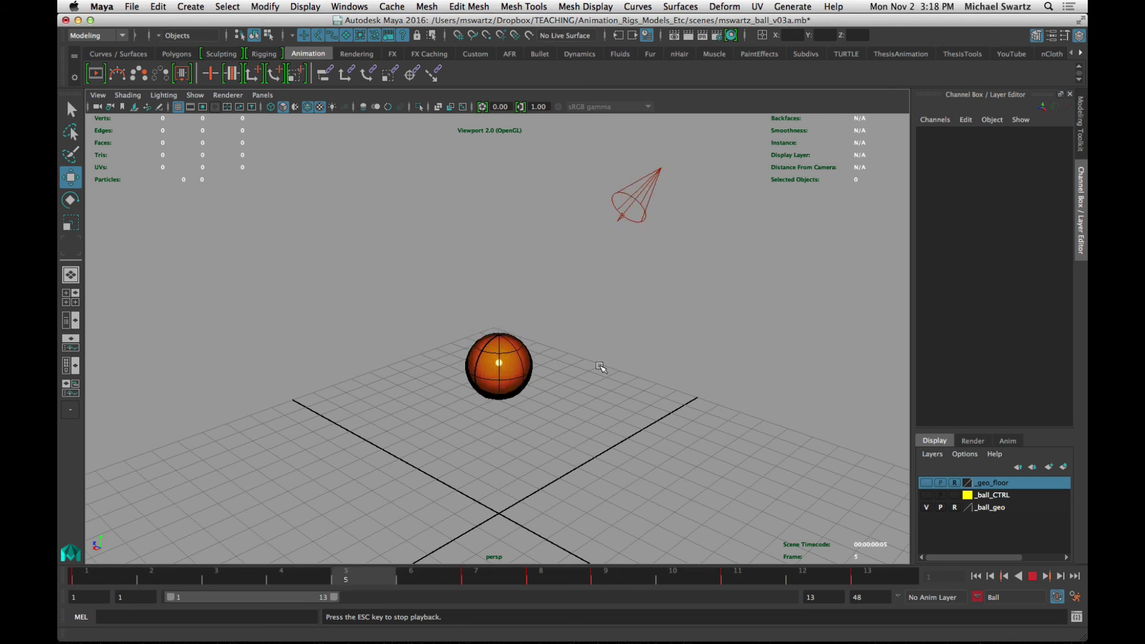
pyautogui.moveTo(603, 369)
pyautogui.keyDown('alt'); pyautogui.mouseDown()
pyautogui.moveTo(568, 365)
pyautogui.moveTo(588, 360)
pyautogui.mouseUp(); pyautogui.keyUp('alt')
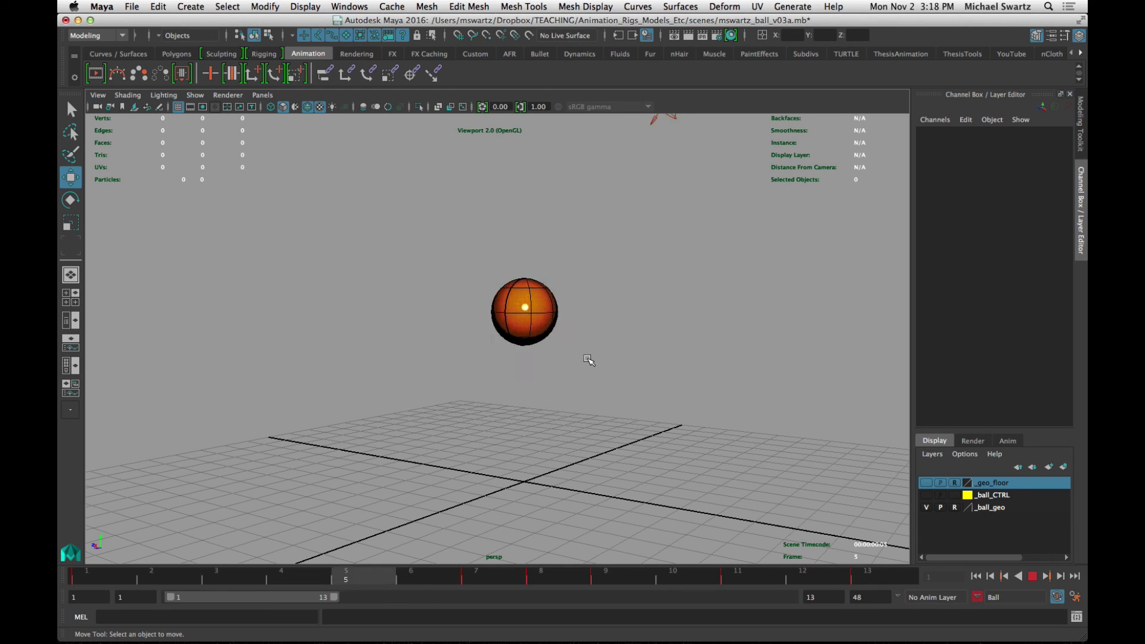
pyautogui.press('Escape')
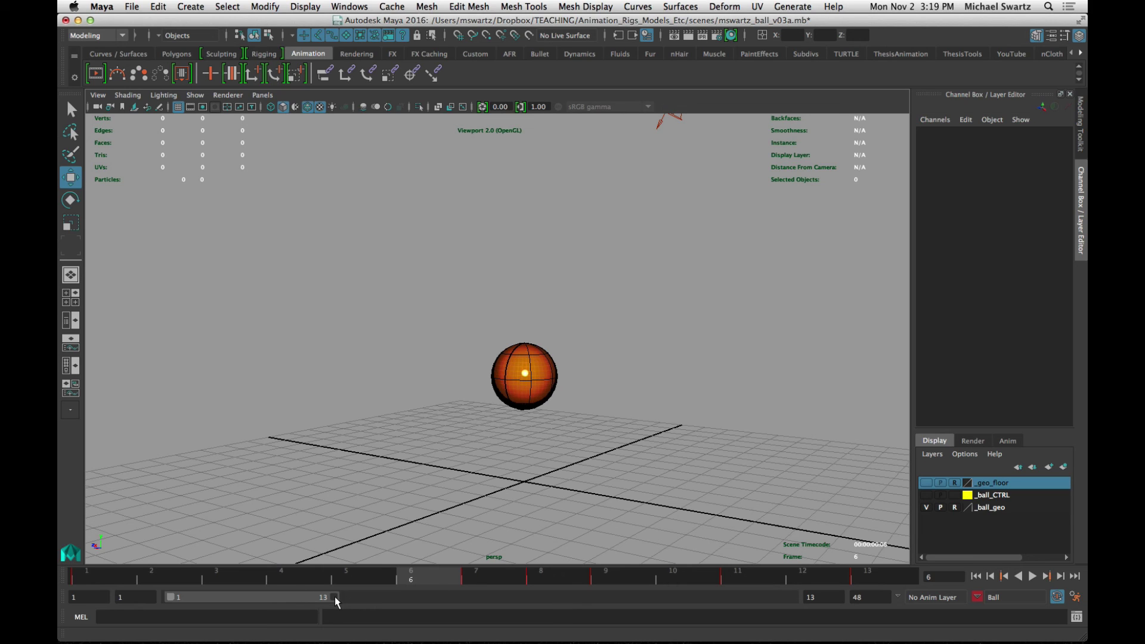
# - Extend the playback range to frame 14 and move the key at frame 13 to frame 14, playing the loop to check
pyautogui.moveTo(344, 594); pyautogui.dragTo(351, 595)
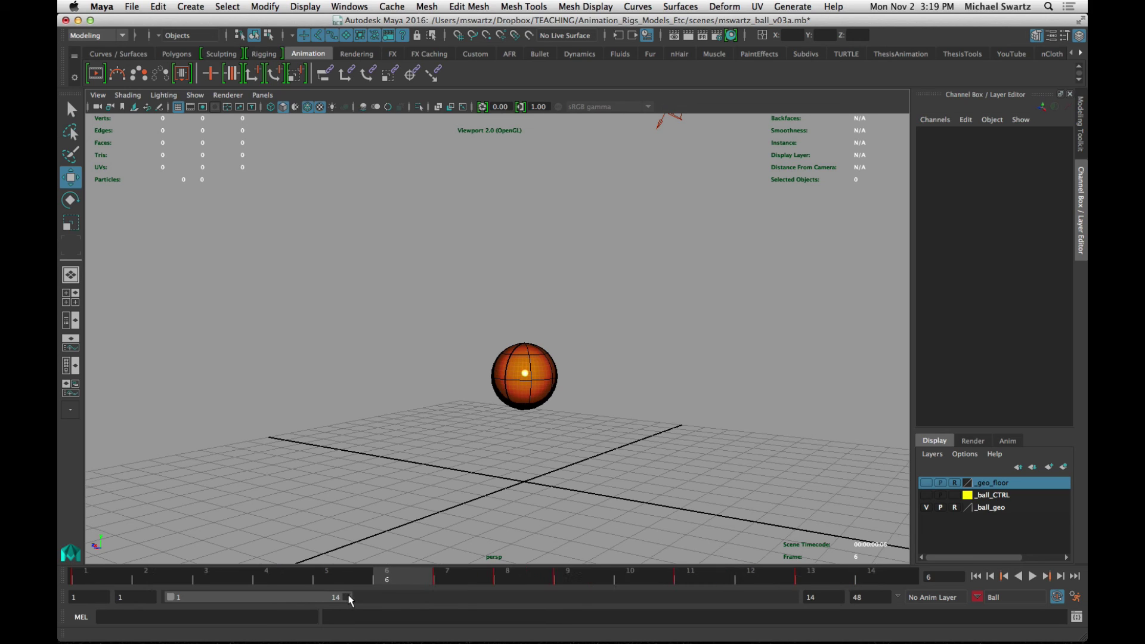
pyautogui.click(816, 582)
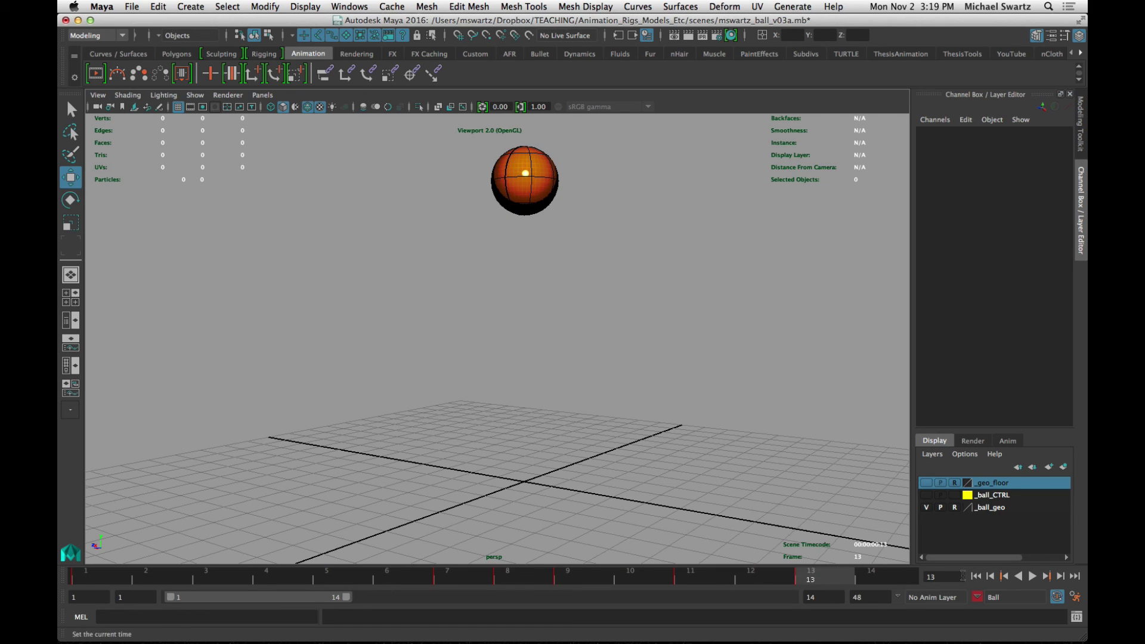
pyautogui.keyDown('shift'); pyautogui.click(811, 581); pyautogui.keyUp('shift')
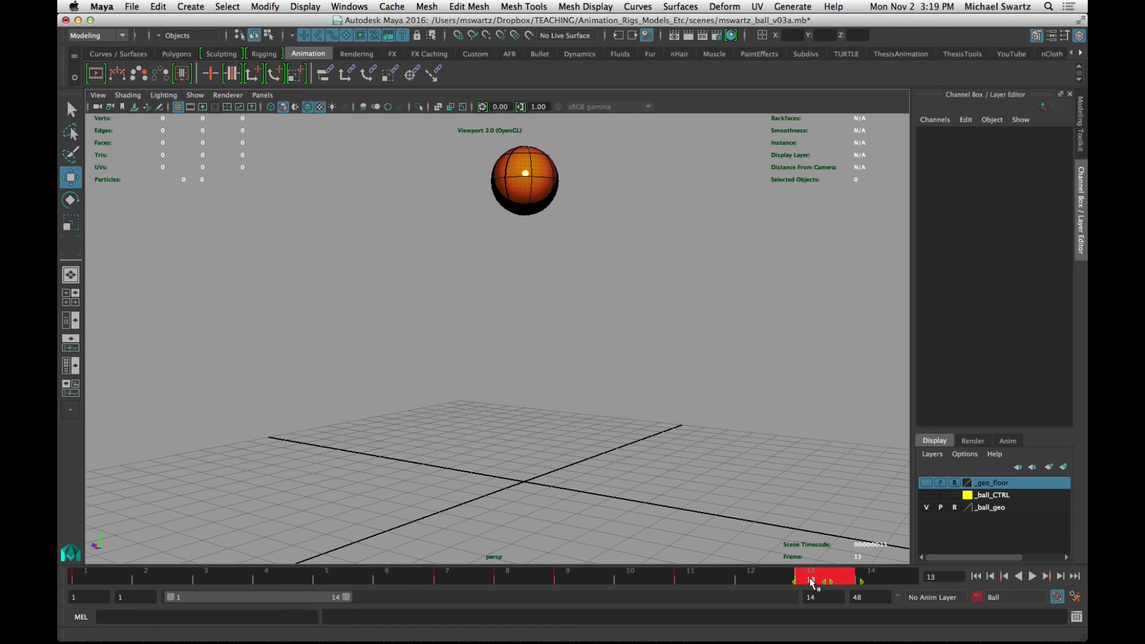
pyautogui.moveTo(824, 582); pyautogui.dragTo(885, 585)
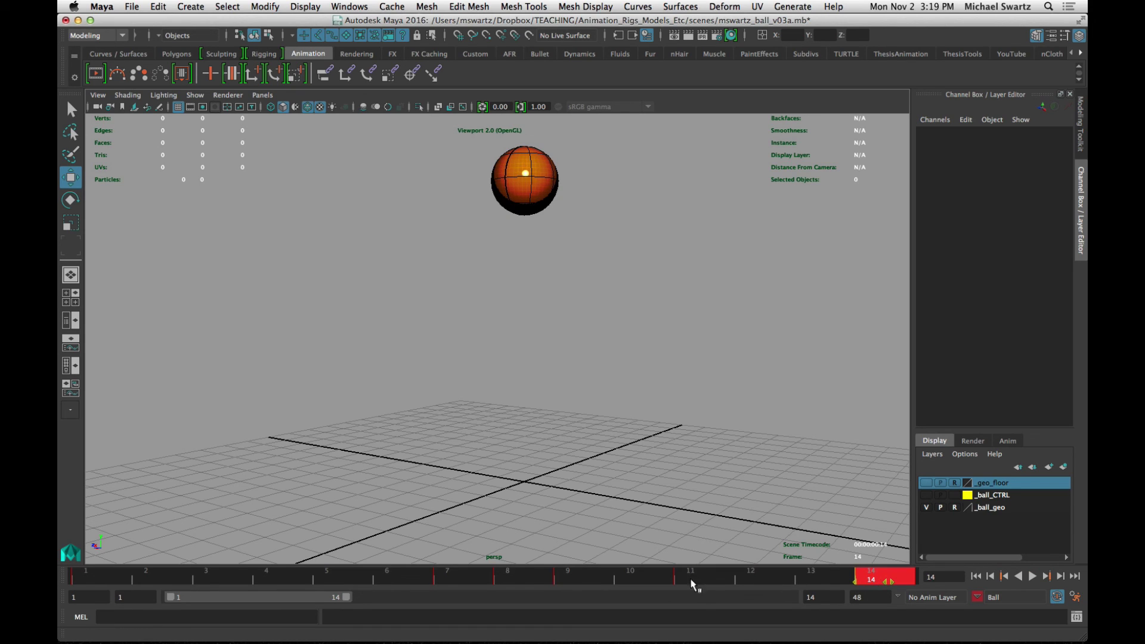
pyautogui.hotkey('alt', 'v')
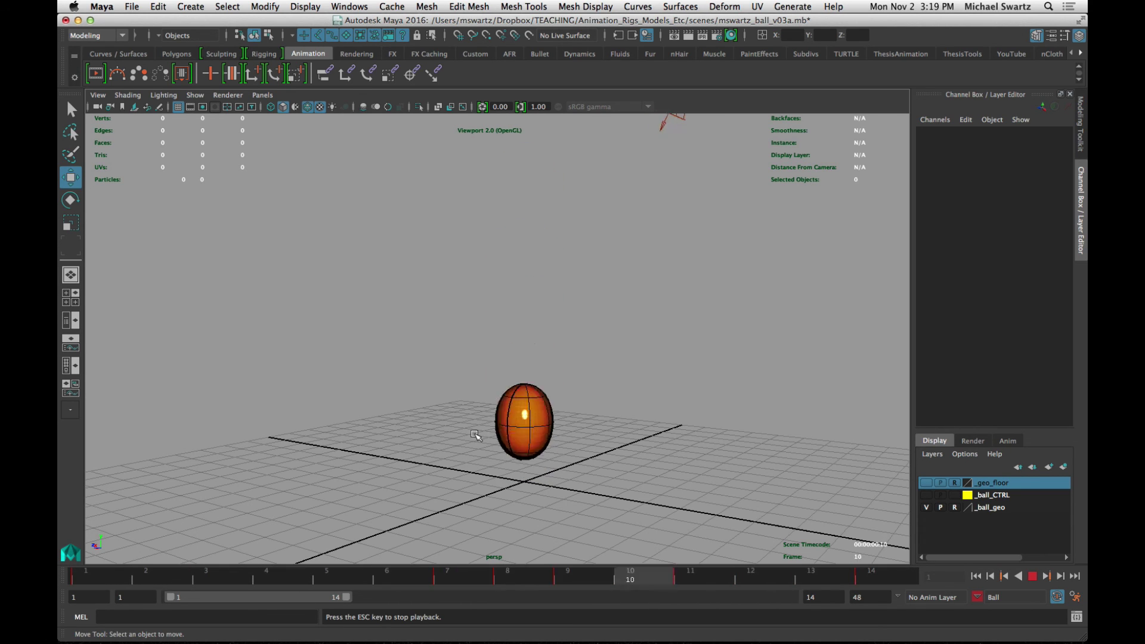
# - Orbit around the looping bounce to check it from a higher camera angle and stop playback
pyautogui.keyDown('alt'); pyautogui.moveTo(685, 402); pyautogui.dragTo(649, 407); pyautogui.keyUp('alt')
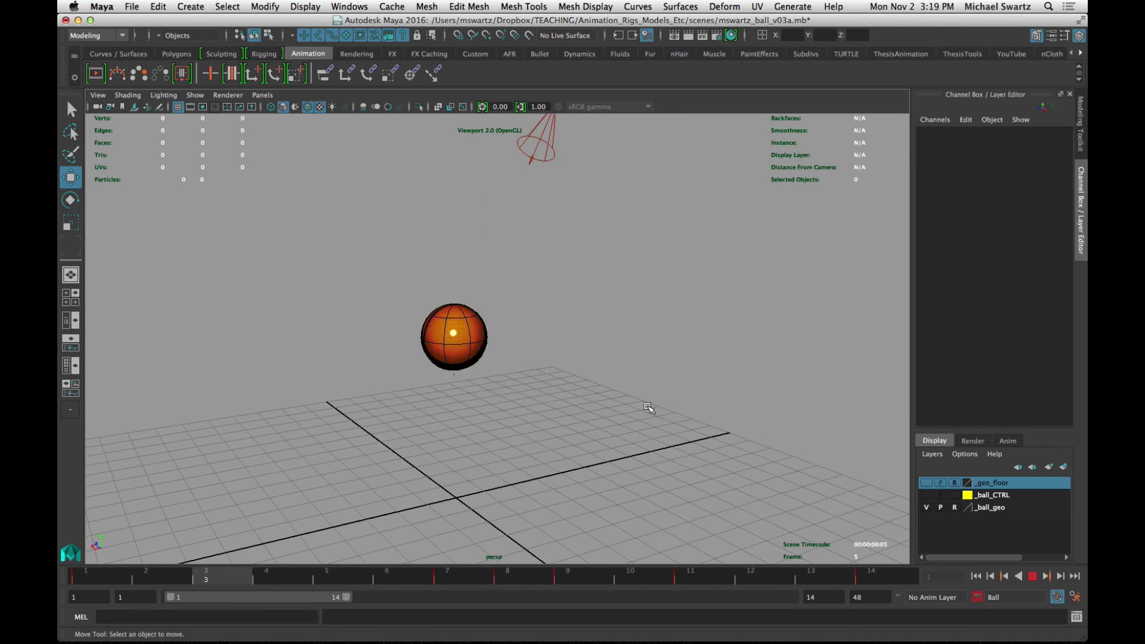
pyautogui.keyDown('alt'); pyautogui.moveTo(520, 427); pyautogui.dragTo(521, 428, button='right'); pyautogui.keyUp('alt')
pyautogui.hotkey('alt', 'v')
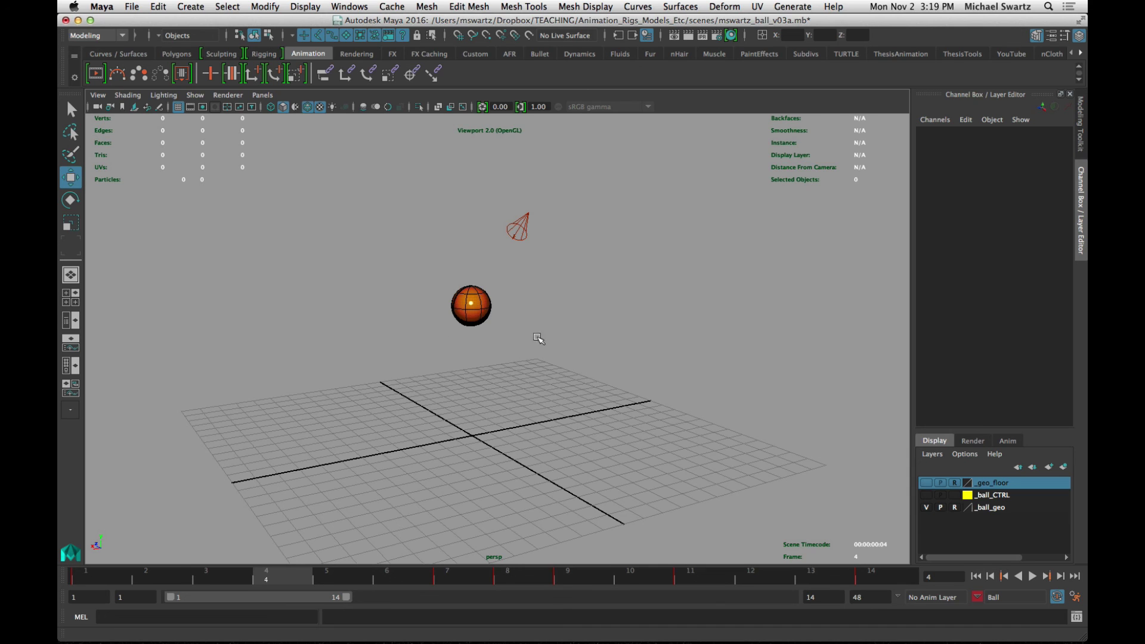
# - Show the _ball_CTRL layer, select the ball's move and squash controls, and isolate ctrl_move_anim's Translate Y curve in the Graph Editor
pyautogui.click(926, 495)
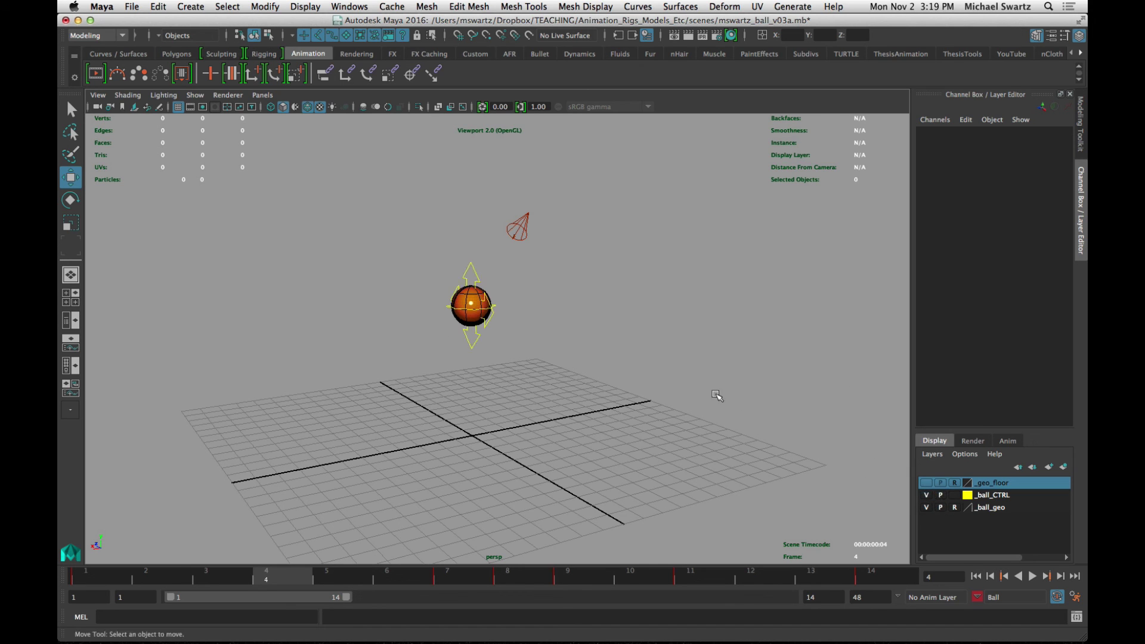
pyautogui.keyDown('alt'); pyautogui.moveTo(719, 393); pyautogui.dragTo(600, 255); pyautogui.keyUp('alt')
pyautogui.keyDown('shift'); pyautogui.click(559, 297); pyautogui.keyUp('shift')
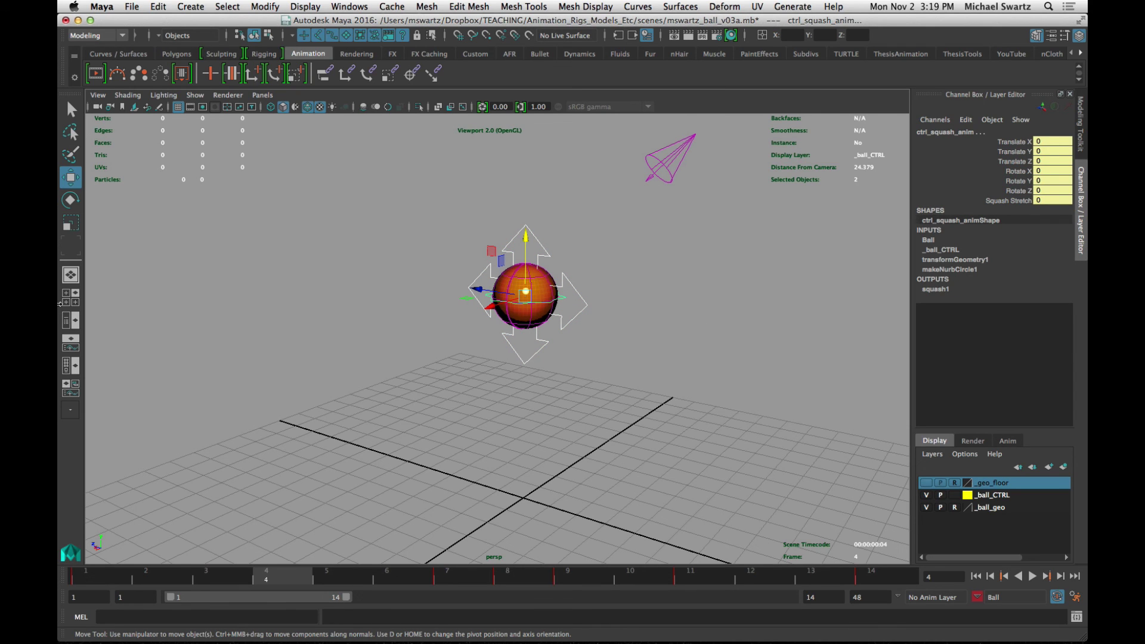
pyautogui.click(71, 343)
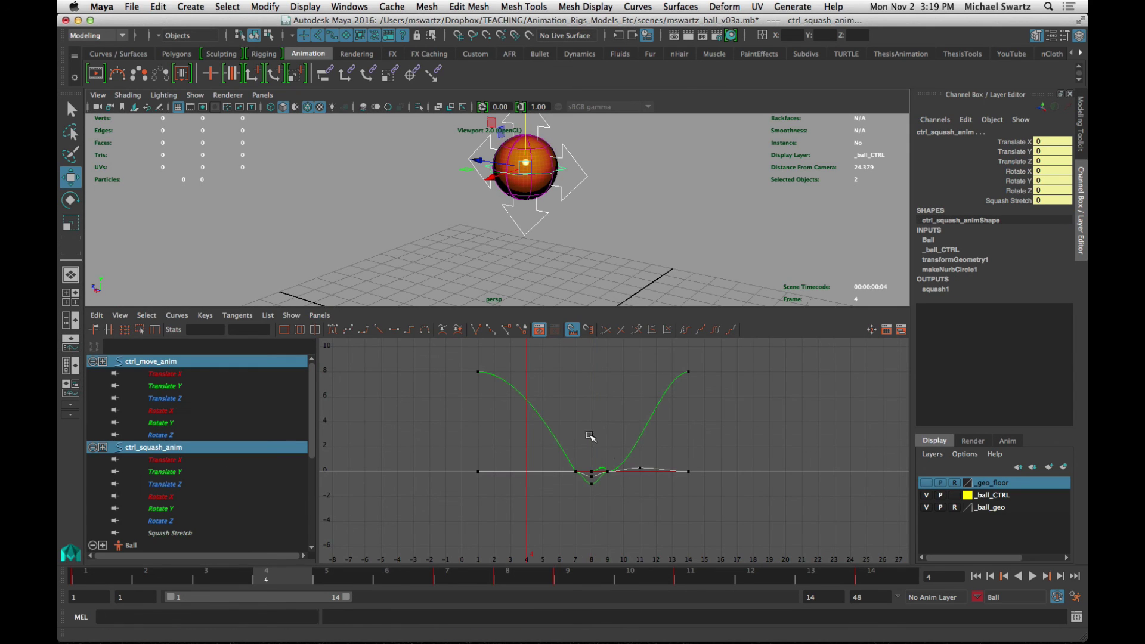
pyautogui.click(172, 389)
pyautogui.press('f')
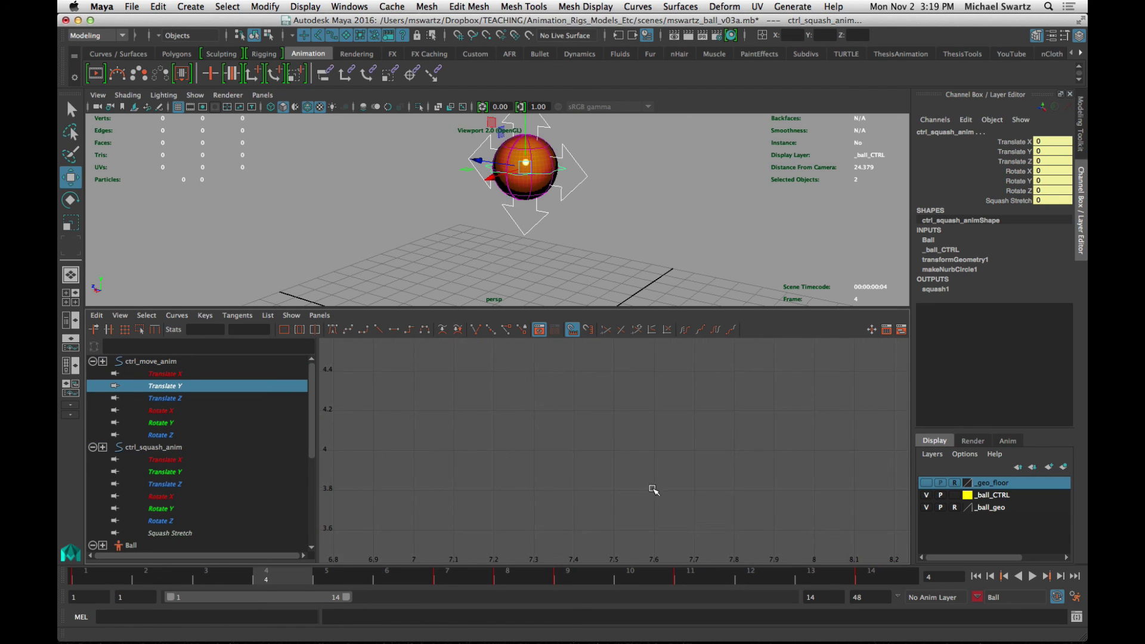
# - Set flat tangents on the Translate Y keys at frames 8 and 9 to remove the hump during ground contact
pyautogui.keyDown('alt'); pyautogui.moveTo(575, 506); pyautogui.dragTo(556, 505, button='right'); pyautogui.keyUp('alt')
pyautogui.keyDown('alt'); pyautogui.moveTo(616, 532); pyautogui.dragTo(570, 439, button='middle'); pyautogui.keyUp('alt')
pyautogui.keyDown('alt'); pyautogui.moveTo(570, 439); pyautogui.dragTo(588, 472, button='right'); pyautogui.keyUp('alt')
pyautogui.keyDown('alt'); pyautogui.moveTo(588, 472); pyautogui.dragTo(580, 526, button='middle'); pyautogui.keyUp('alt')
pyautogui.moveTo(673, 504); pyautogui.dragTo(674, 506)
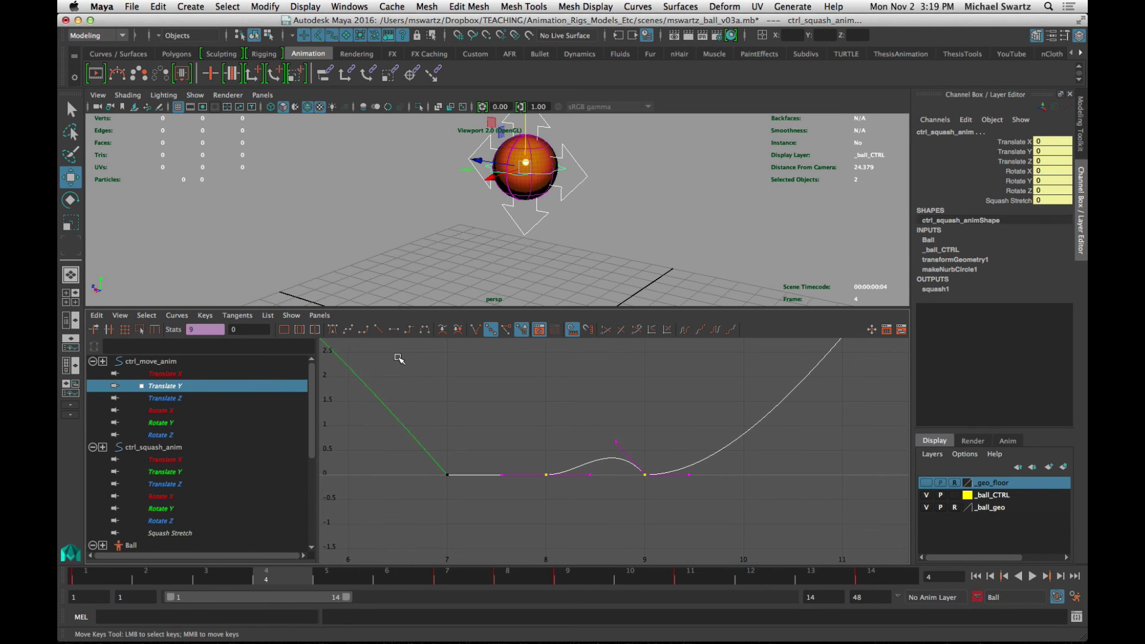
pyautogui.click(238, 316)
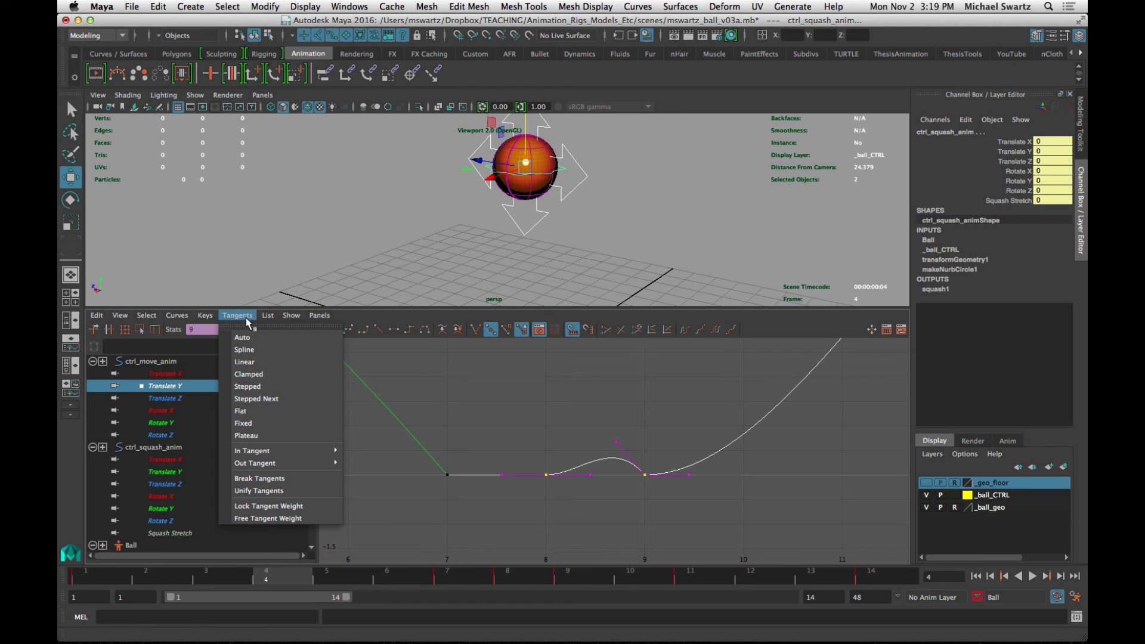
pyautogui.click(241, 411)
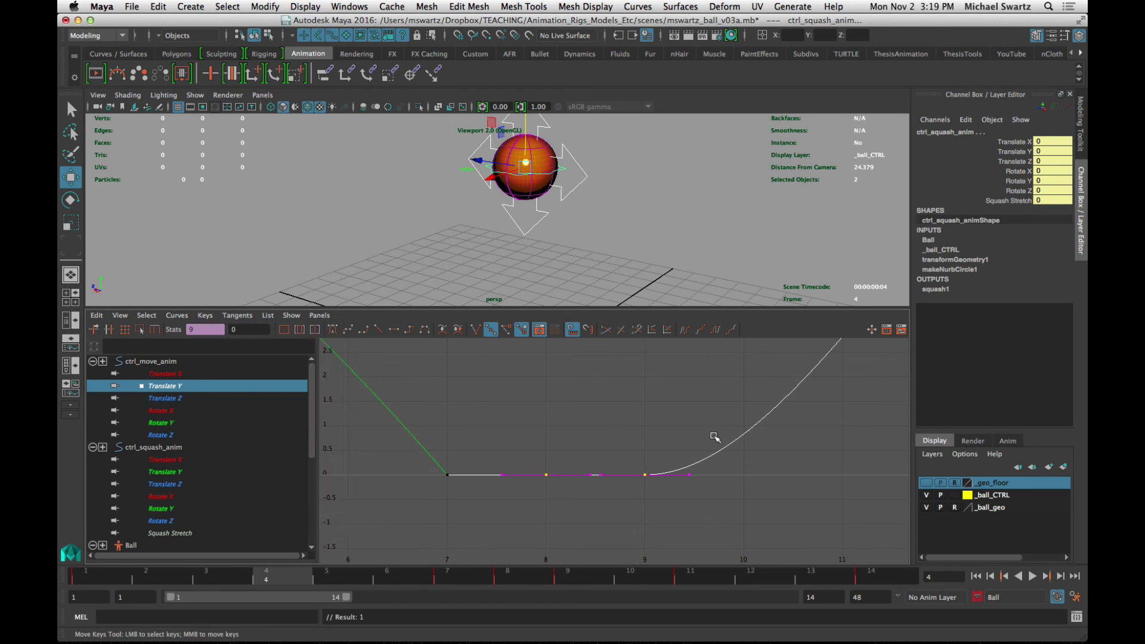
# - Break the tangents of the Translate Y key at frame 9 and raise its outgoing handle for a steeper rebound, then deselect the key
pyautogui.moveTo(623, 461); pyautogui.dragTo(710, 544)
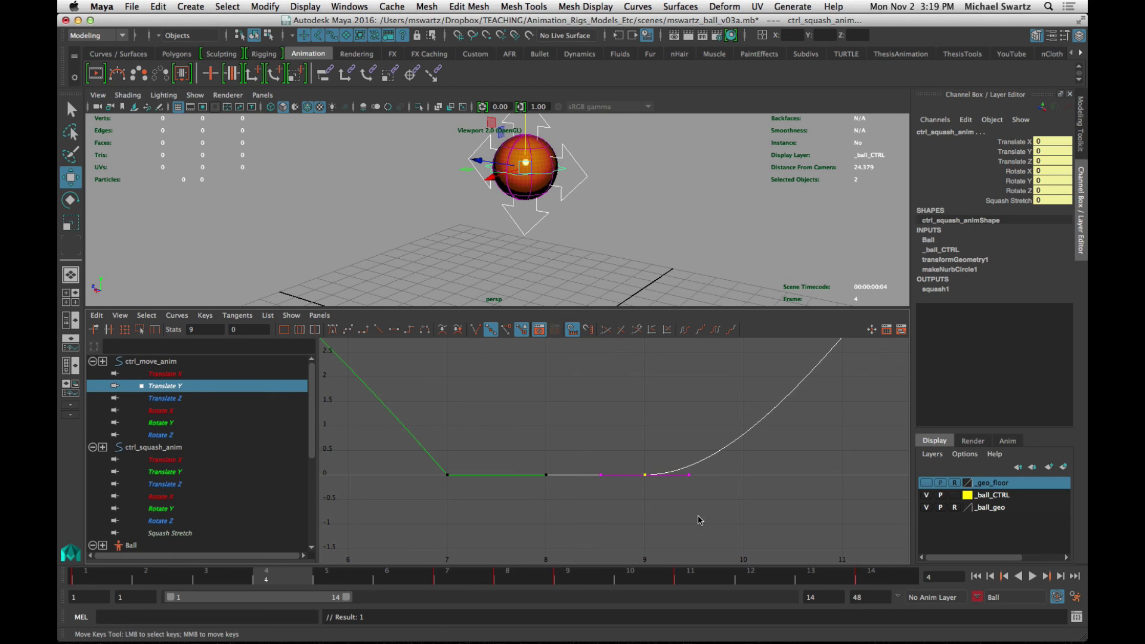
pyautogui.click(238, 315)
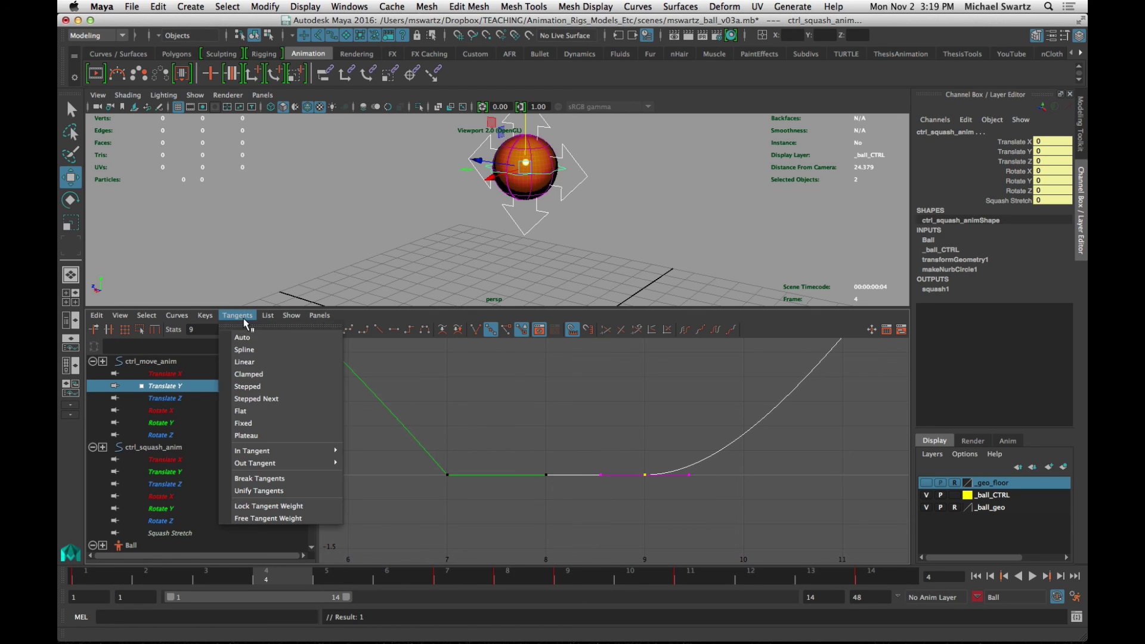
pyautogui.click(261, 491)
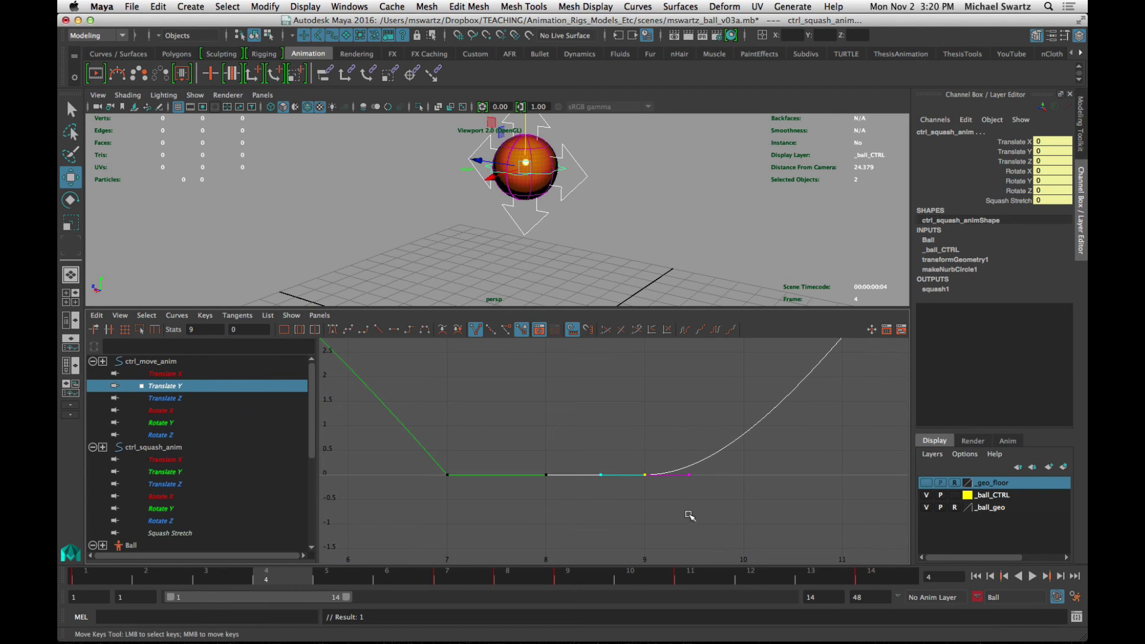
pyautogui.moveTo(671, 442); pyautogui.dragTo(716, 542)
pyautogui.moveTo(676, 493); pyautogui.dragTo(671, 454, button='middle')
pyautogui.keyDown('alt'); pyautogui.moveTo(770, 471); pyautogui.dragTo(693, 475, button='right'); pyautogui.keyUp('alt')
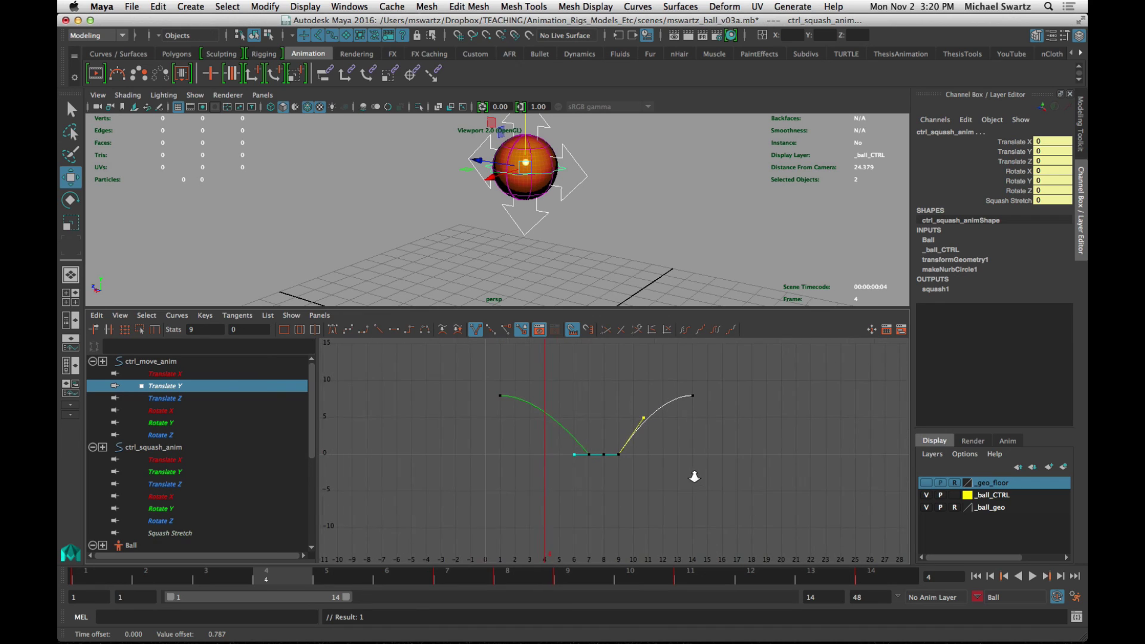
pyautogui.moveTo(676, 499); pyautogui.dragTo(675, 493, button='middle')
pyautogui.click(710, 499)
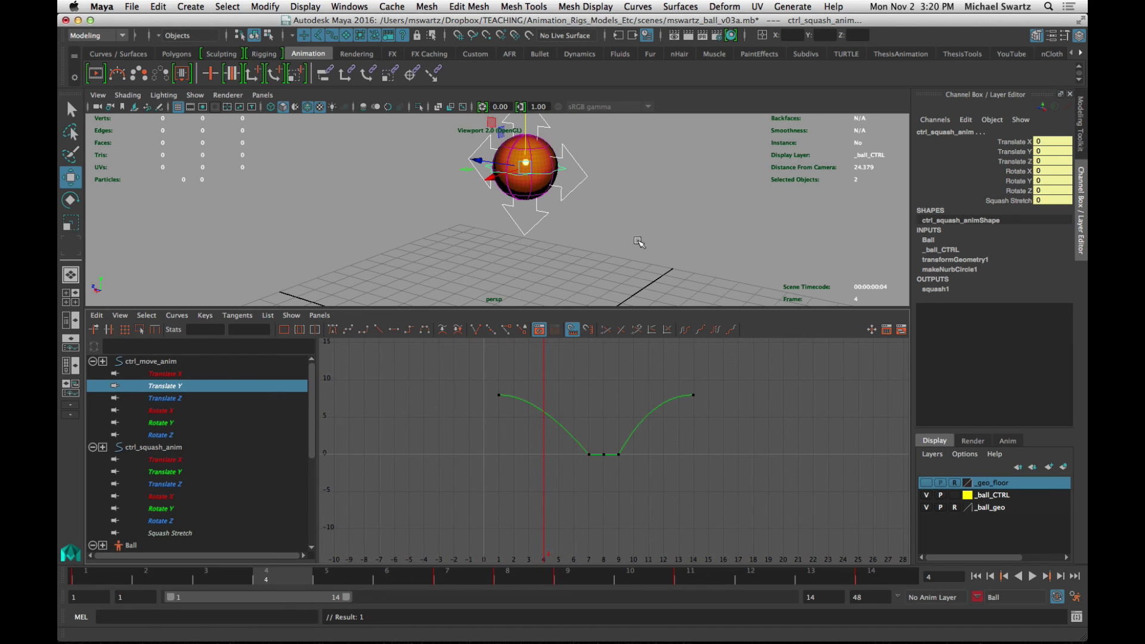
# - Return to the full perspective view with nothing selected, play the loop from frame 1, and hide the _ball_CTRL layer
pyautogui.press('space')
pyautogui.click(632, 377)
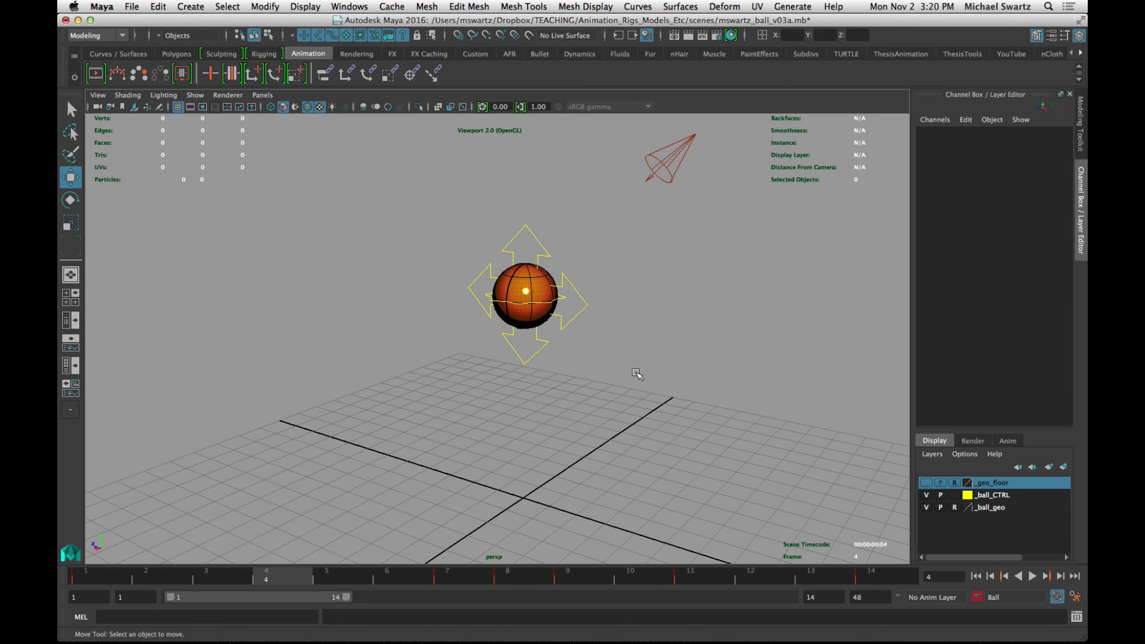
pyautogui.hotkey('alt', 'shift', 'v')
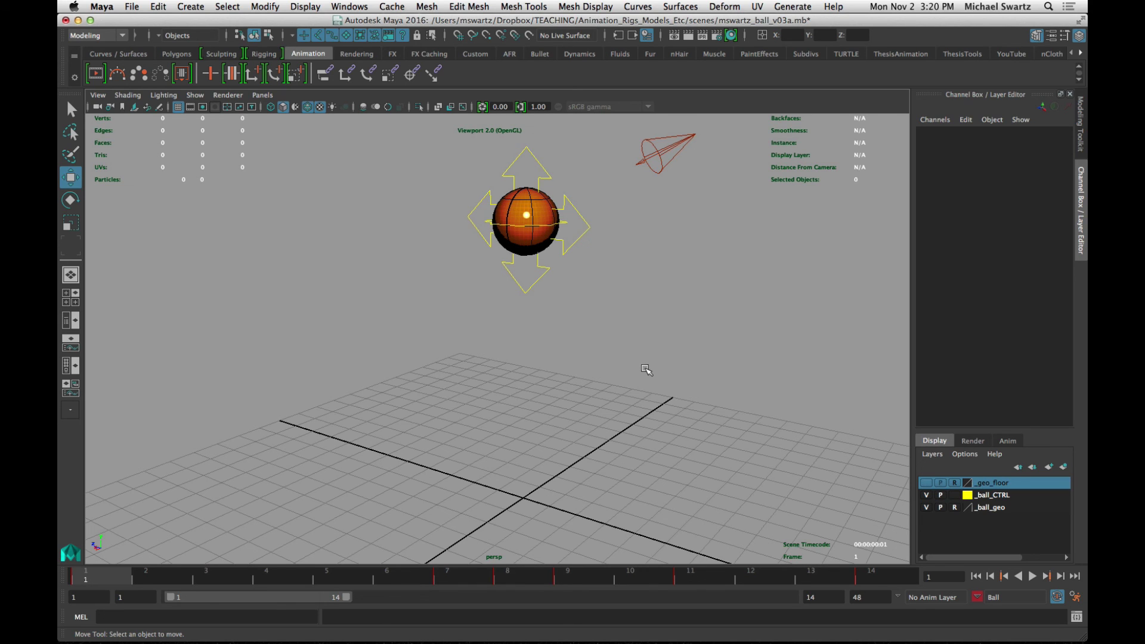
pyautogui.hotkey('alt', 'v')
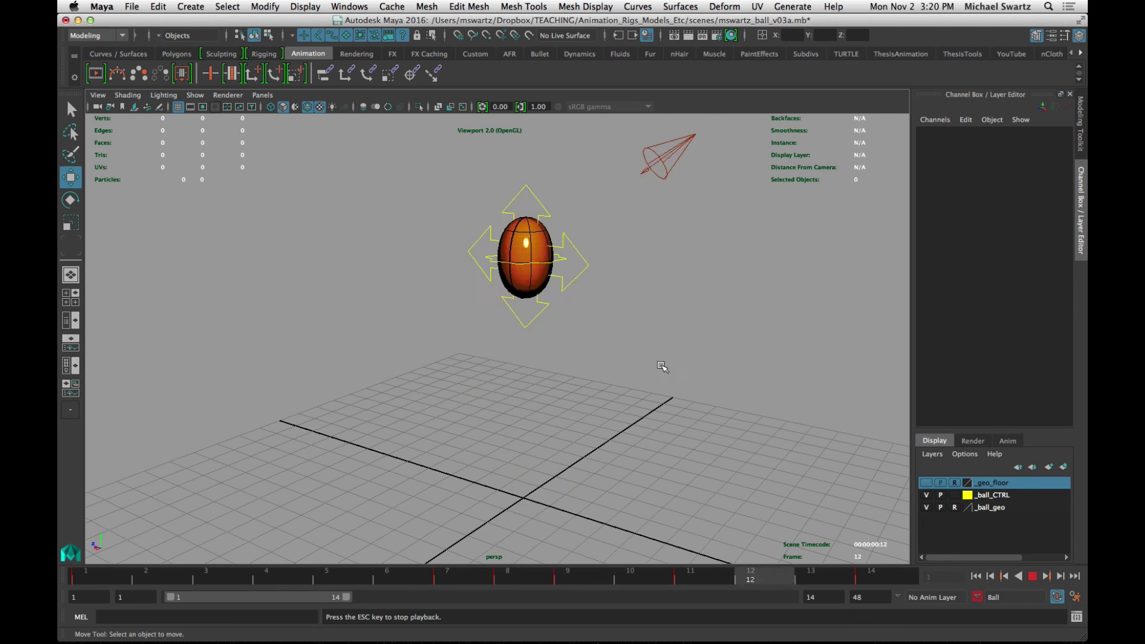
pyautogui.click(927, 495)
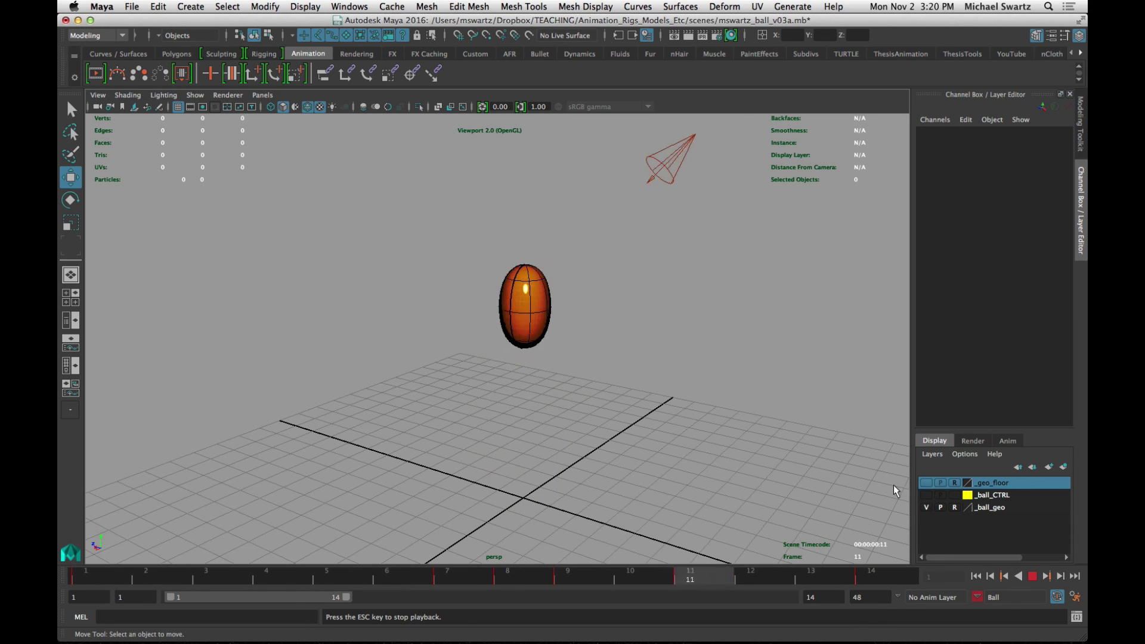
pyautogui.hotkey('alt', 'v')
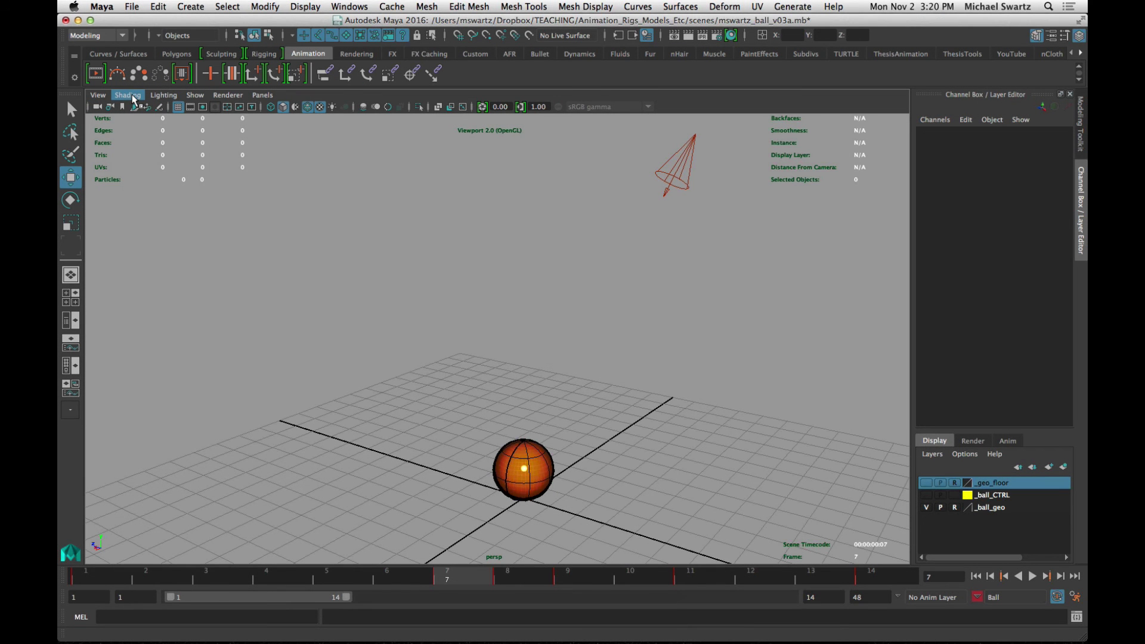
# - Display the ball with the default material in the viewport, then play the loop to check it and stop
pyautogui.click(133, 100)
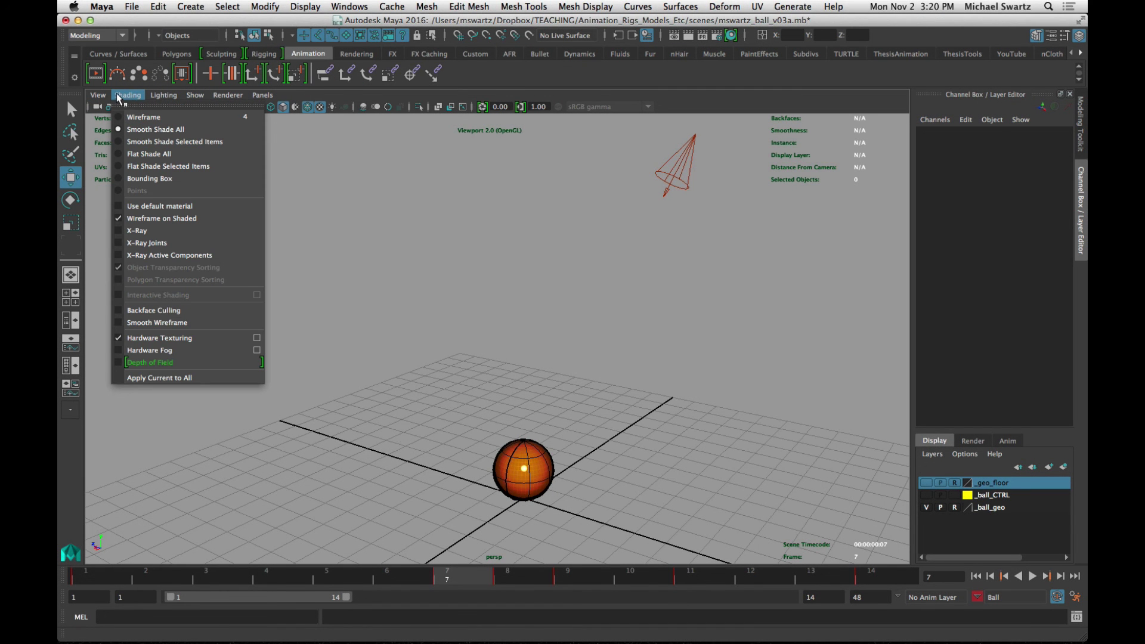
pyautogui.click(158, 206)
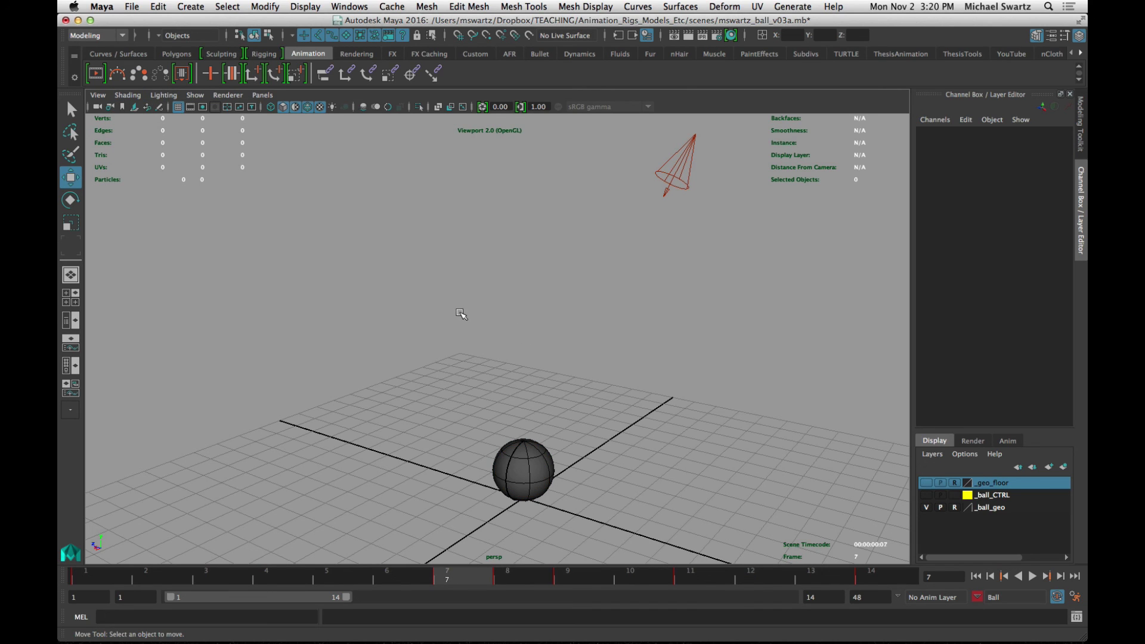
pyautogui.hotkey('alt', 'v')
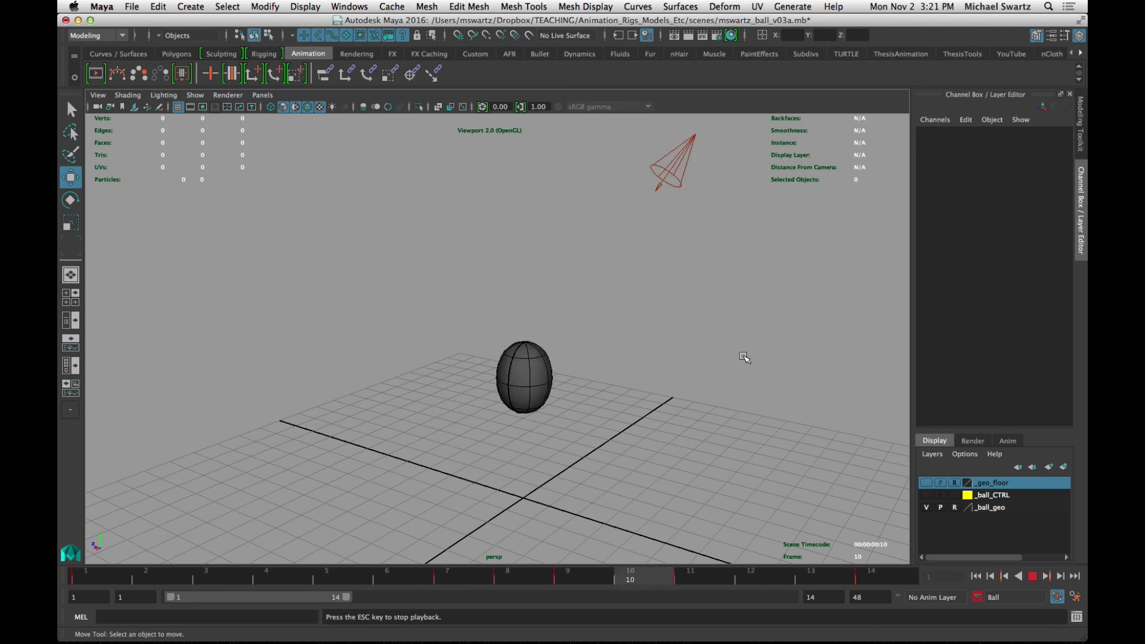
pyautogui.press('Escape')
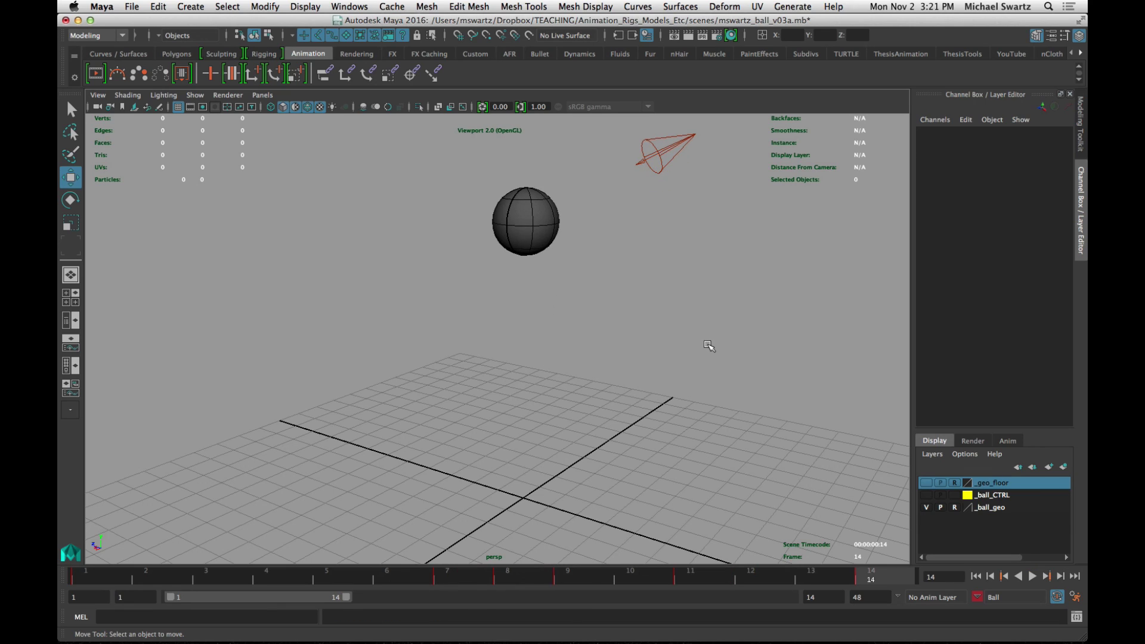